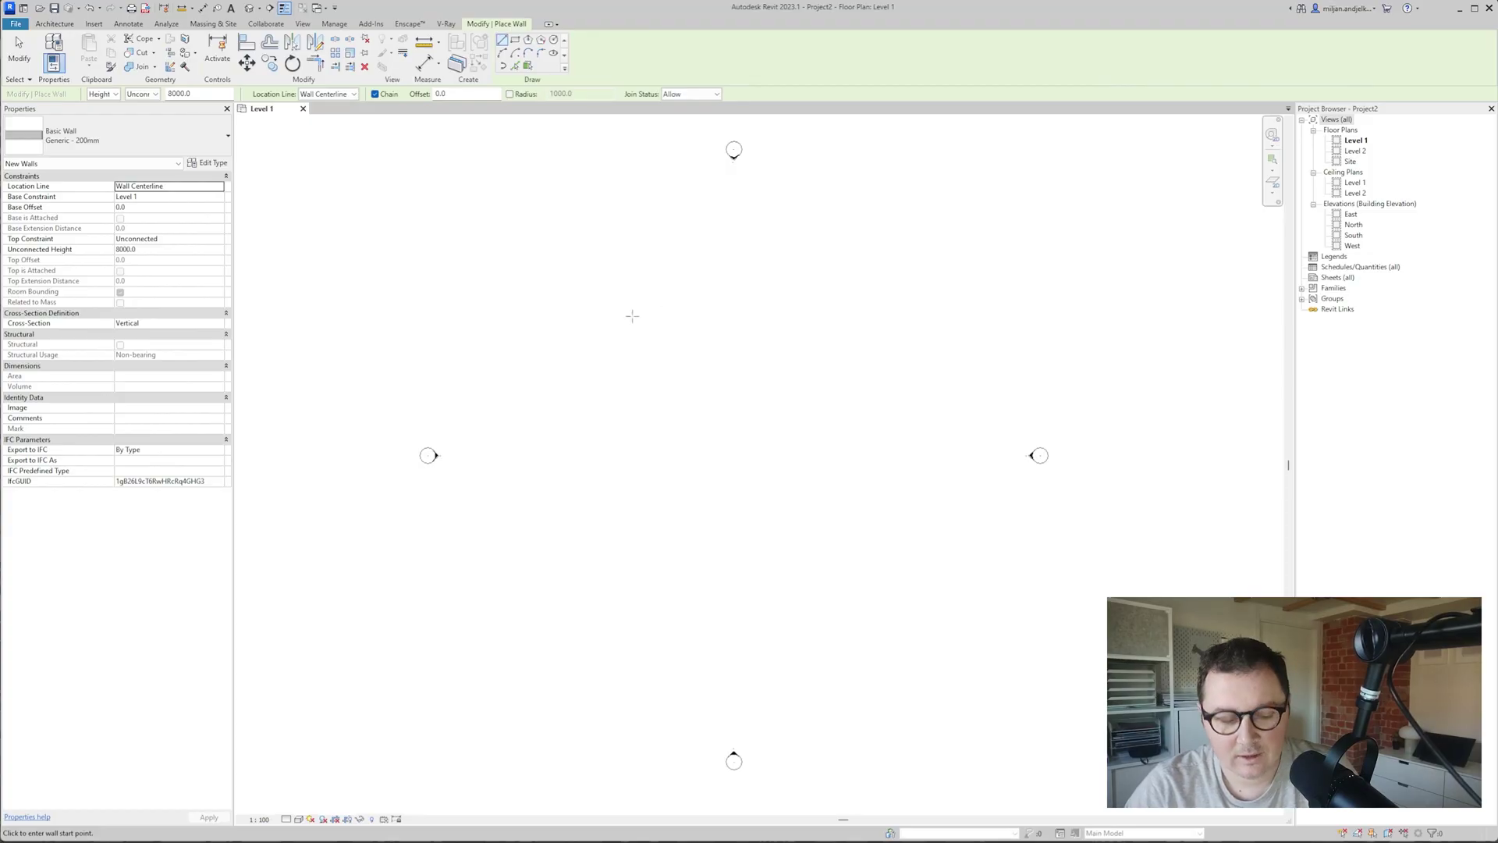
- Draw a rectangular room of Generic - 200mm walls, about 14000 by 12600 mm, using Finish Face: Interior as the location line
key(Escape)
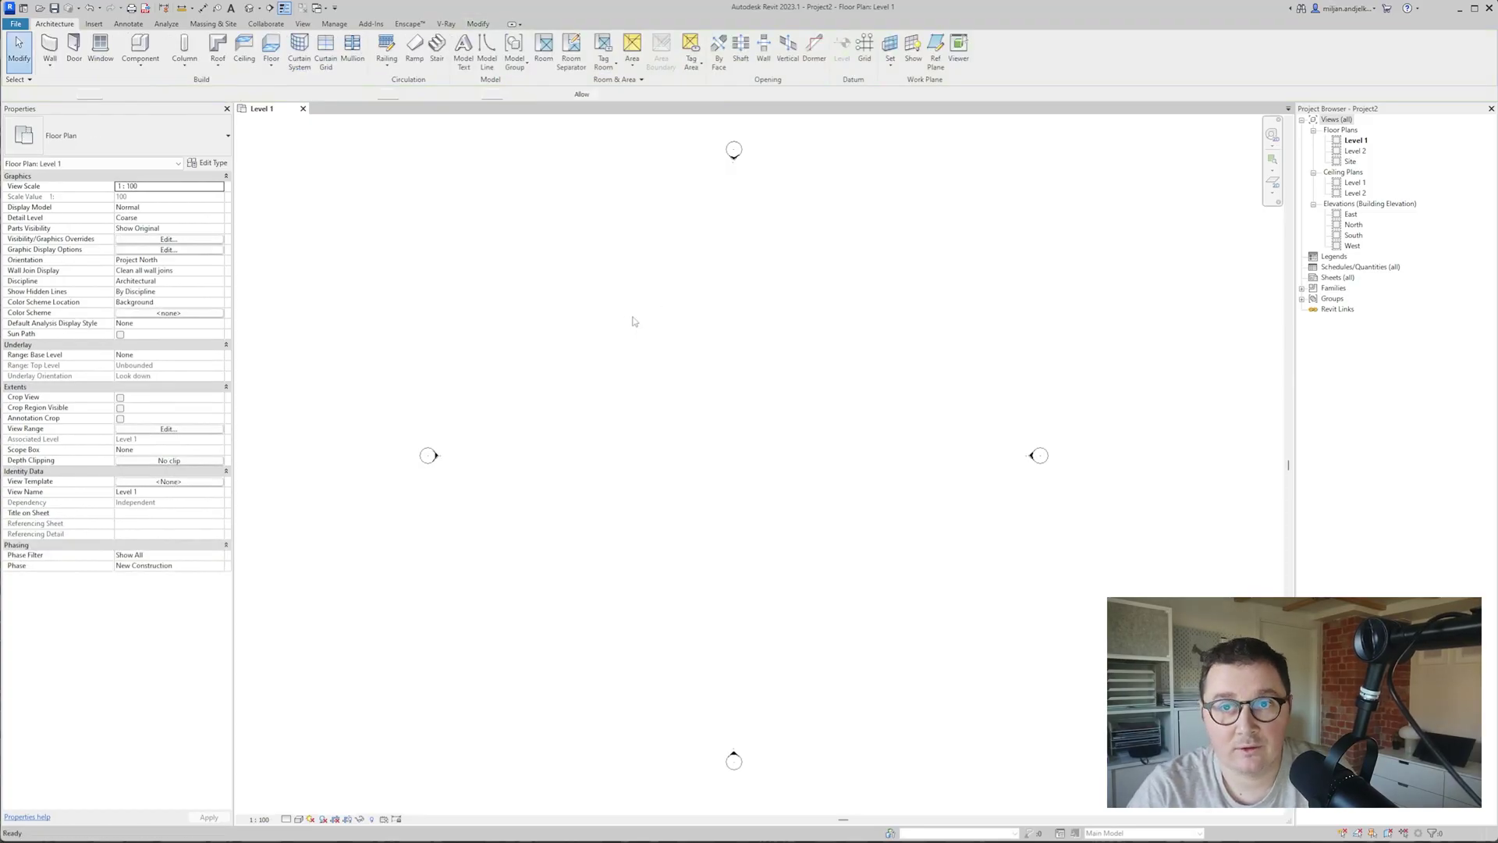
key(w)
key(a)
click(328, 93)
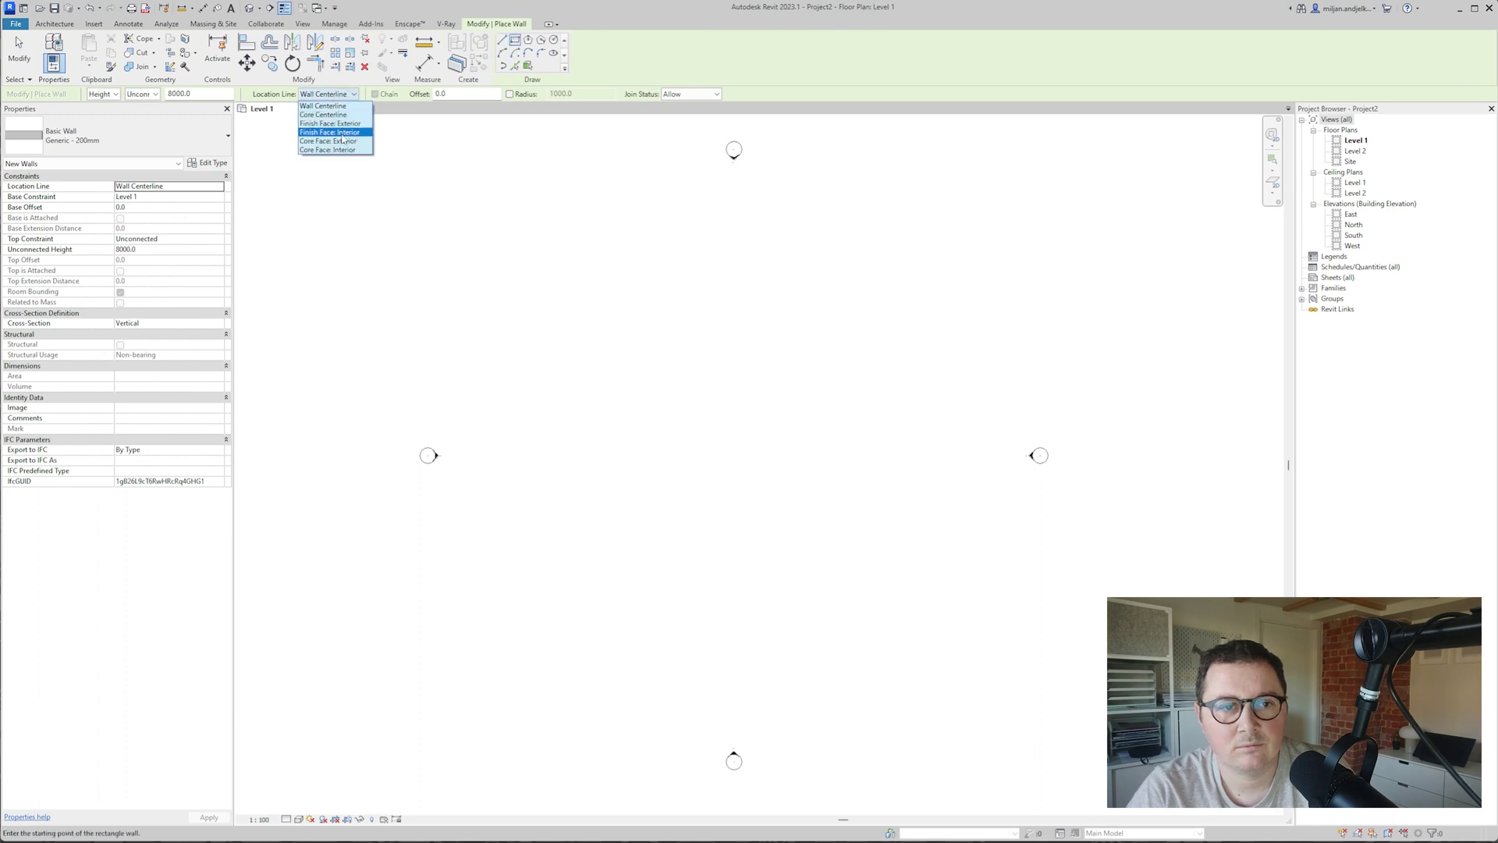
click(343, 133)
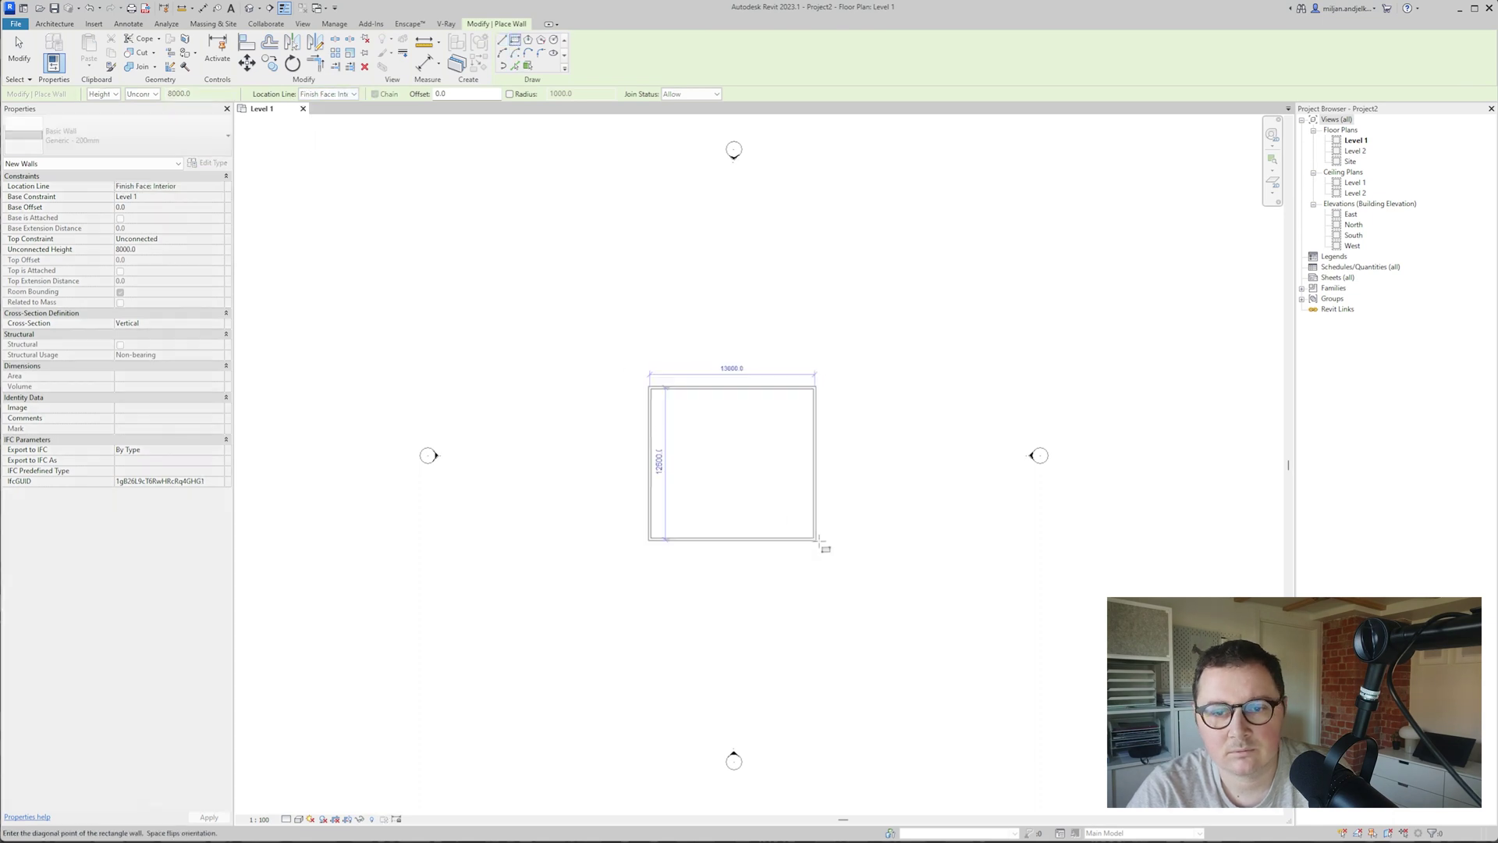
key(Escape)
key(Escape)
- Set both the width and the depth of the room between its opposite walls to 12000 mm
scroll(799, 508, up, 3)
click(831, 445)
click(718, 582)
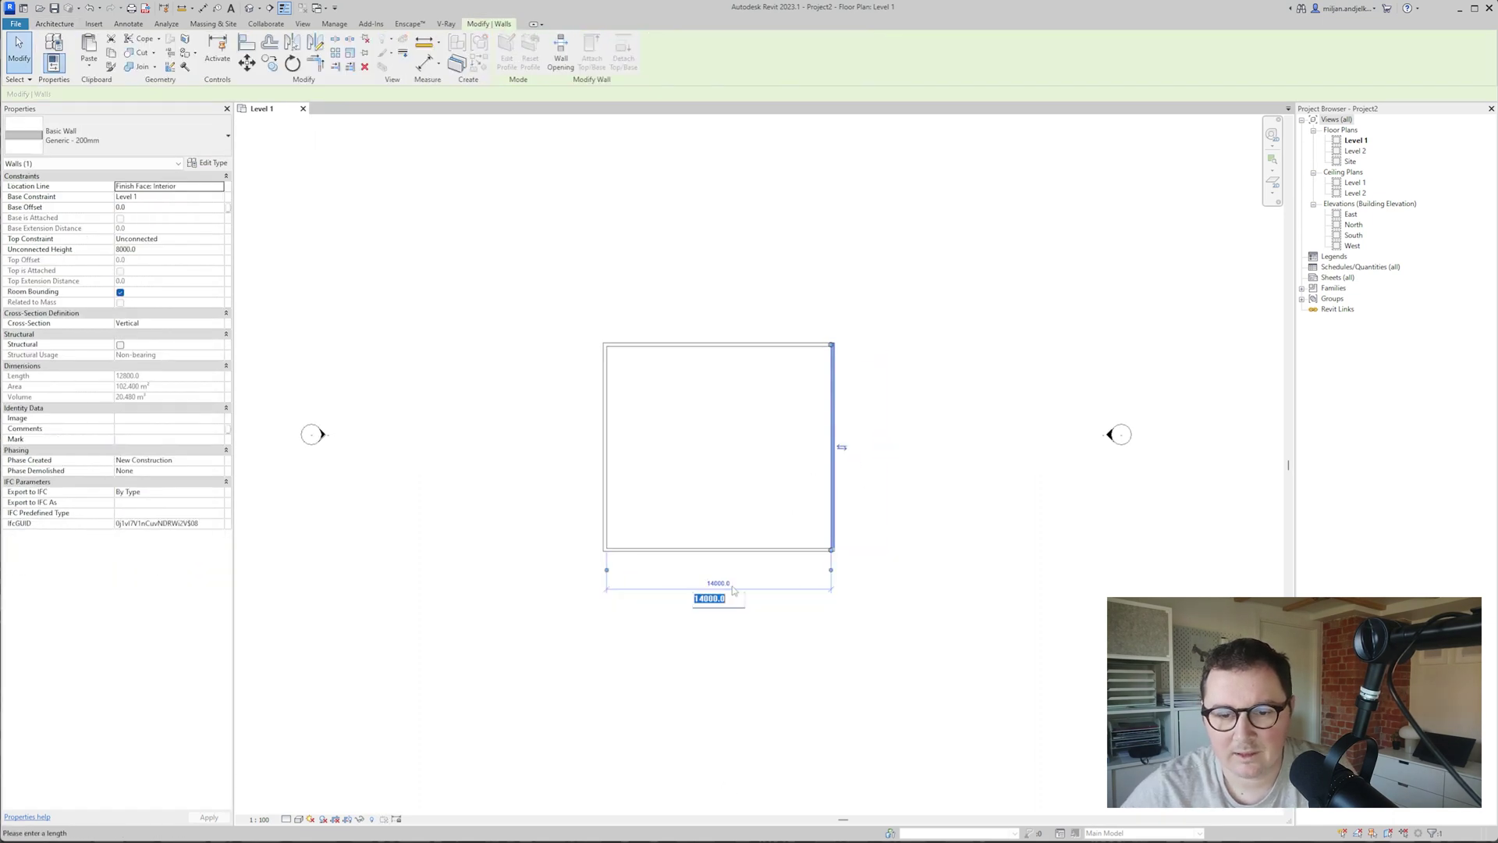
text(12600.0)
key(Return)
click(703, 549)
click(558, 445)
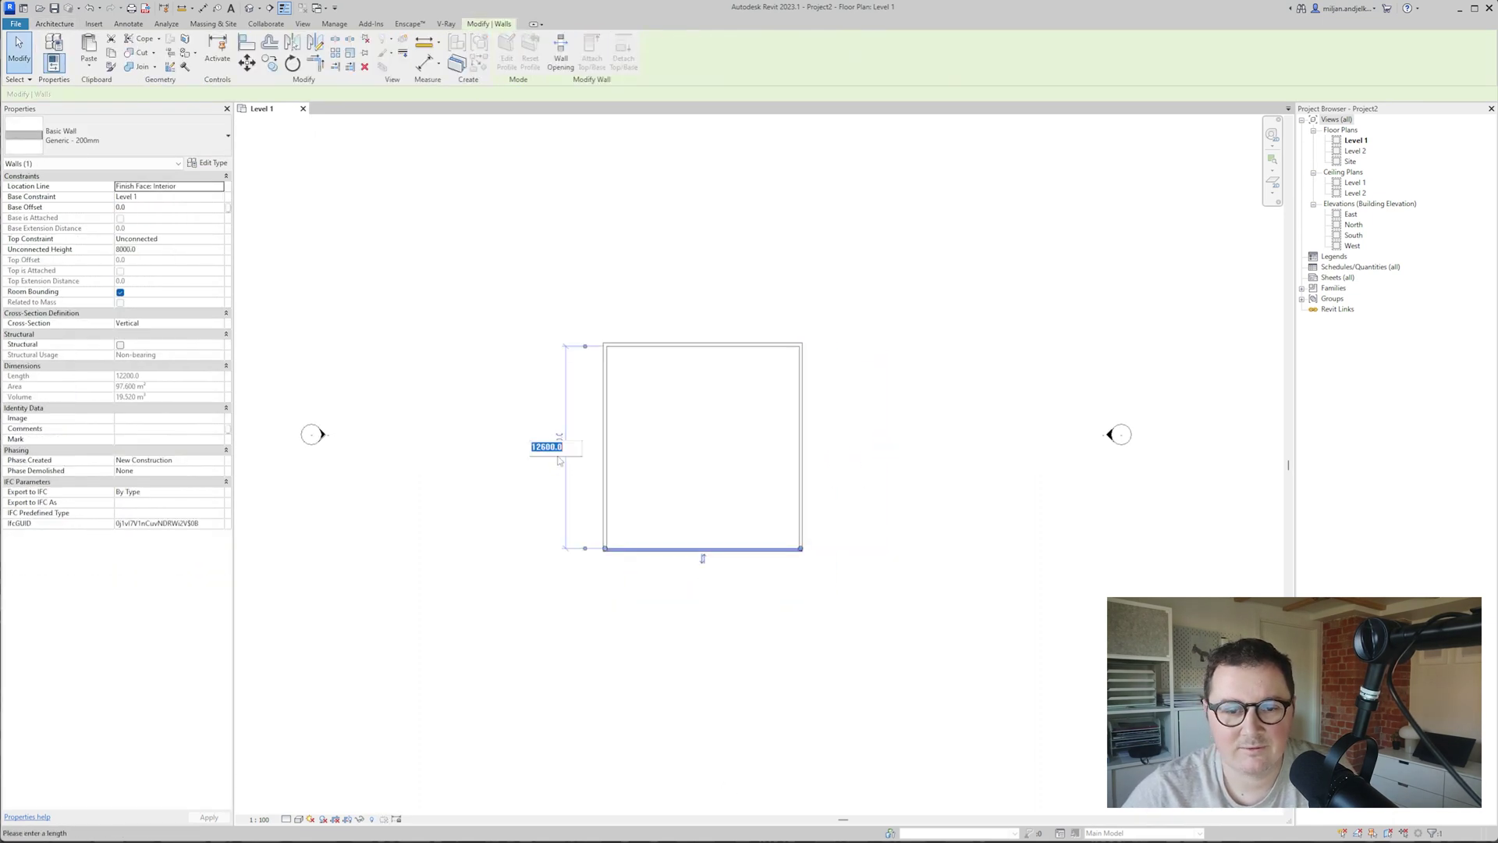
text(12000)
key(Return)
click(710, 437)
scroll(710, 438, up, 1)
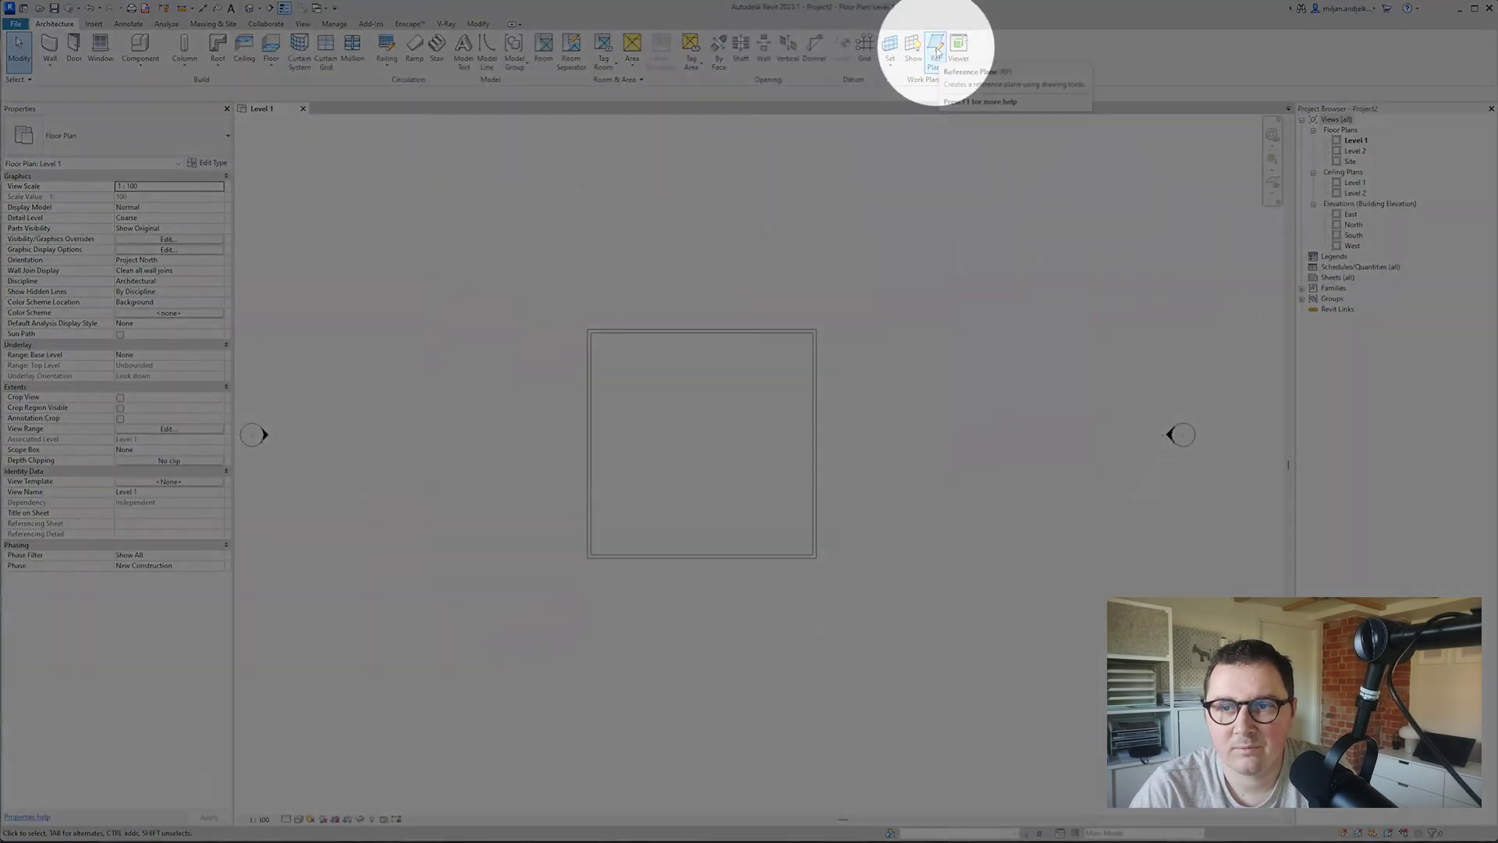
- Draw a horizontal reference plane through the middle of the room, extending past the east wall, and name it 01
click(936, 53)
click(588, 443)
click(929, 443)
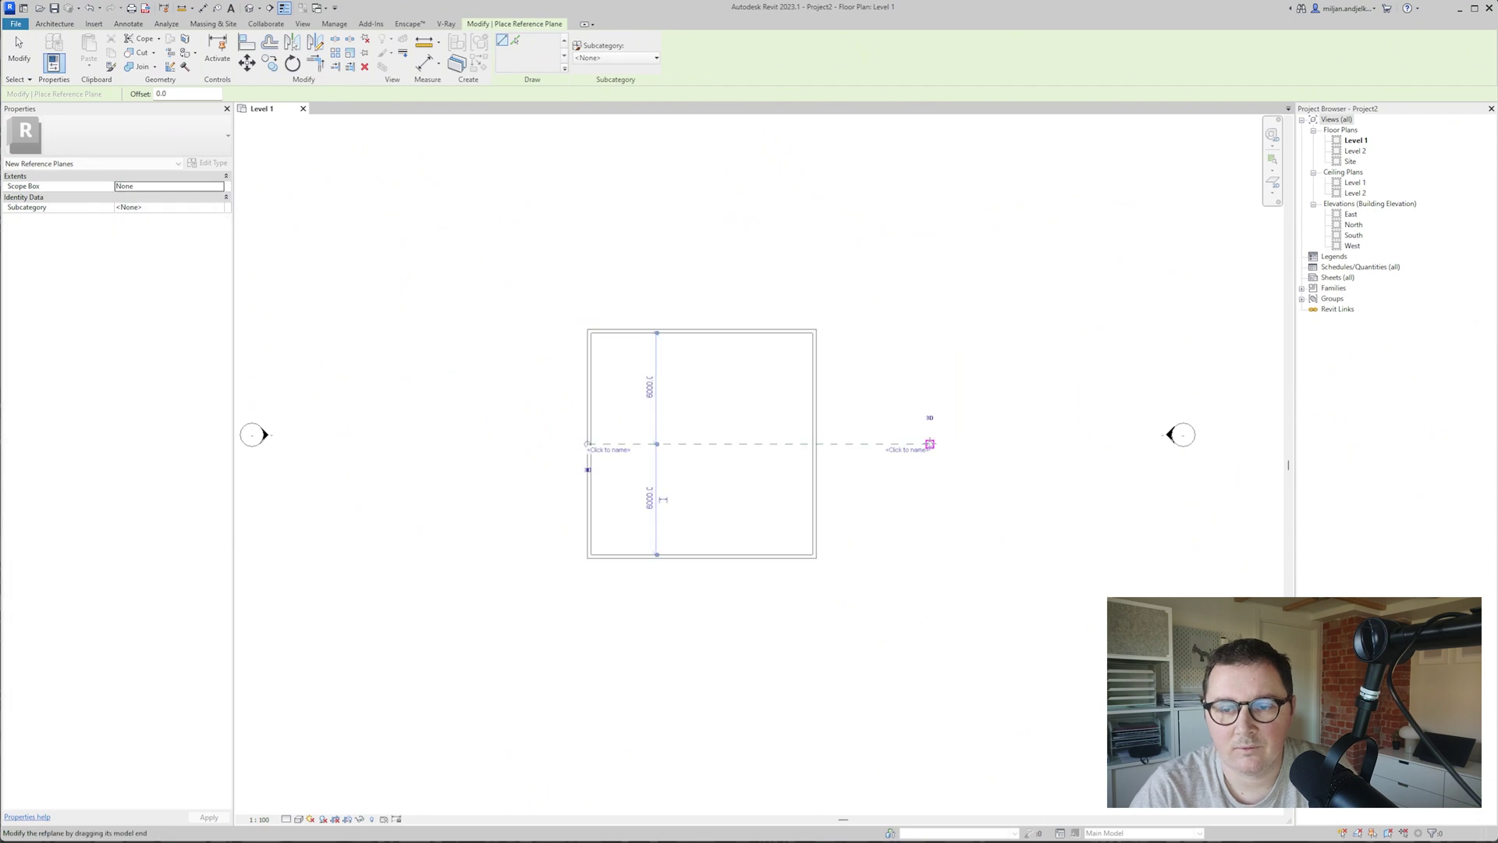
click(909, 450)
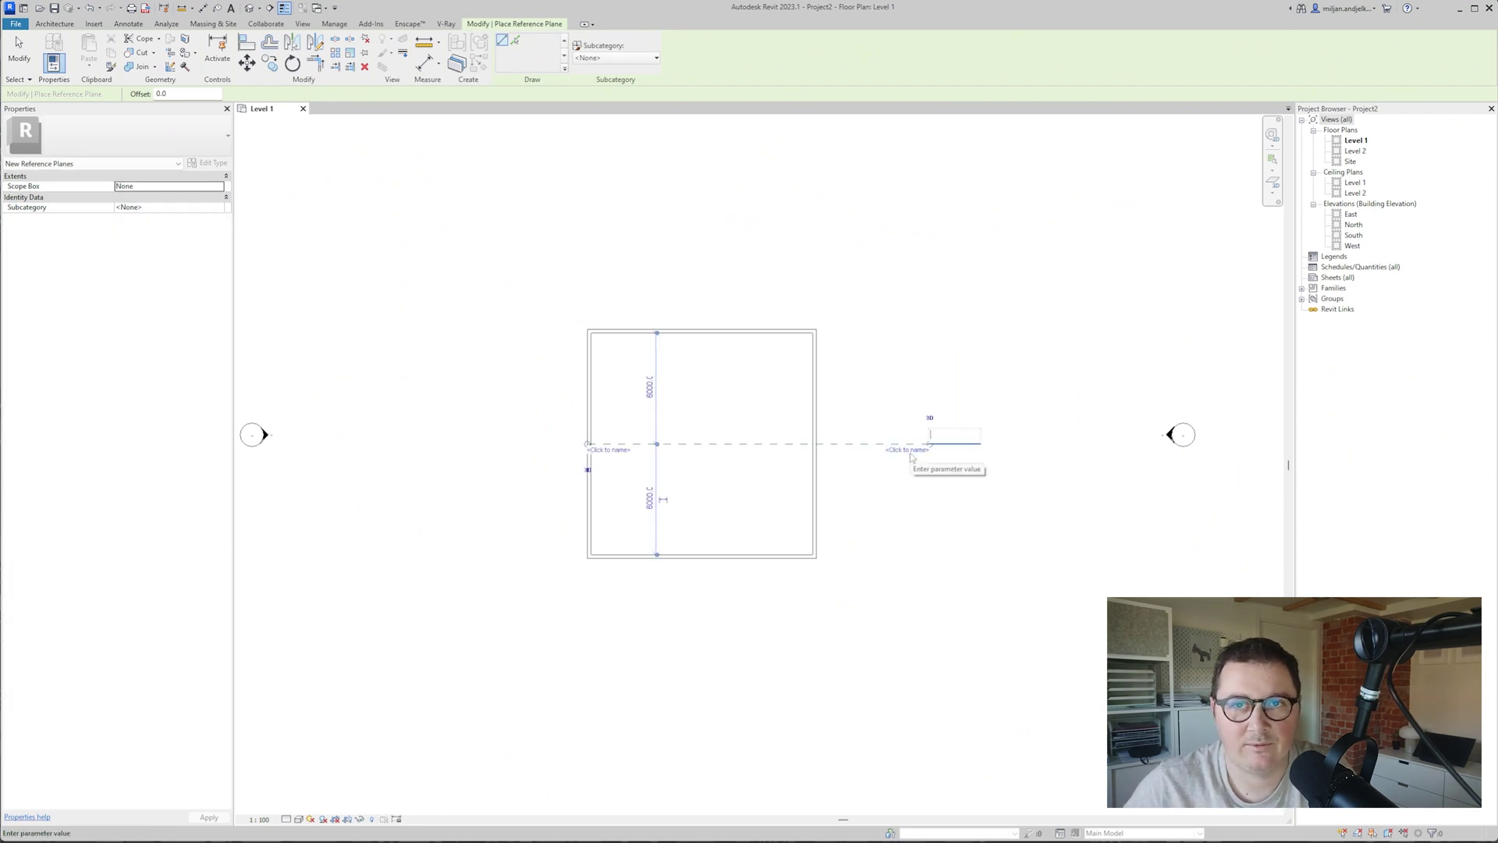
text(01)
key(Return)
key(Escape)
key(Escape)
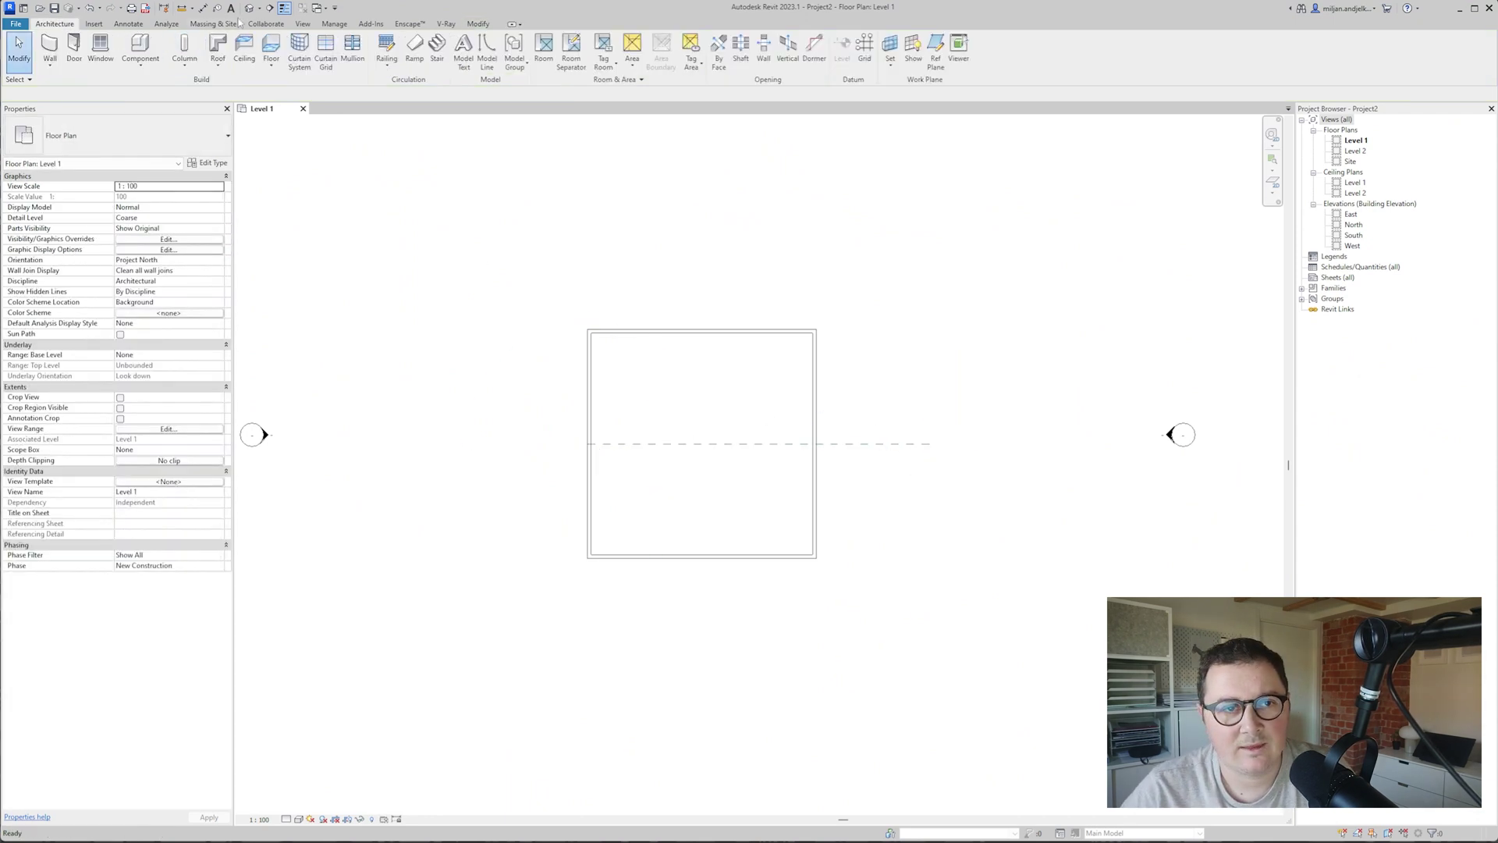
- Create a building section across the southern half of the room, looking north
click(269, 8)
click(468, 512)
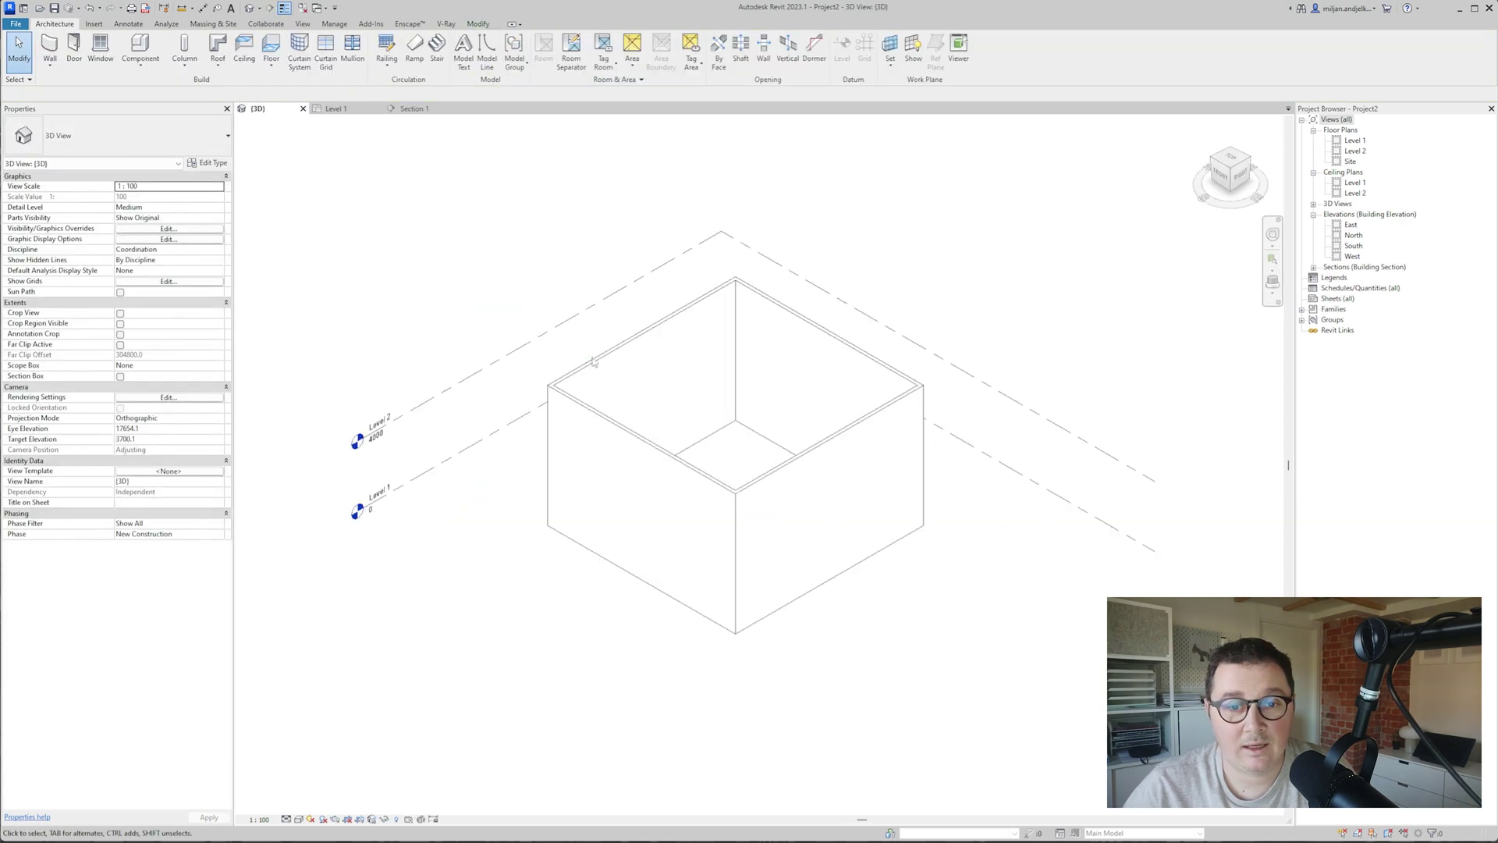
- Constrain the tops of all four outer walls to Level 2 and set Level 2's elevation to 6000
key(Tab)
click(593, 361)
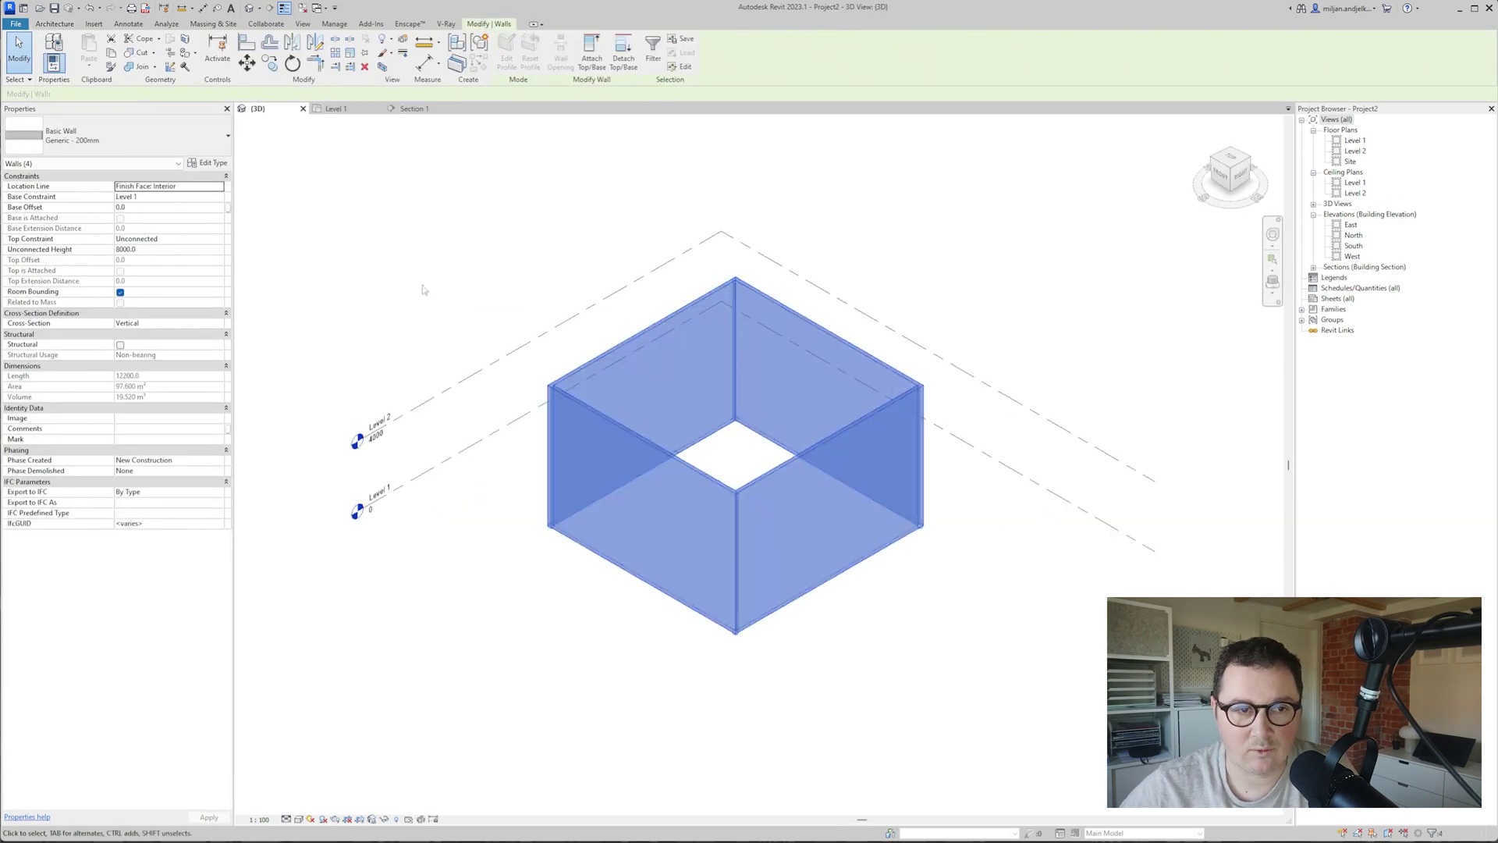
click(217, 240)
click(156, 261)
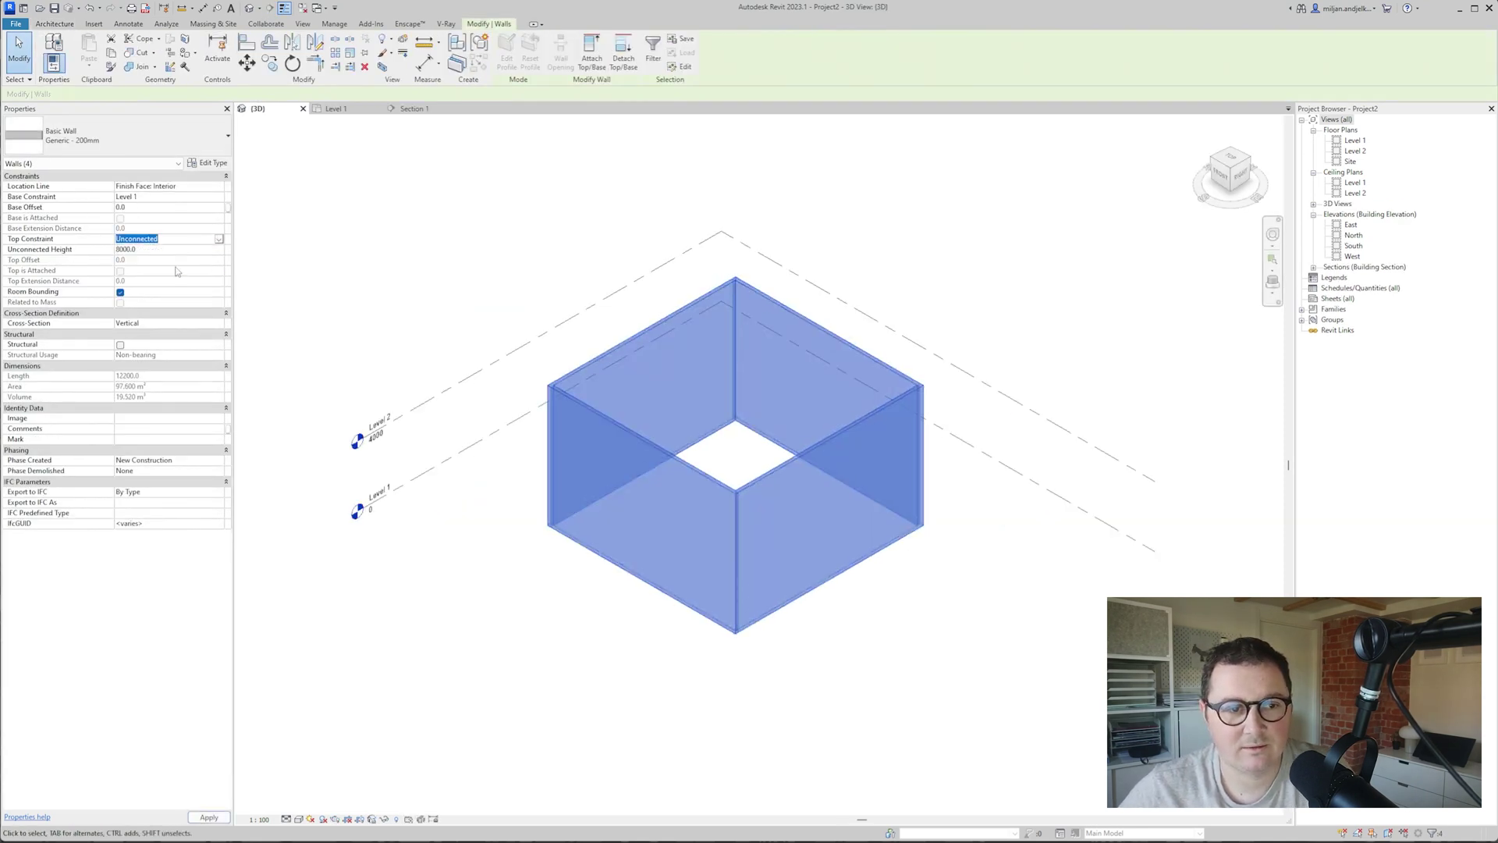
click(470, 309)
click(472, 379)
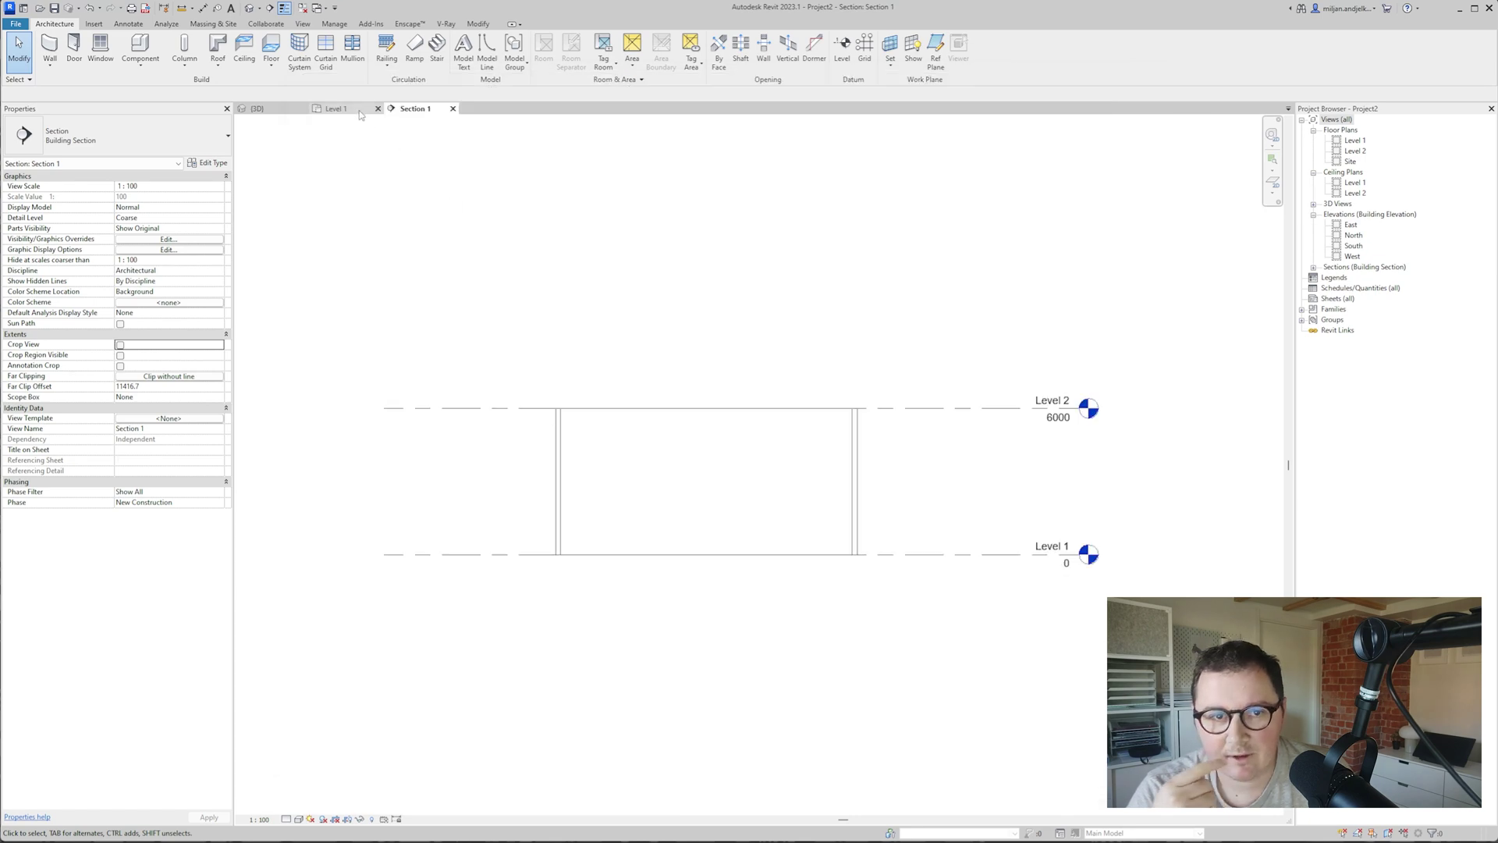
- On the Level 1 plan, draw a wall along the reference plane between the west and east walls
double_click(1356, 141)
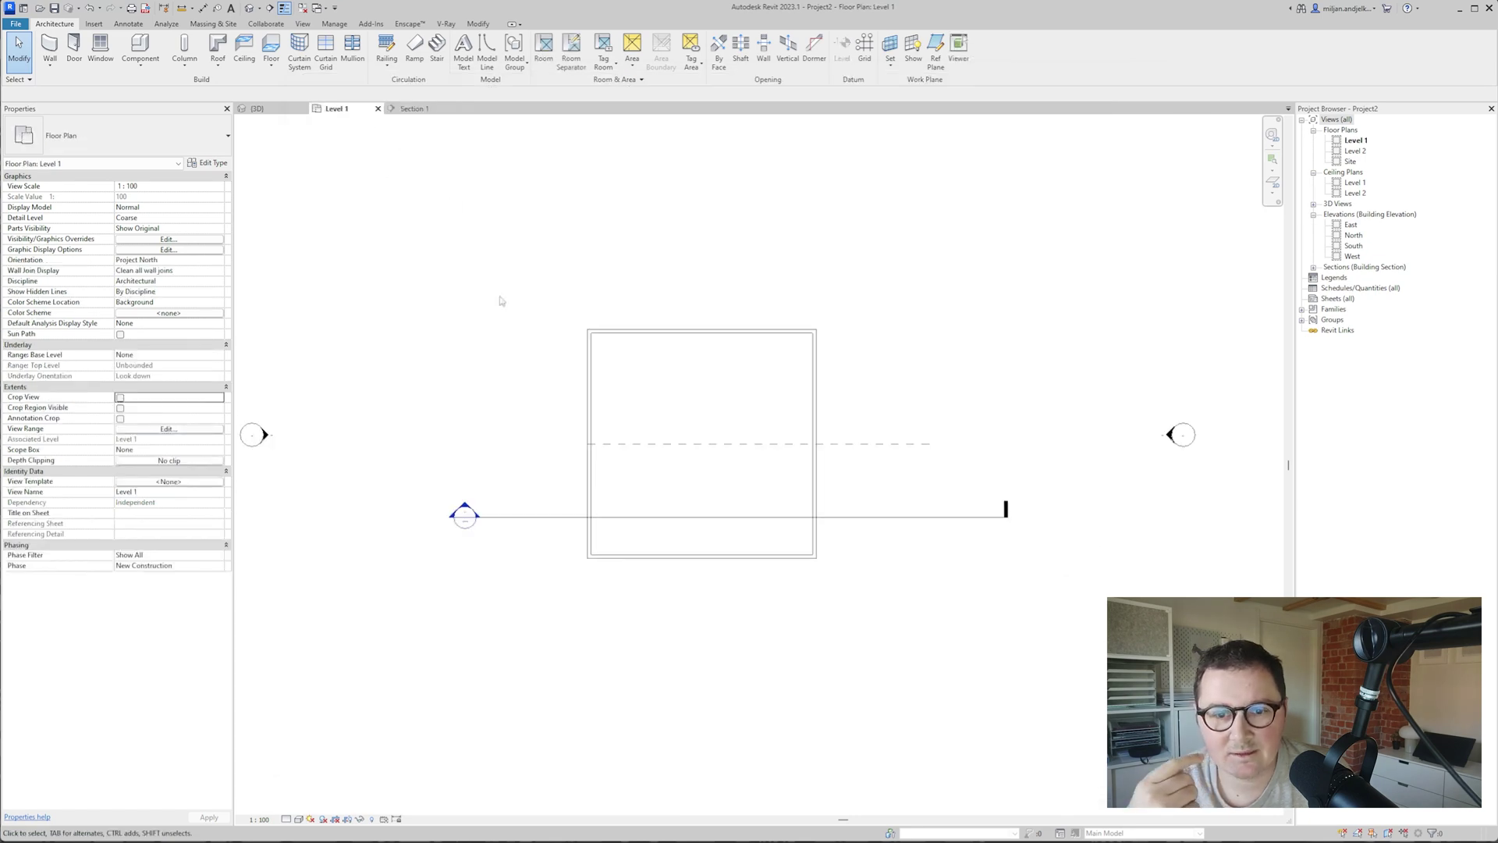
scroll(720, 521, up, 4)
key(w)
key(a)
scroll(570, 403, up, 3)
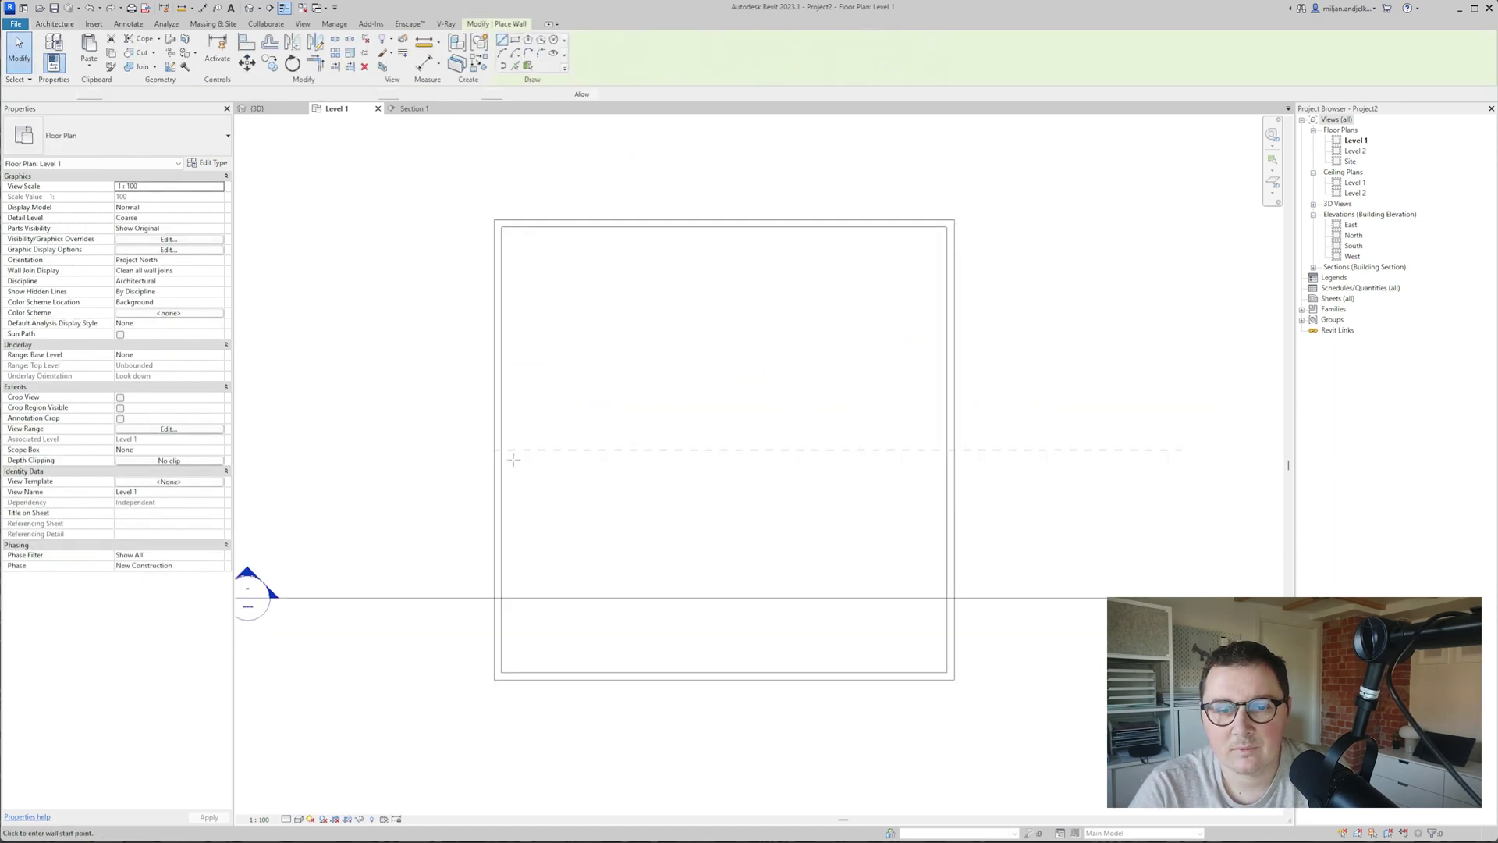
click(502, 450)
click(946, 448)
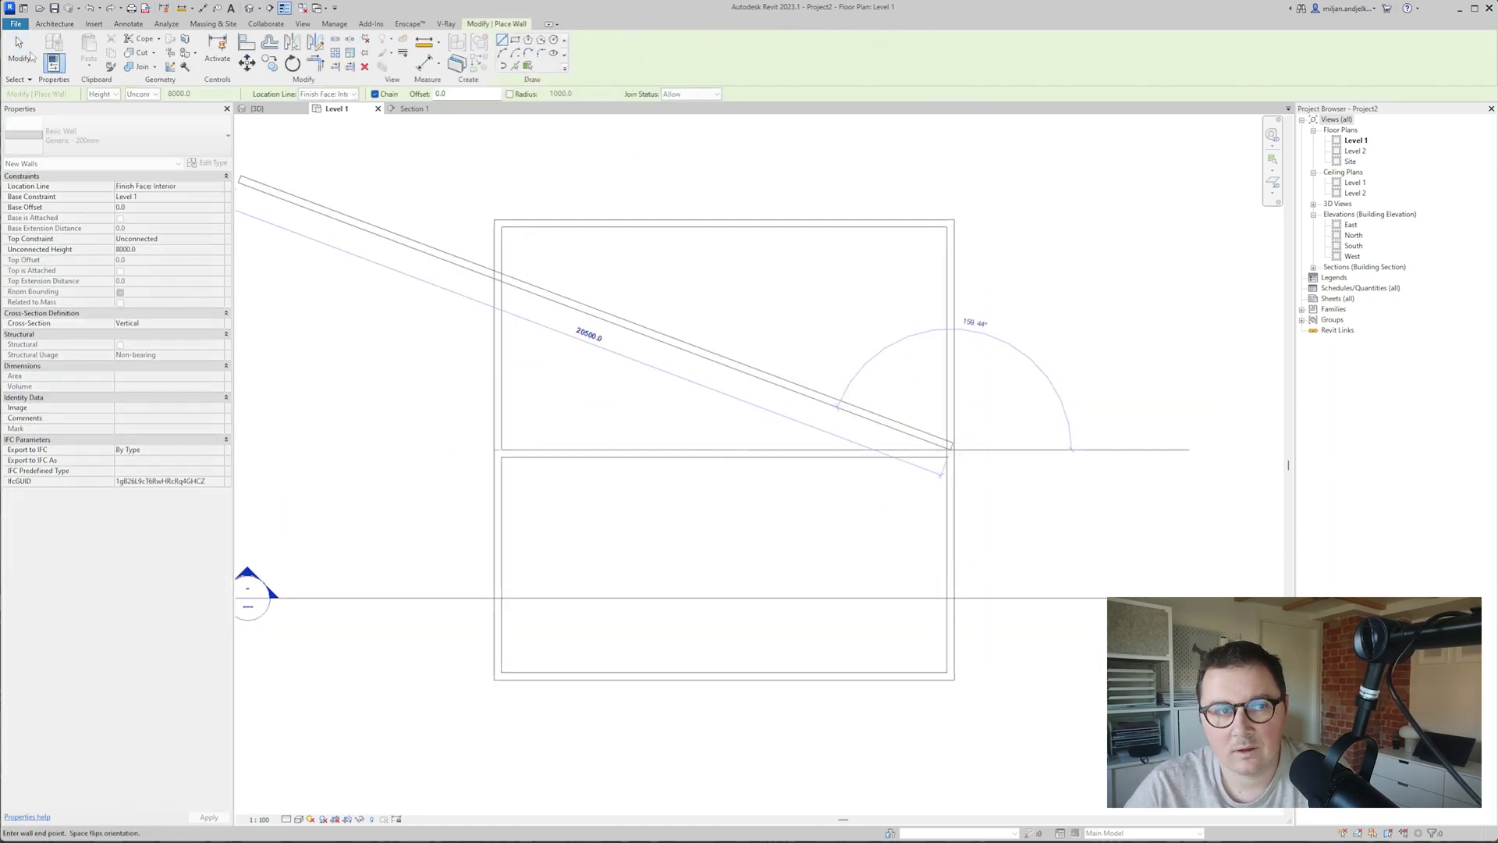
key(Escape)
key(Escape)
- In Section 1, constrain the top of the new middle wall to Level 2
click(412, 109)
click(472, 320)
click(219, 238)
click(173, 271)
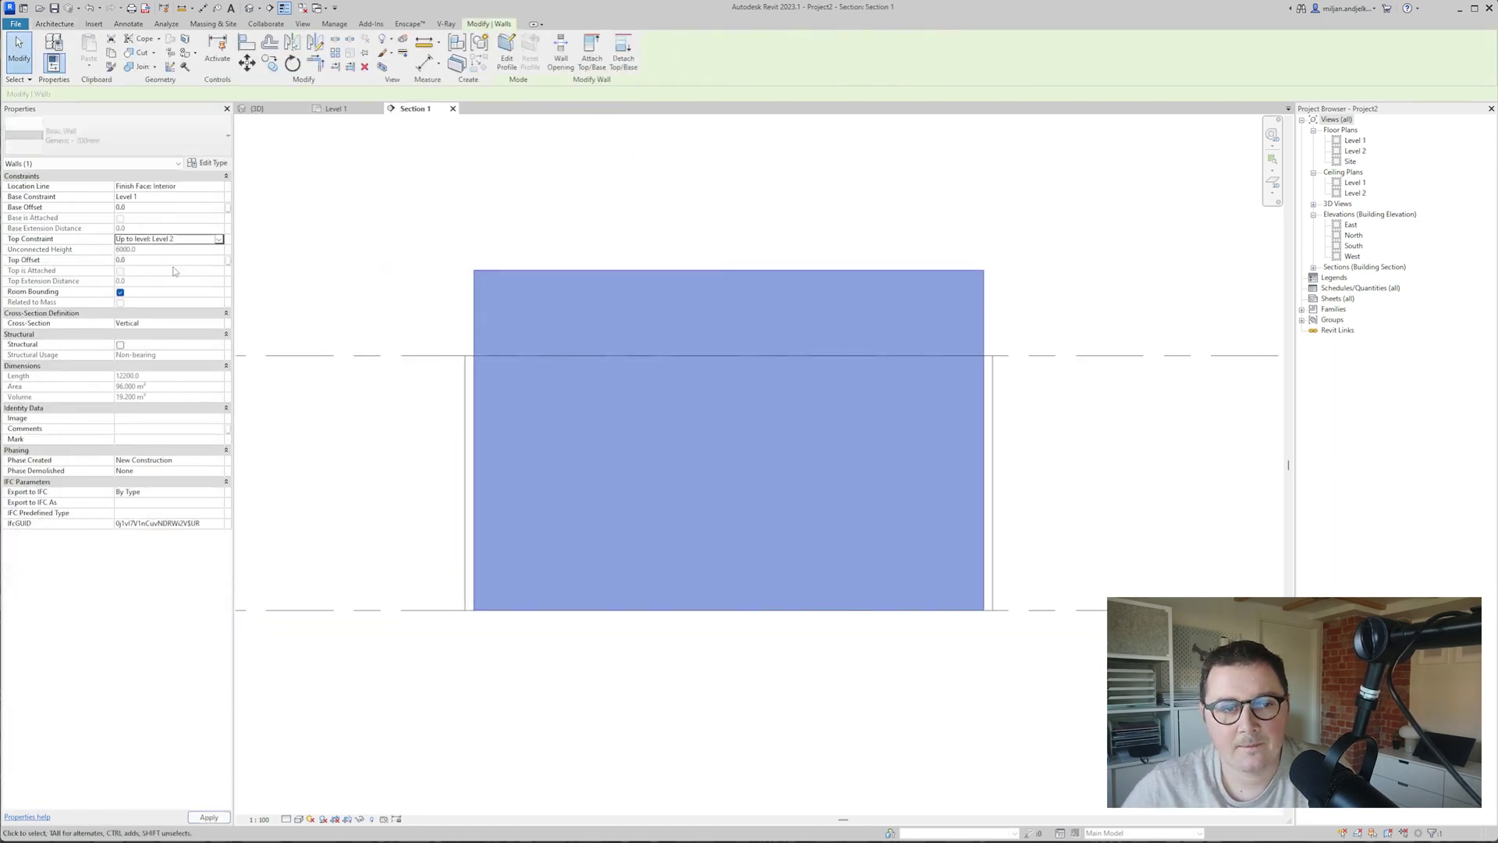
- Edit the middle wall's profile and sketch a wavy spline across its upper part from one side edge to the other
click(507, 60)
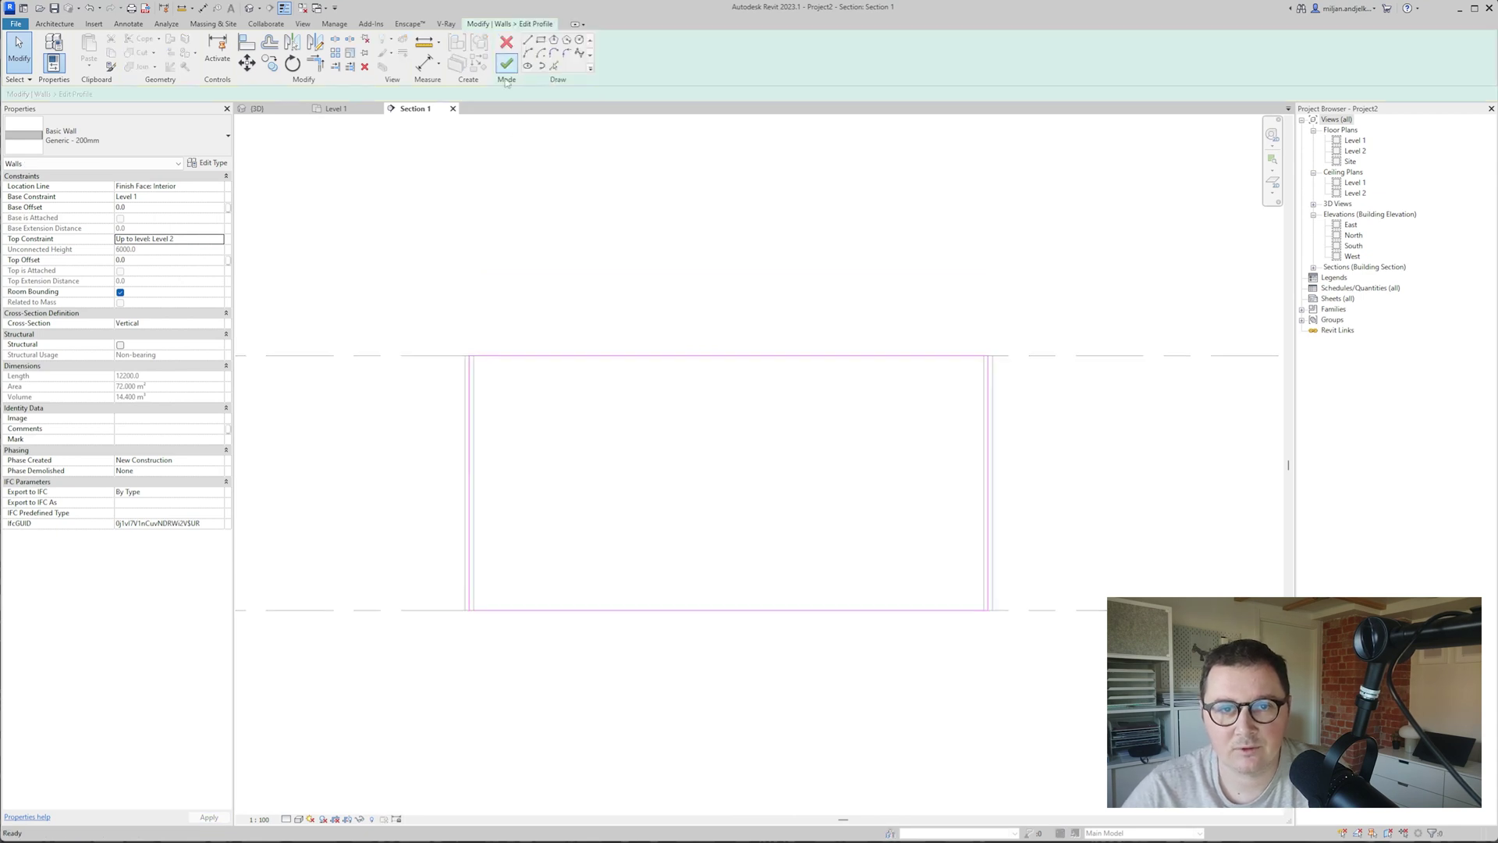
click(470, 433)
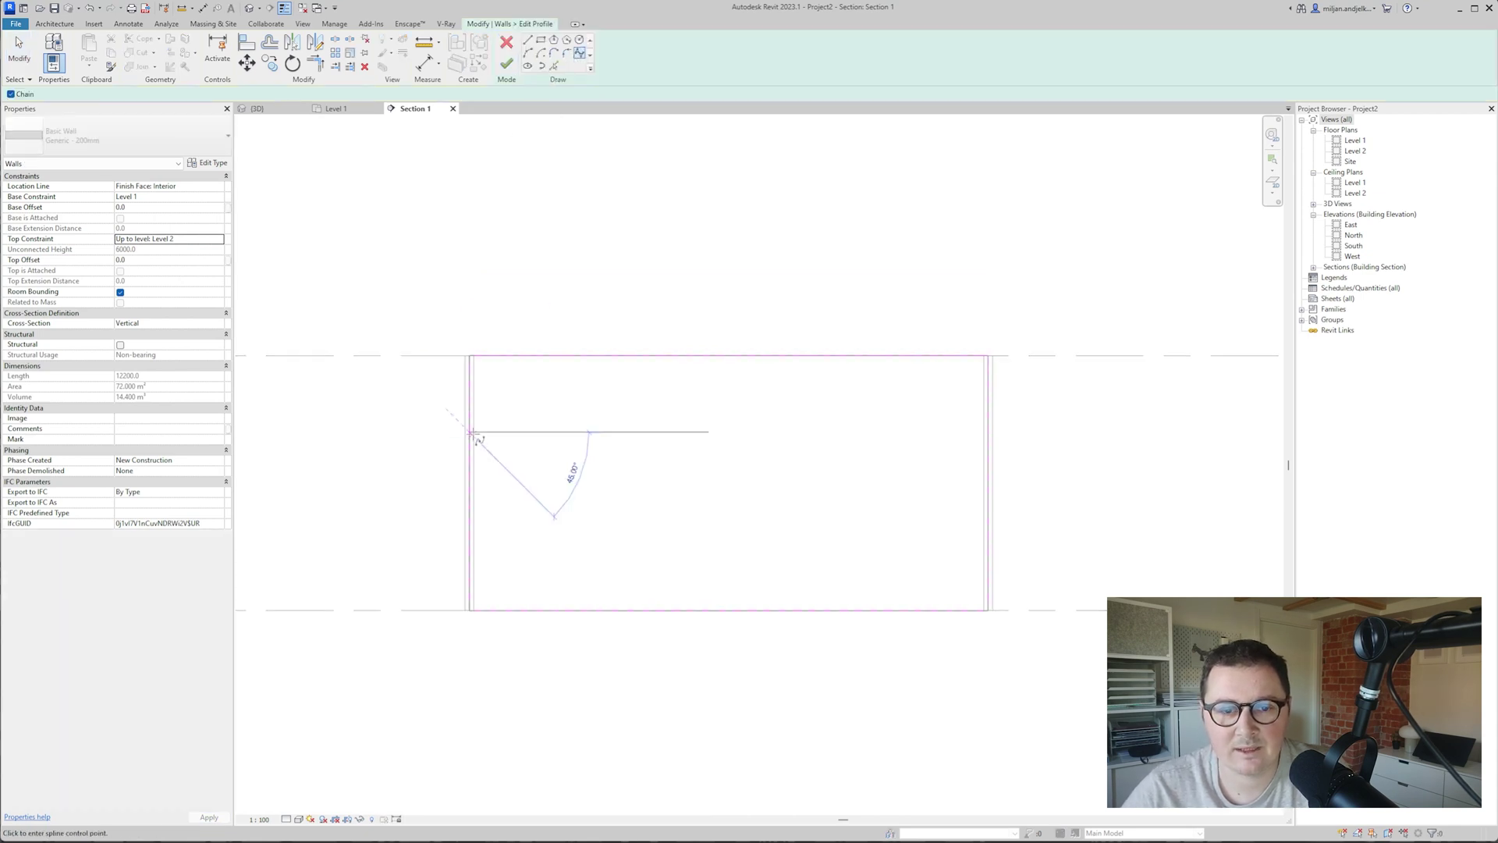
click(530, 460)
click(615, 449)
click(663, 415)
click(755, 404)
click(987, 372)
key(Escape)
key(Escape)
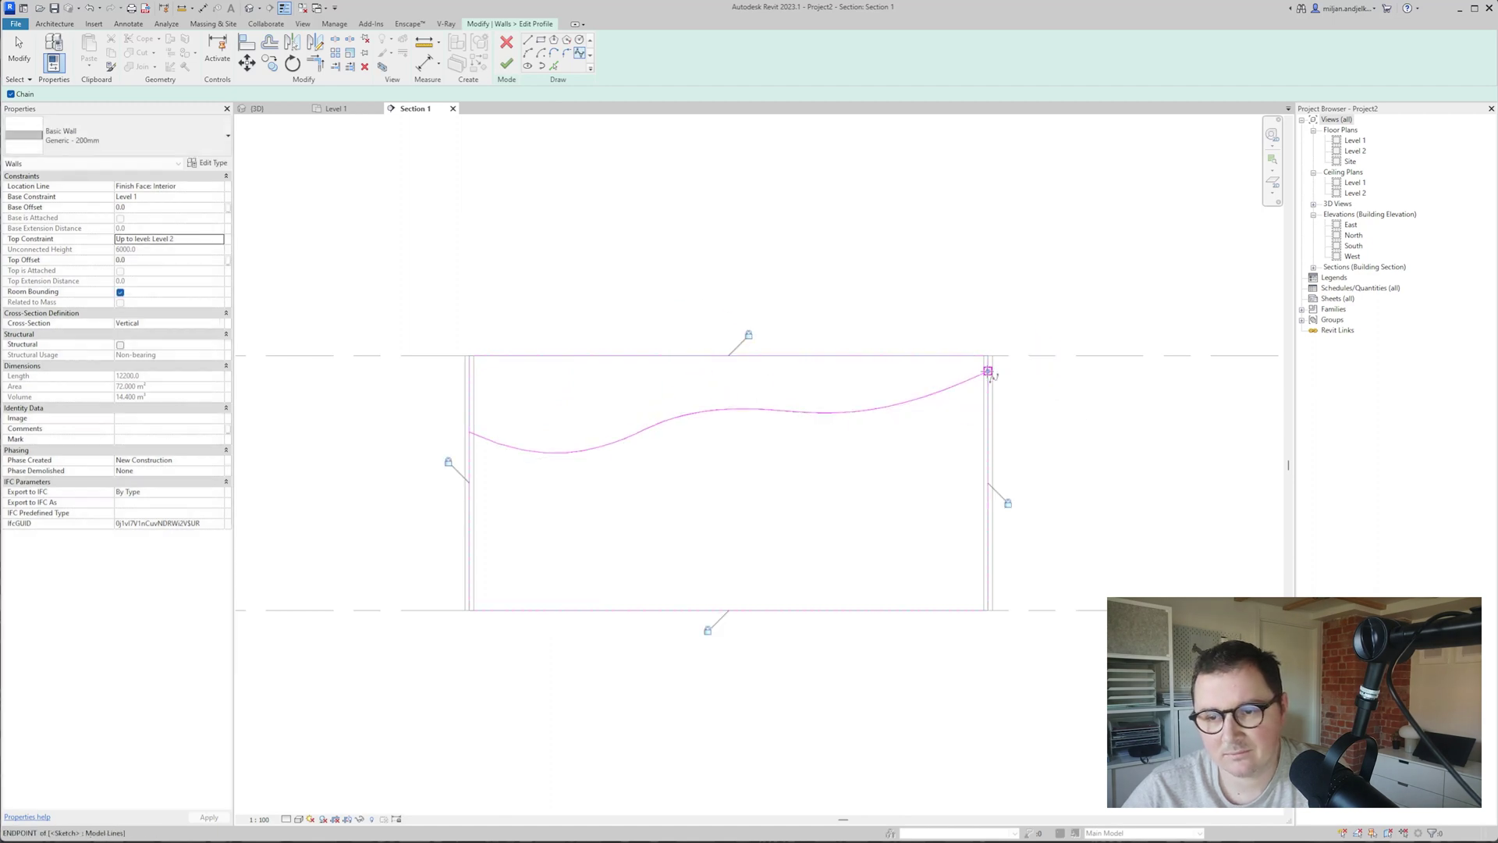
- Delete the side and bottom edges of the wall profile, keeping the top edge and the spline
click(312, 64)
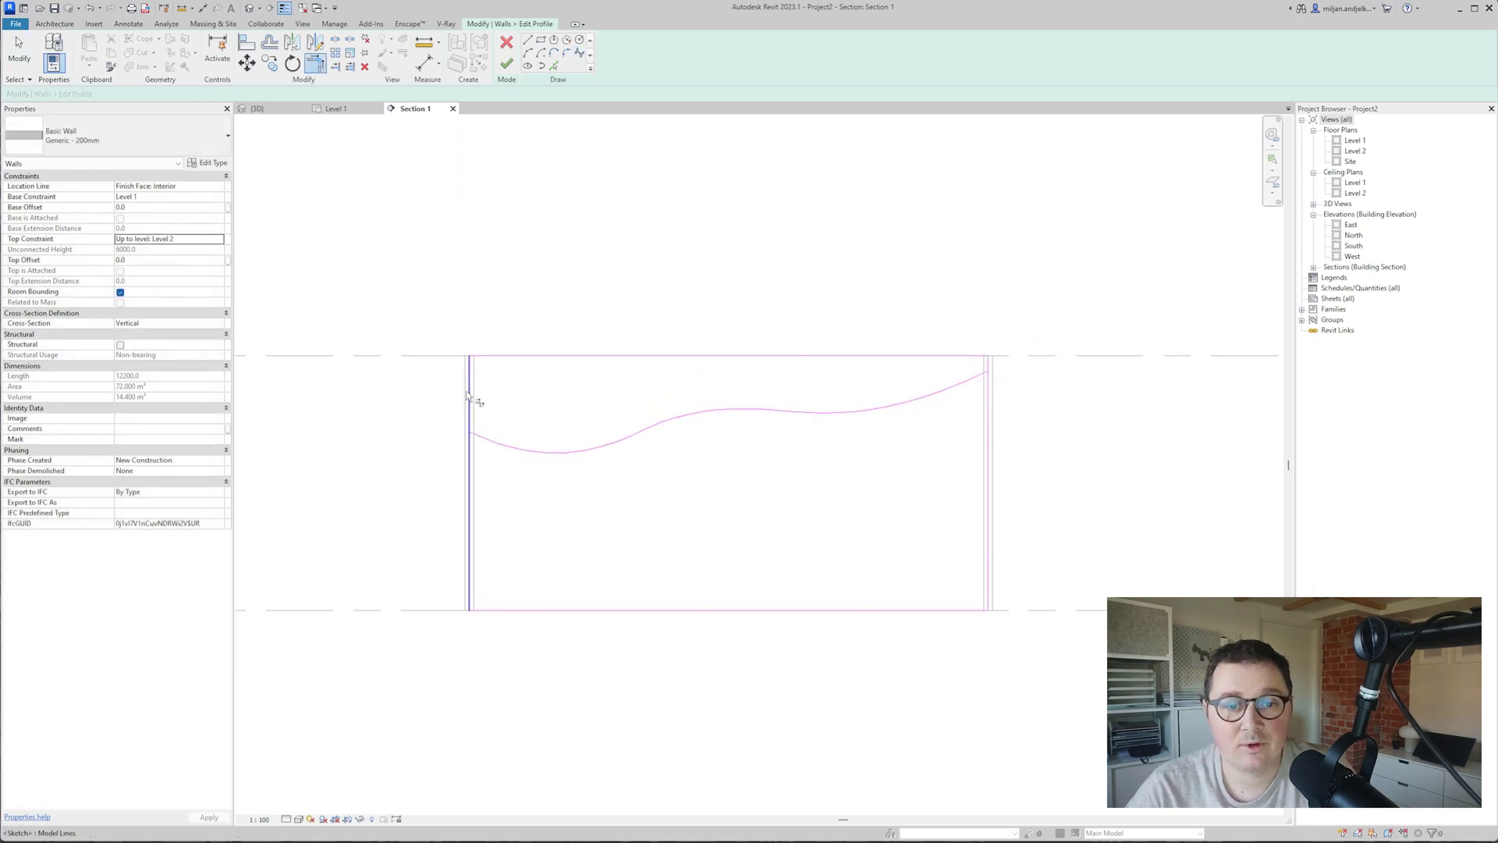
key(Escape)
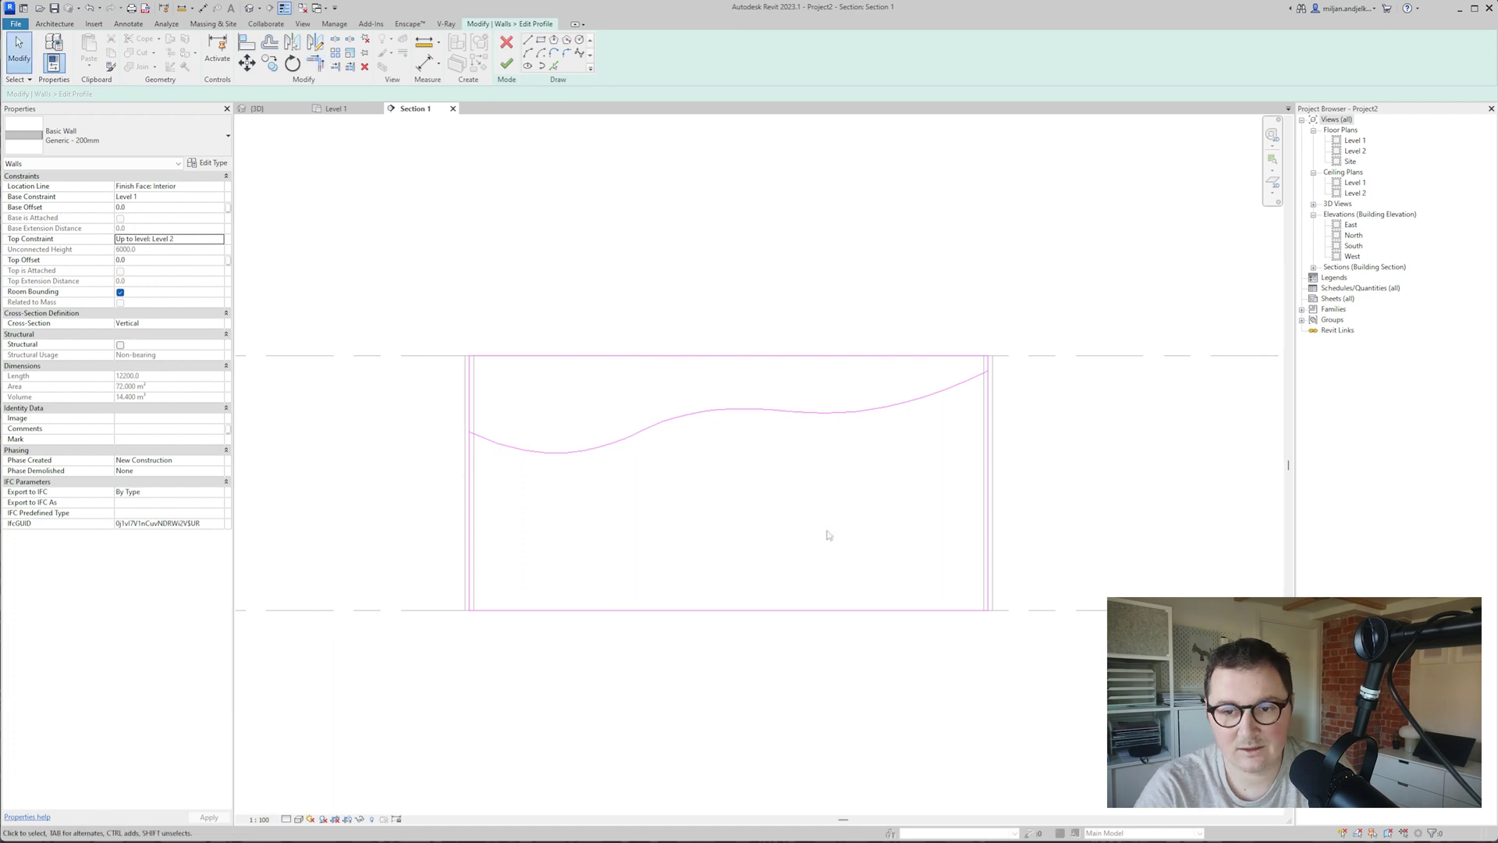
mouse_move(1053, 546)
mouse_down()
mouse_move(488, 709)
mouse_move(444, 675)
mouse_up()
key(Delete)
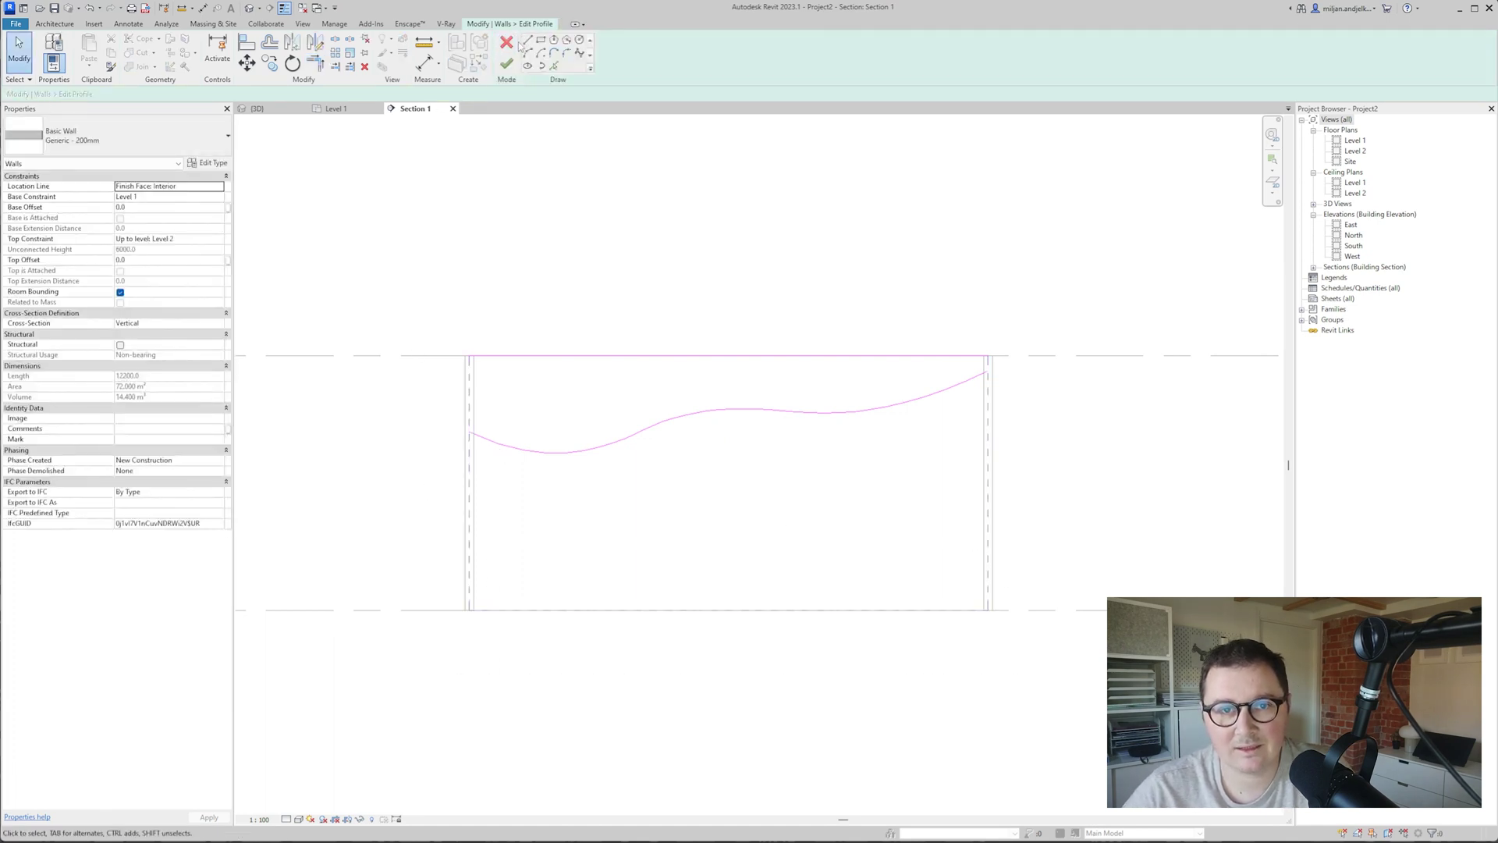
- Close the profile with vertical lines between the spline ends and the top edge, and finish the wall profile
click(527, 41)
click(469, 431)
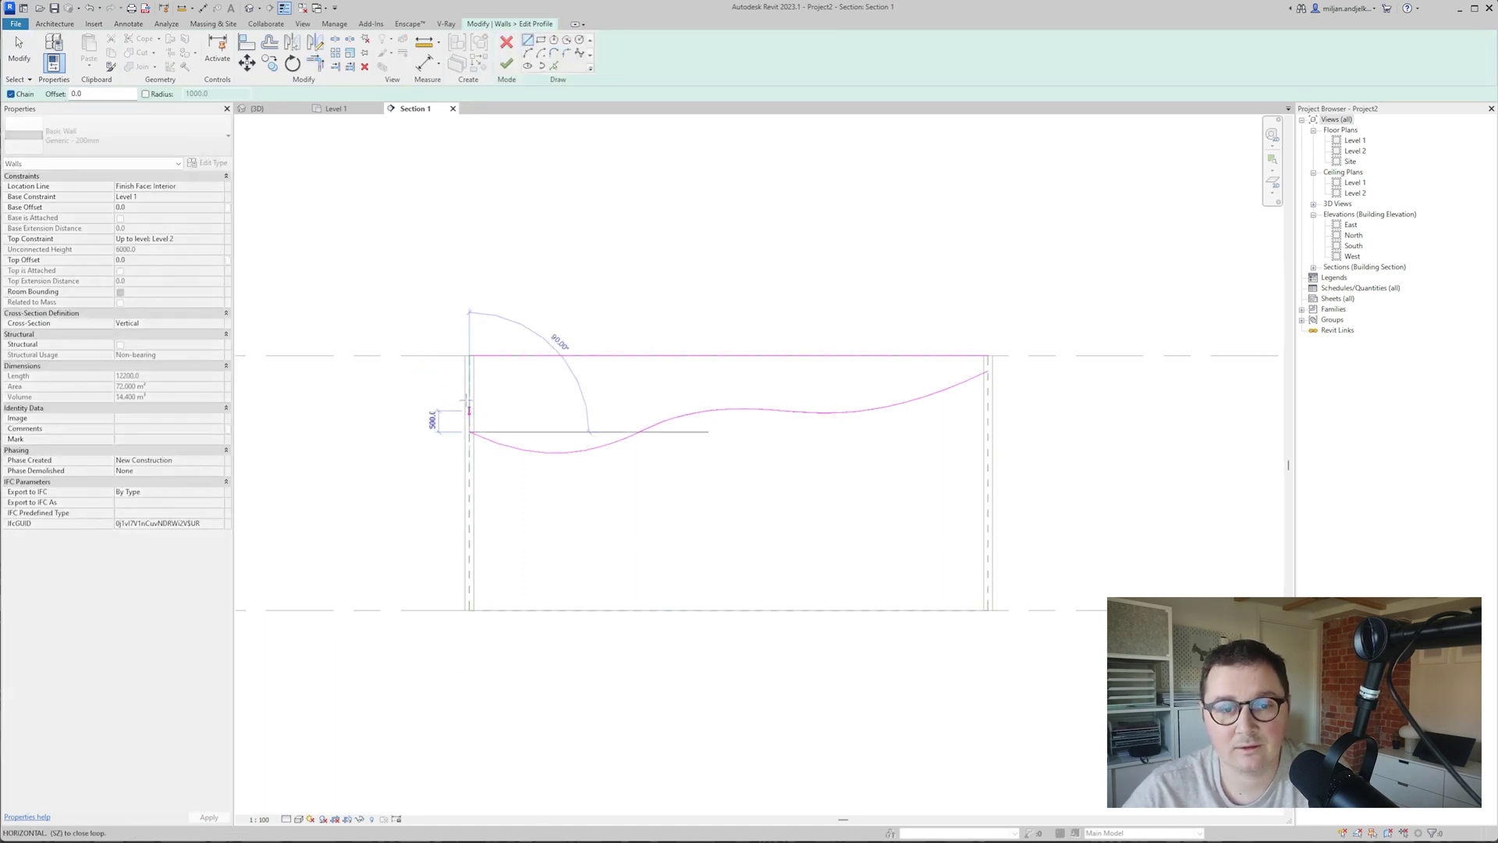
click(469, 356)
key(Escape)
scroll(976, 327, up, 3)
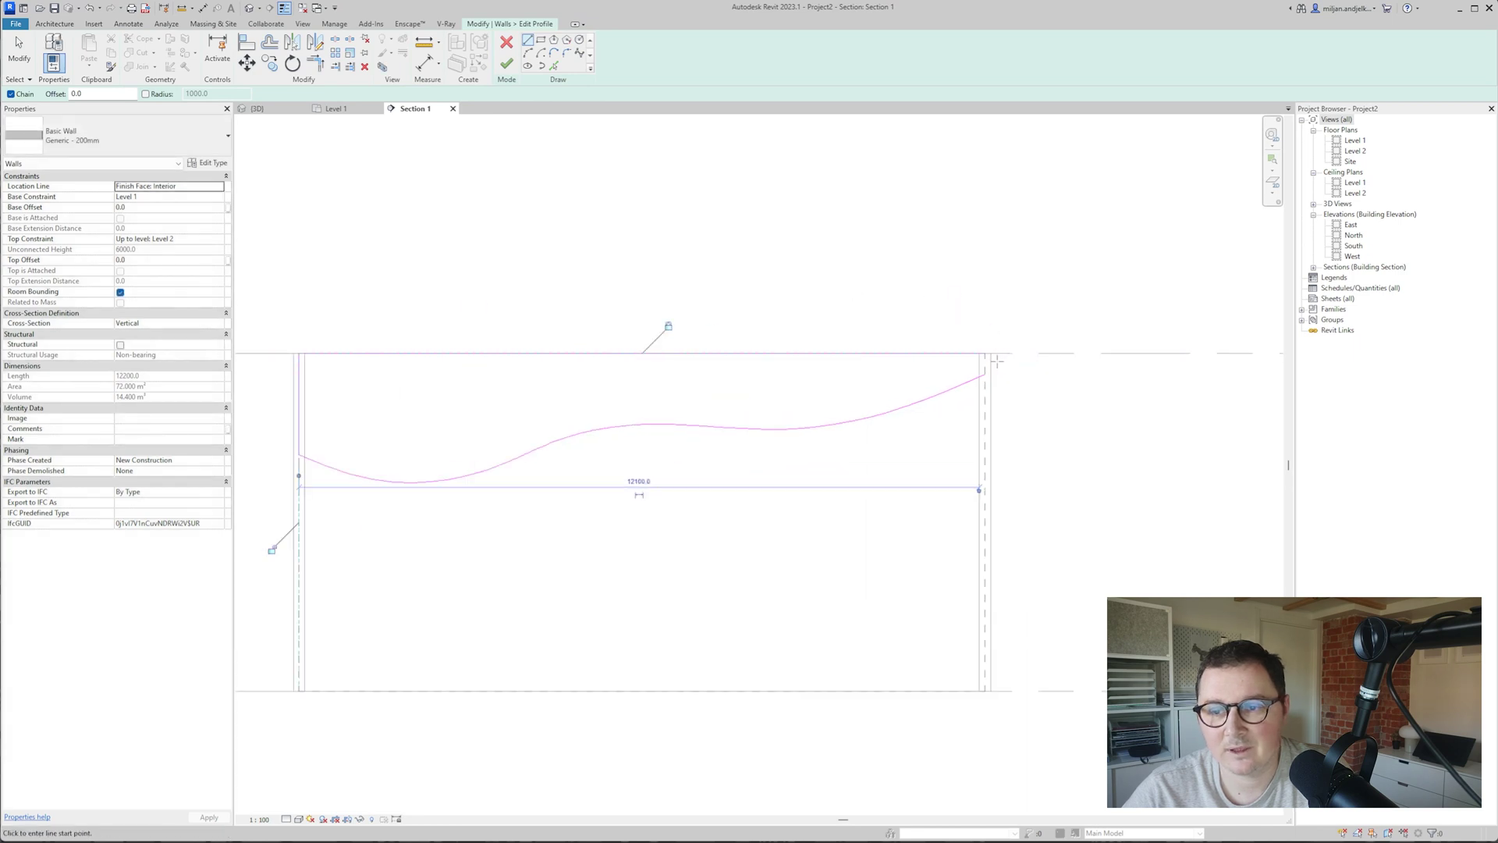
click(507, 64)
click(252, 109)
shift+middle_drag(640, 437, 700, 442)
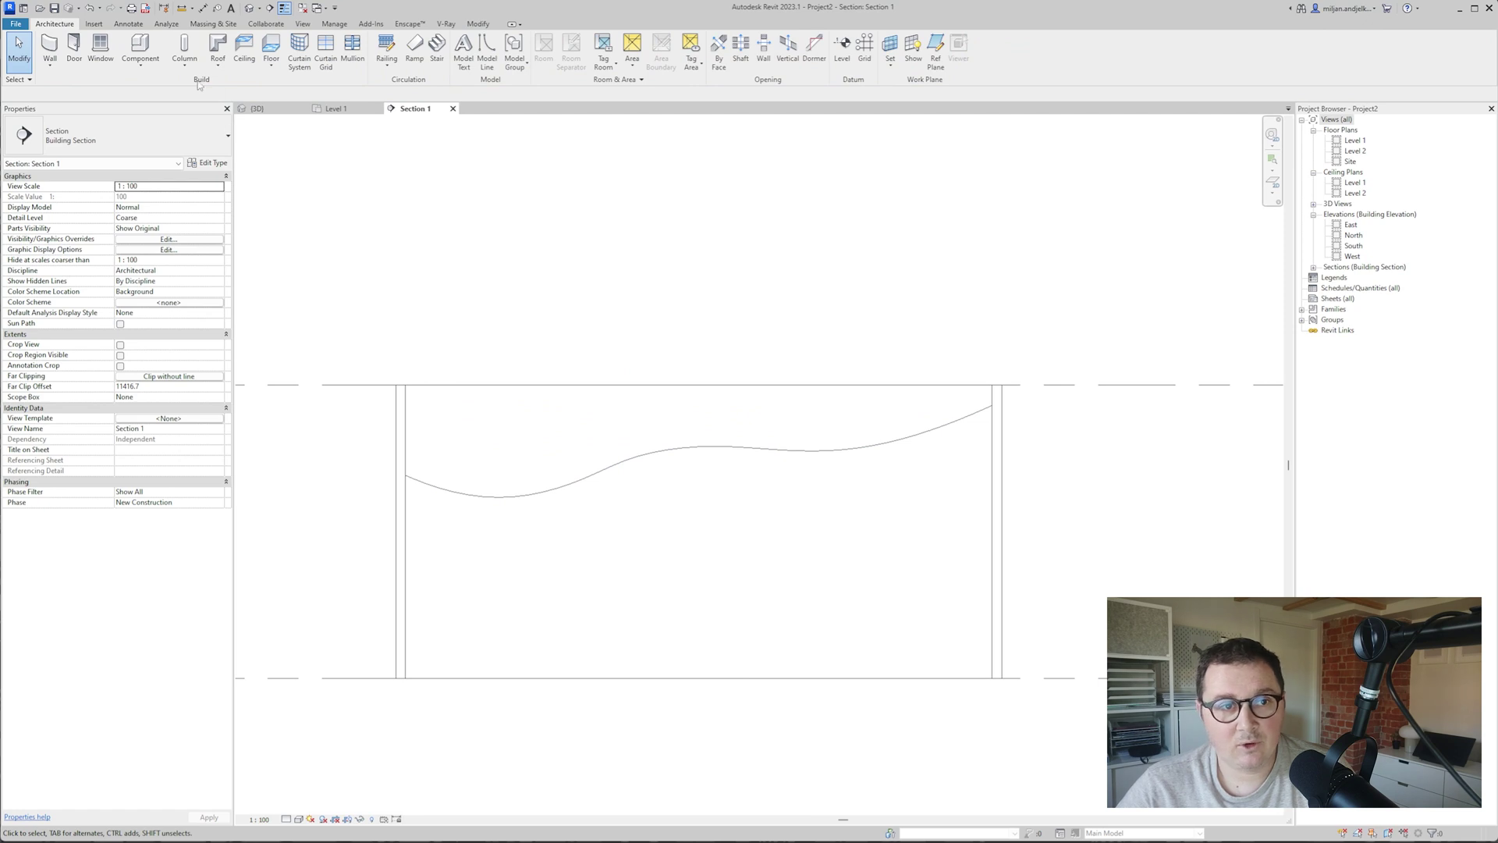
- Start an in-place model in the Ceilings category
click(149, 70)
click(149, 115)
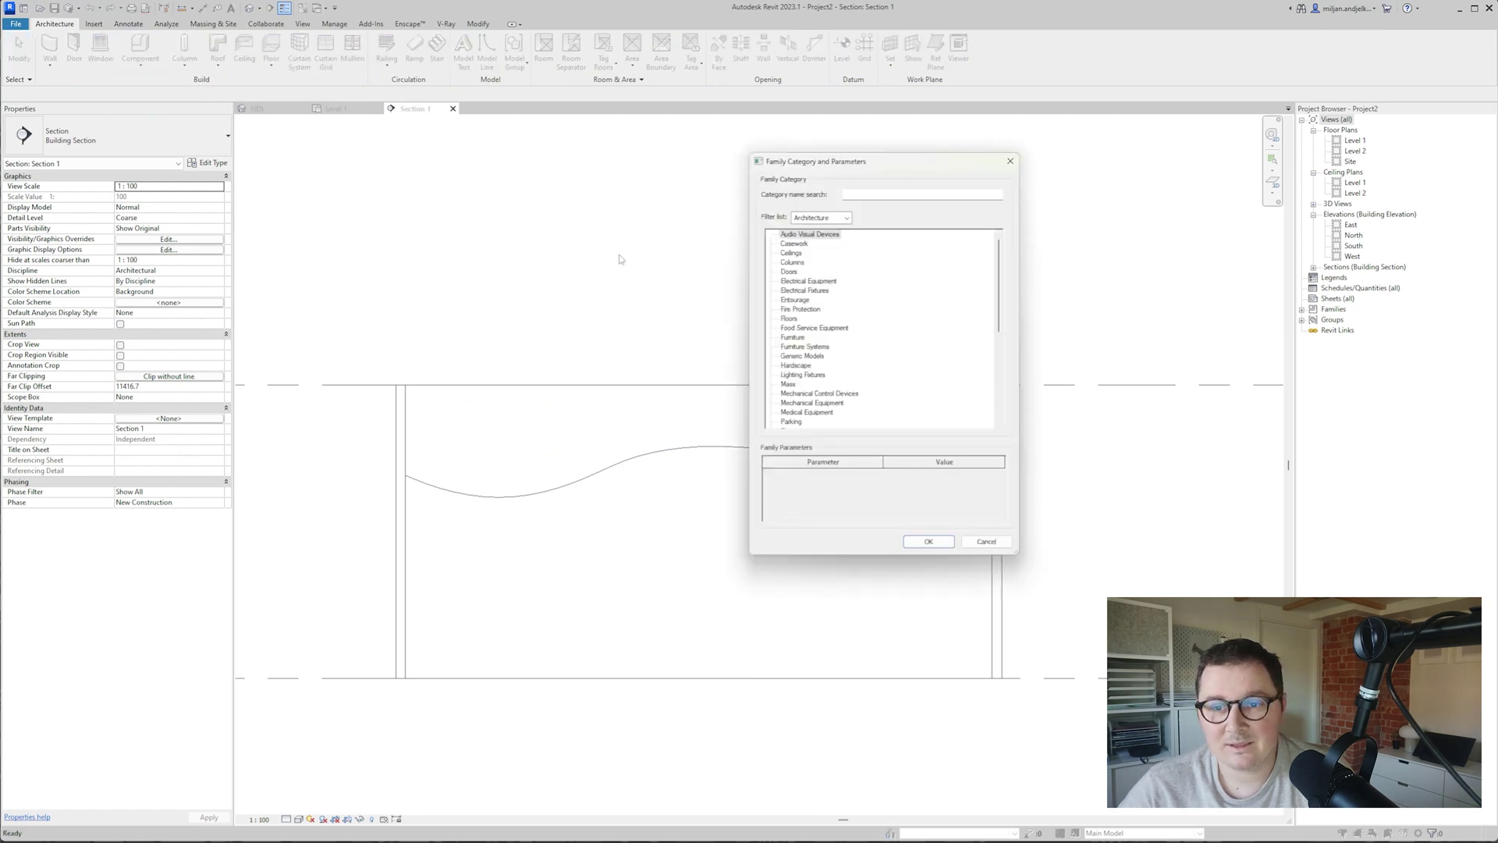
click(929, 542)
key(Return)
- Start an extrusion with Reference Plane : 01 as its work plane
click(105, 61)
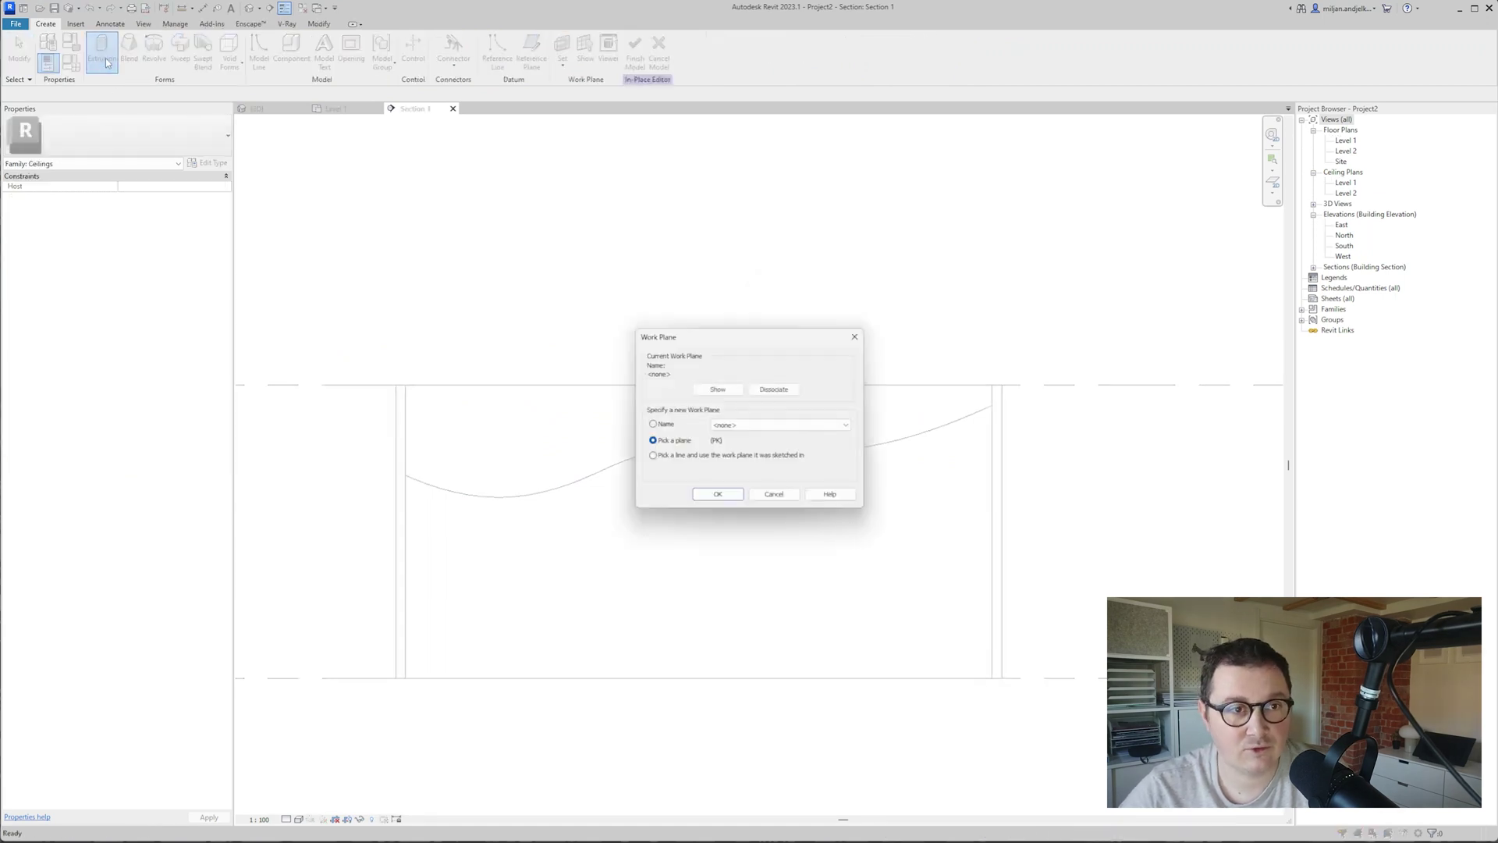
click(781, 424)
click(757, 465)
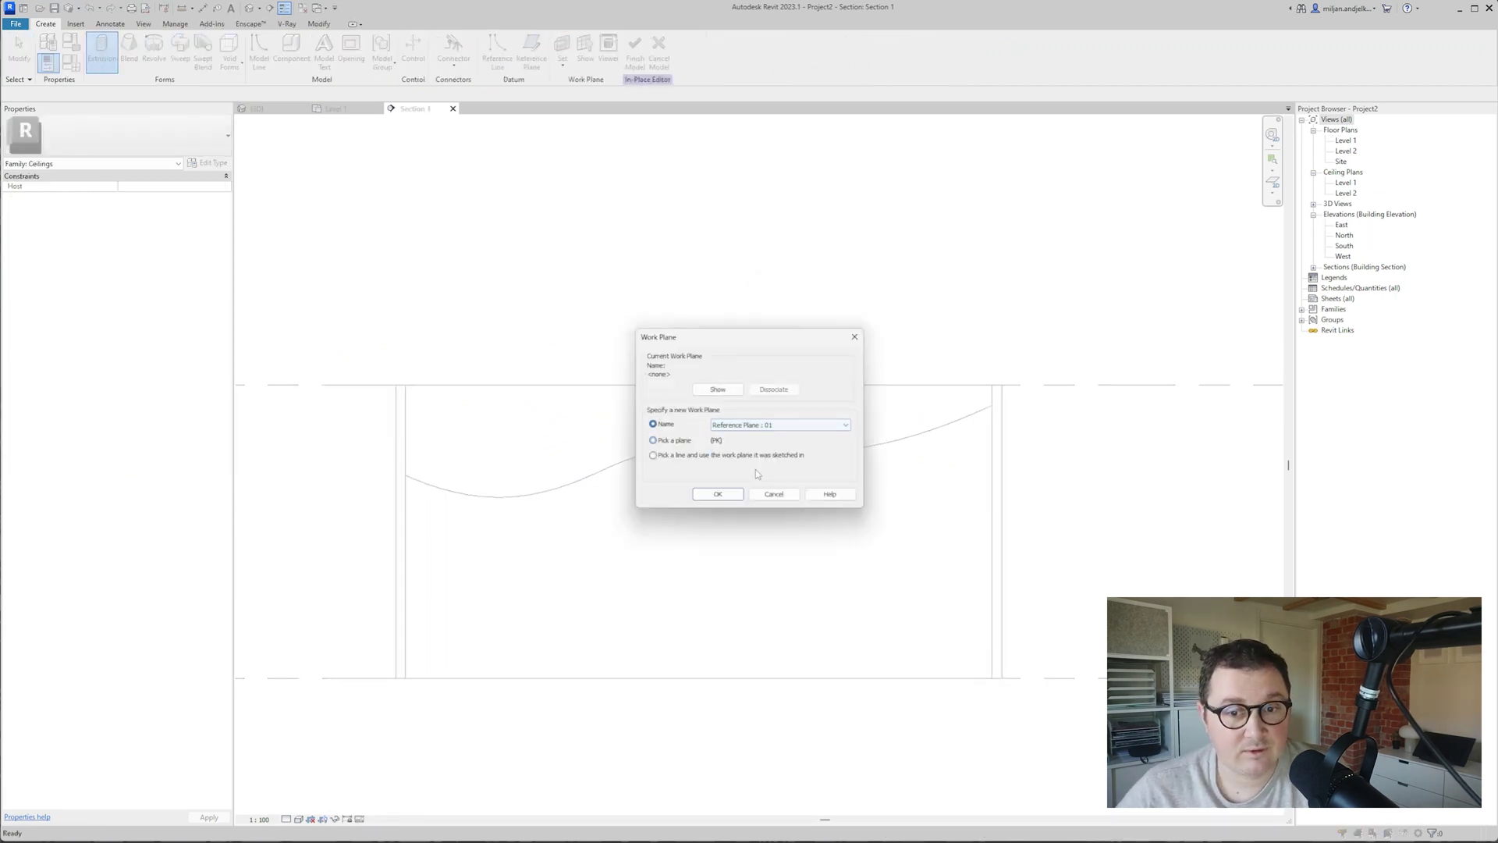
click(718, 495)
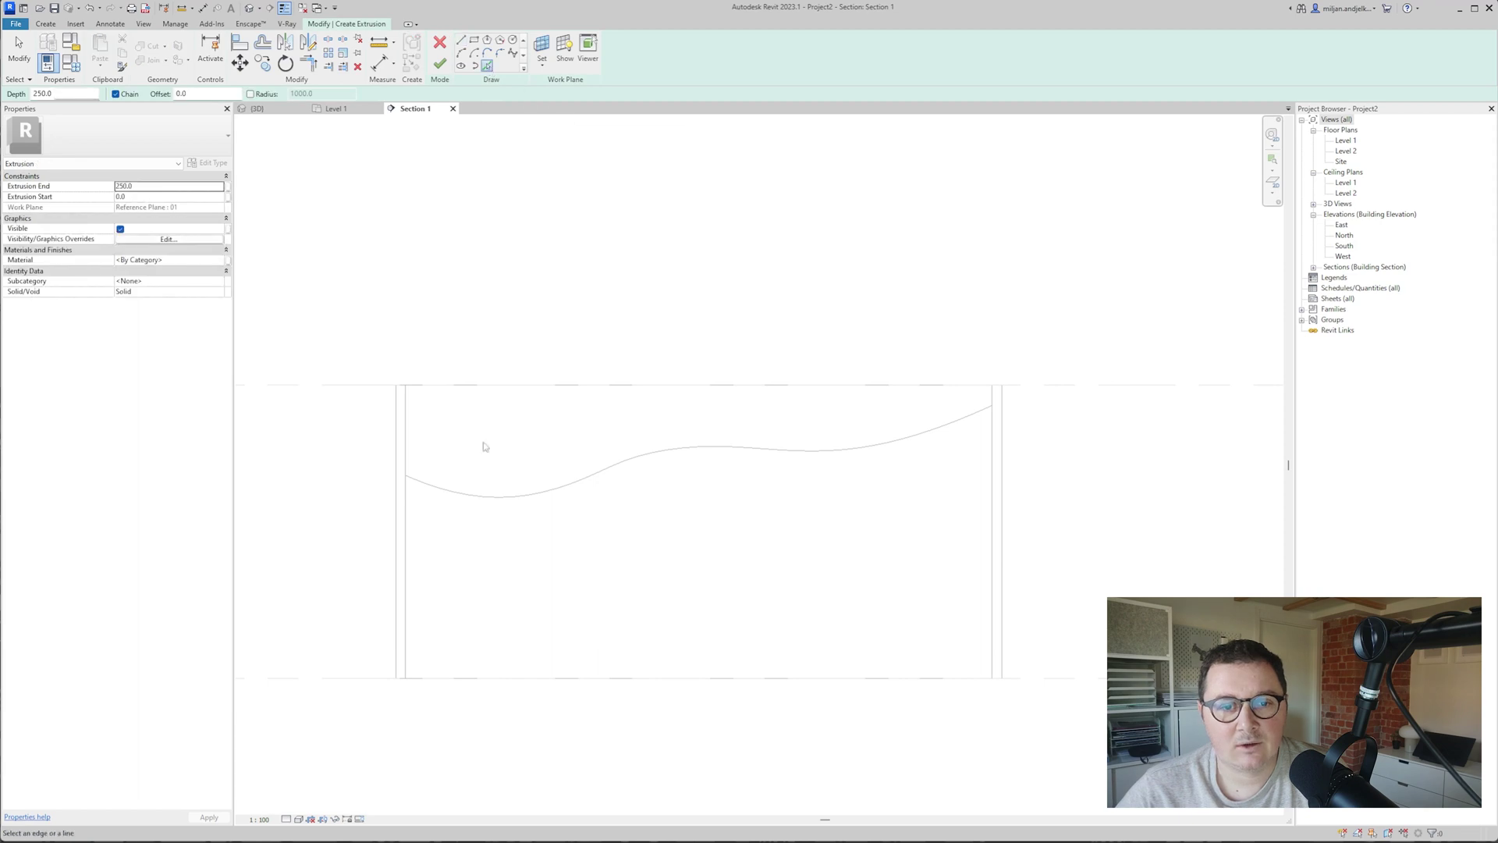
- Pick the wall's wavy edge, the top edge and both side wall faces as lines of the extrusion sketch
click(435, 483)
click(406, 457)
click(686, 385)
click(991, 452)
key(t)
key(r)
click(994, 400)
key(Escape)
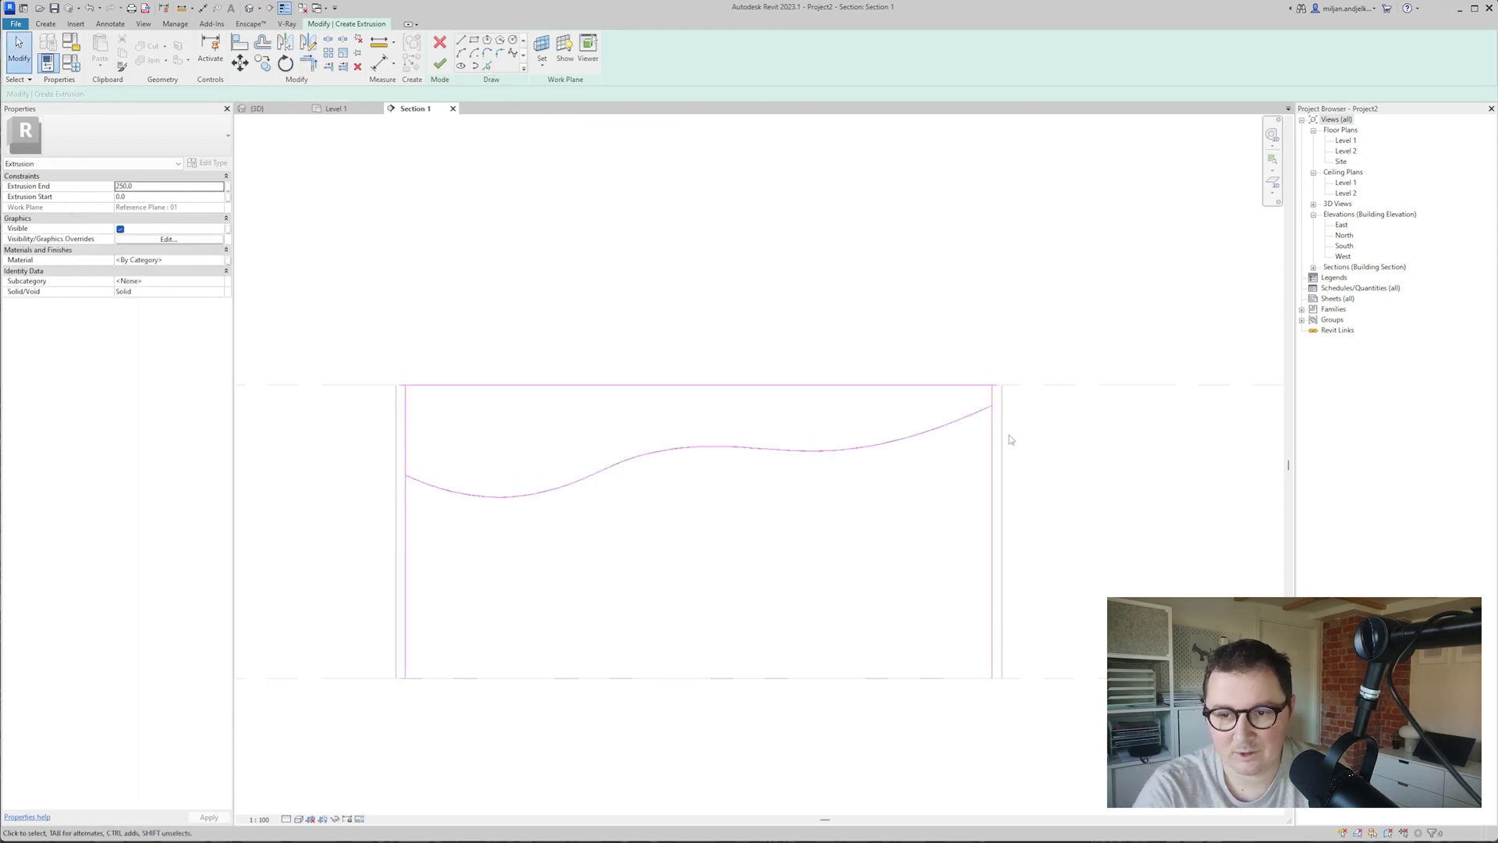
- Delete the two full-height side lines from the extrusion sketch
mouse_move(1010, 501)
mouse_down()
mouse_move(364, 611)
mouse_move(984, 592)
mouse_up()
drag(1112, 597, 362, 654)
key(Delete)
- Draw a vertical line from the left end of the curve up to the top edge and start trimming their corner
click(462, 42)
scroll(375, 364, up, 2)
click(422, 532)
click(421, 395)
key(t)
key(r)
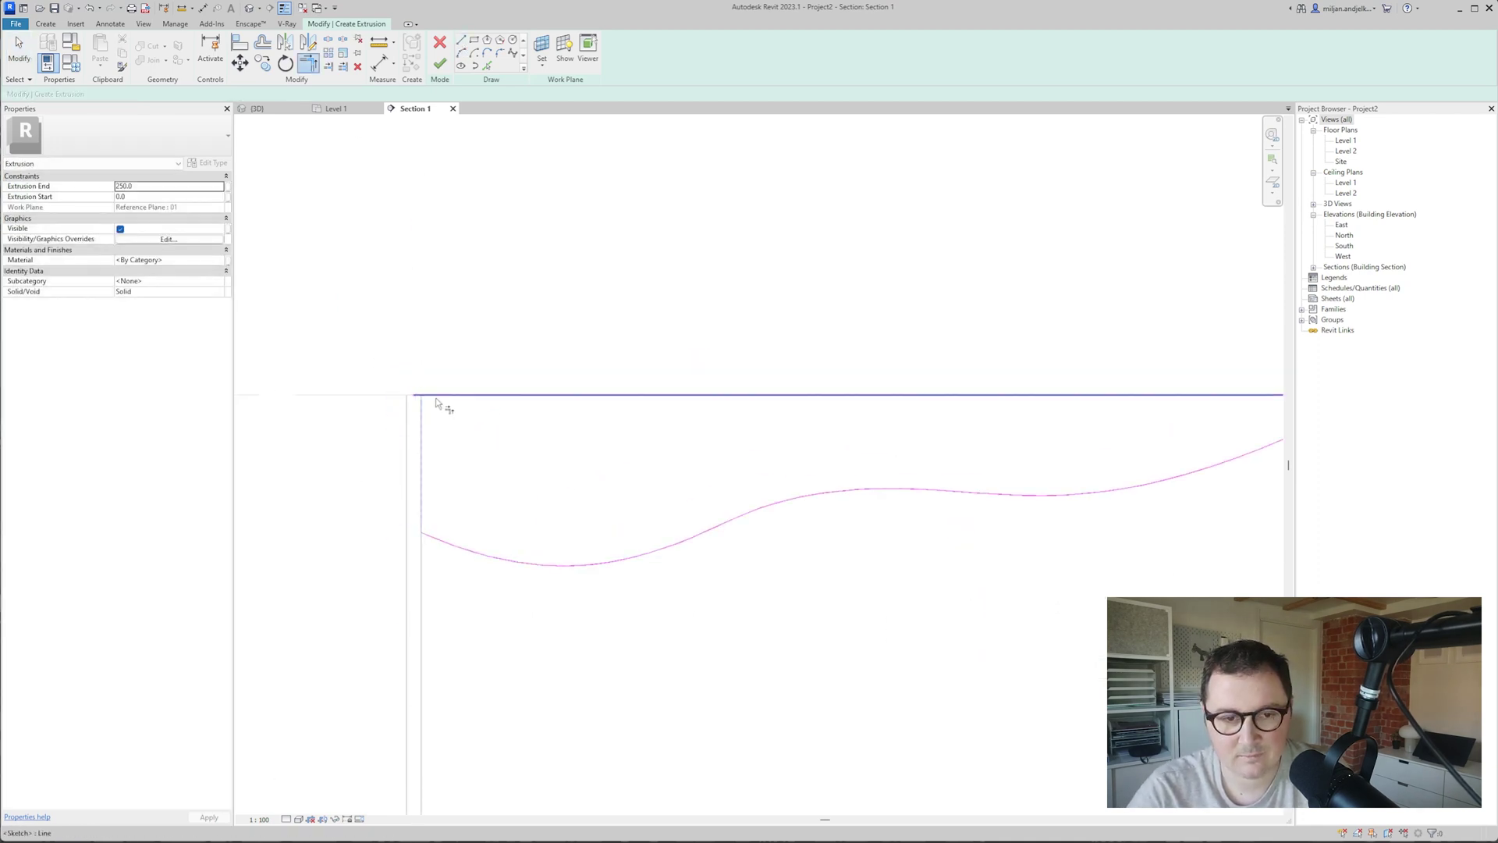
- Draw a vertical line from the curve's right end to the top edge, trim their corner and finish the extrusion sketch
scroll(438, 405, down, 2)
scroll(1069, 396, up, 3)
click(460, 40)
click(919, 452)
click(919, 397)
key(t)
key(r)
click(919, 419)
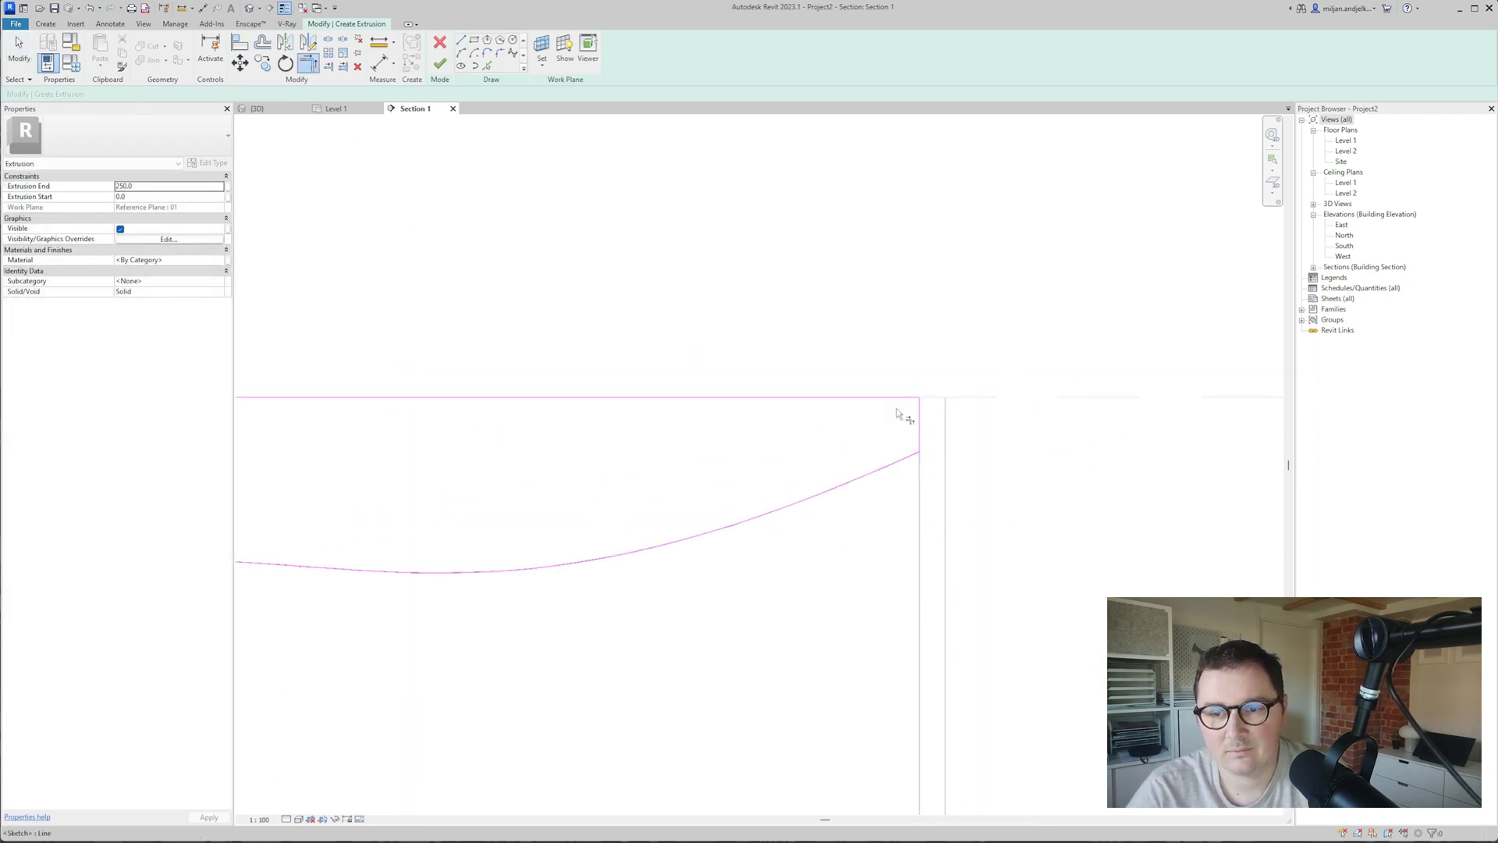
click(892, 397)
click(440, 63)
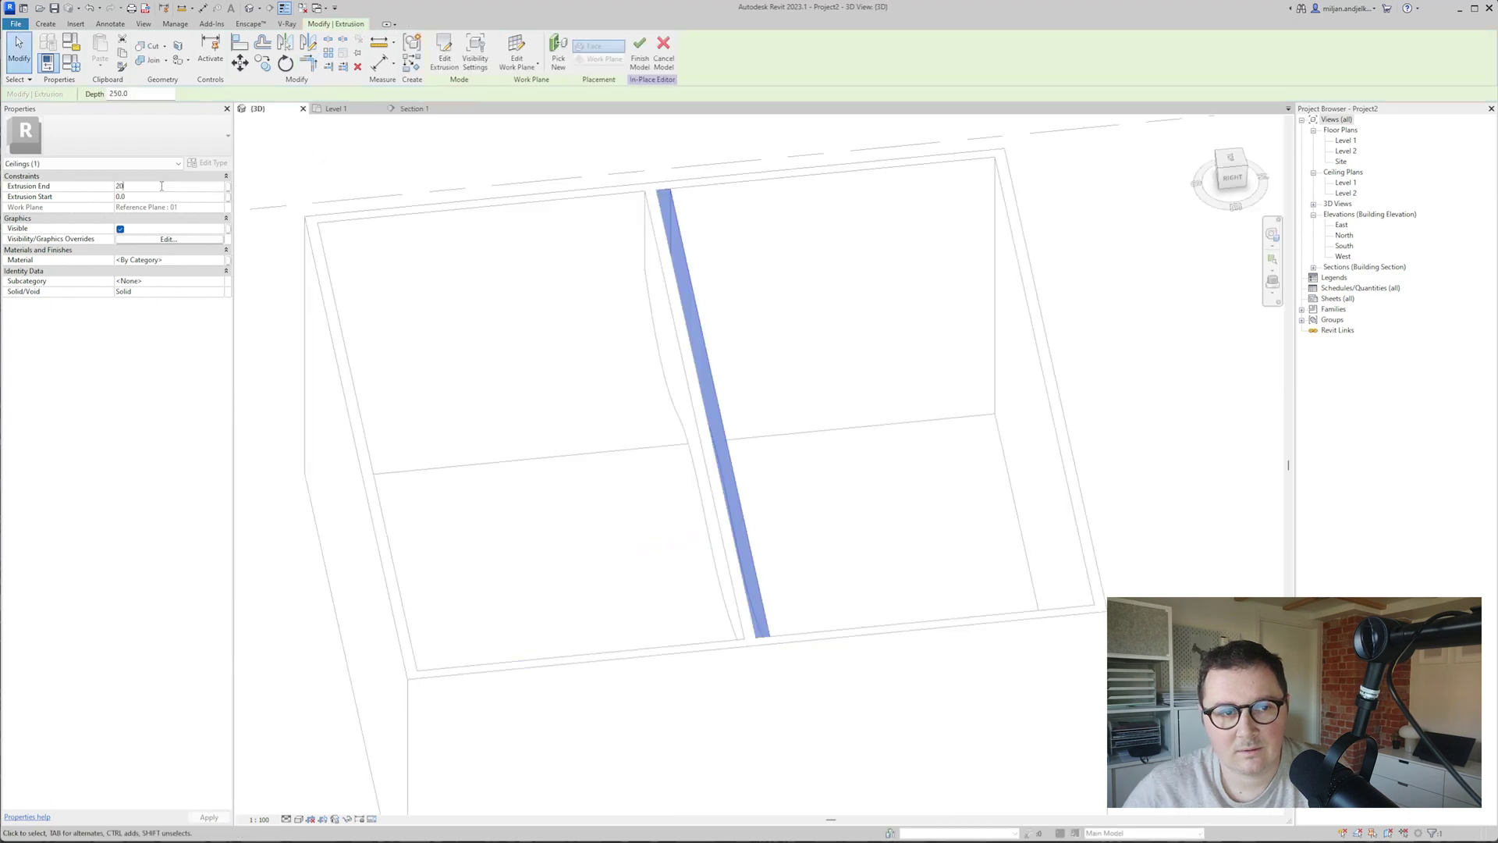
- Stretch the ceiling extrusion toward the far outer wall, to an extrusion end of 6100
drag(729, 428, 1047, 413)
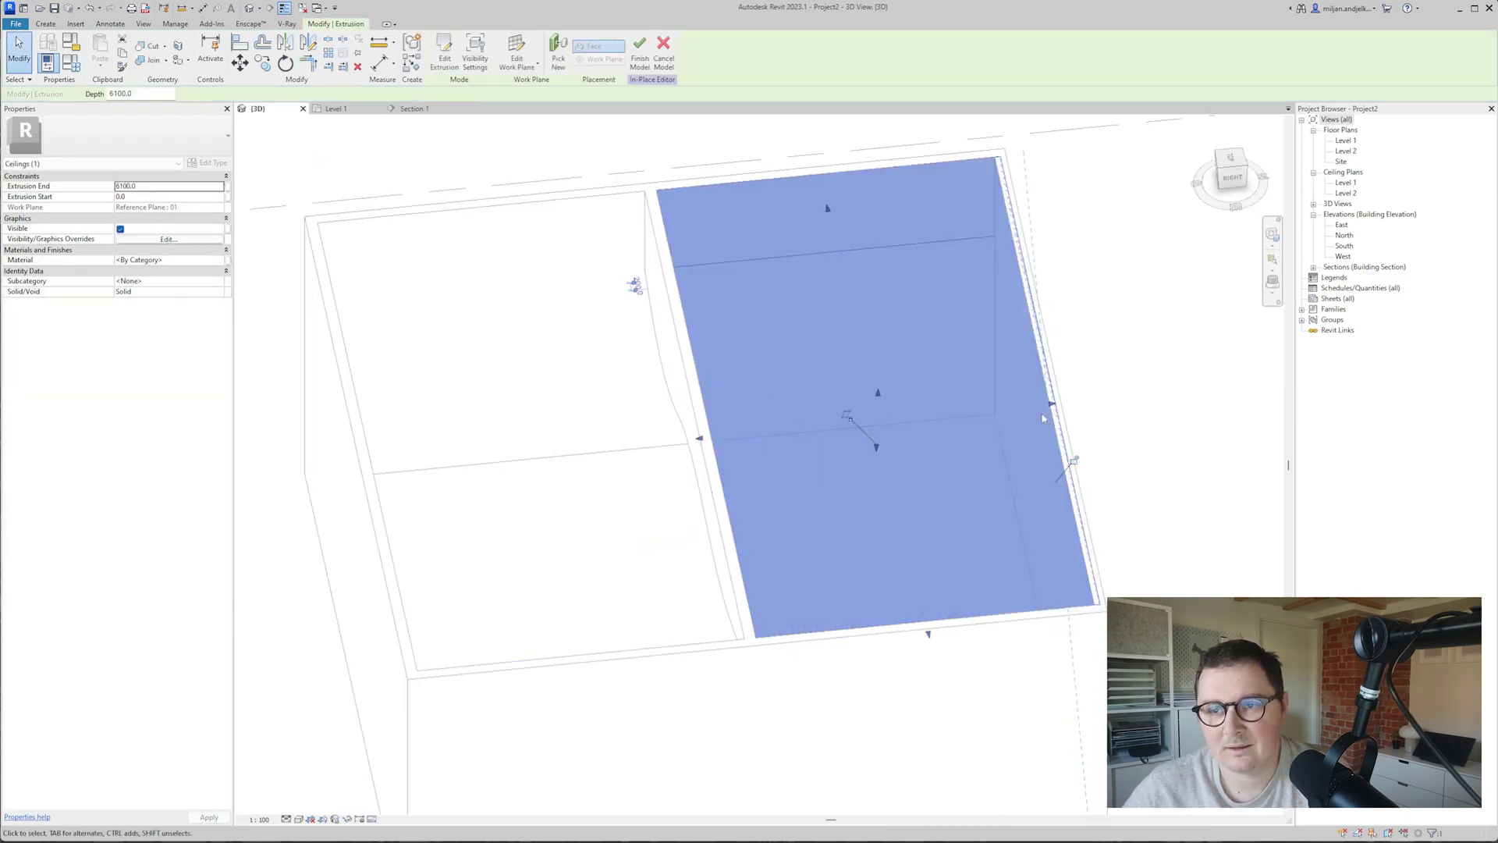
- Finish the in-place ceiling model
scroll(1044, 415, down, 1)
shift+middle_drag(736, 494, 686, 159)
click(640, 54)
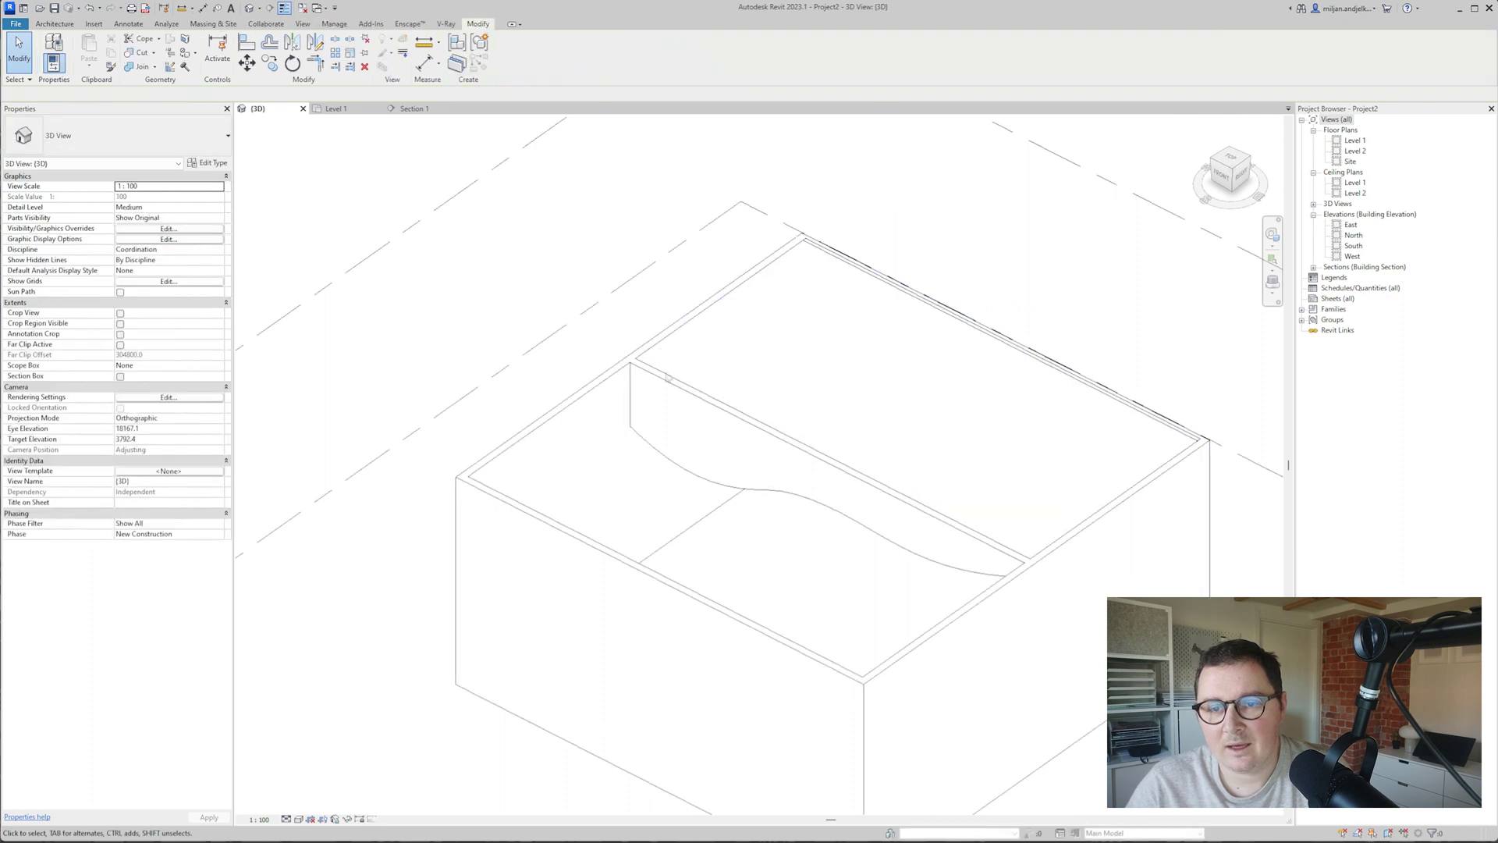
- Temporarily isolate the in-place ceiling in the 3D view to expose its wavy underside
shift+middle_drag(780, 390, 724, 440)
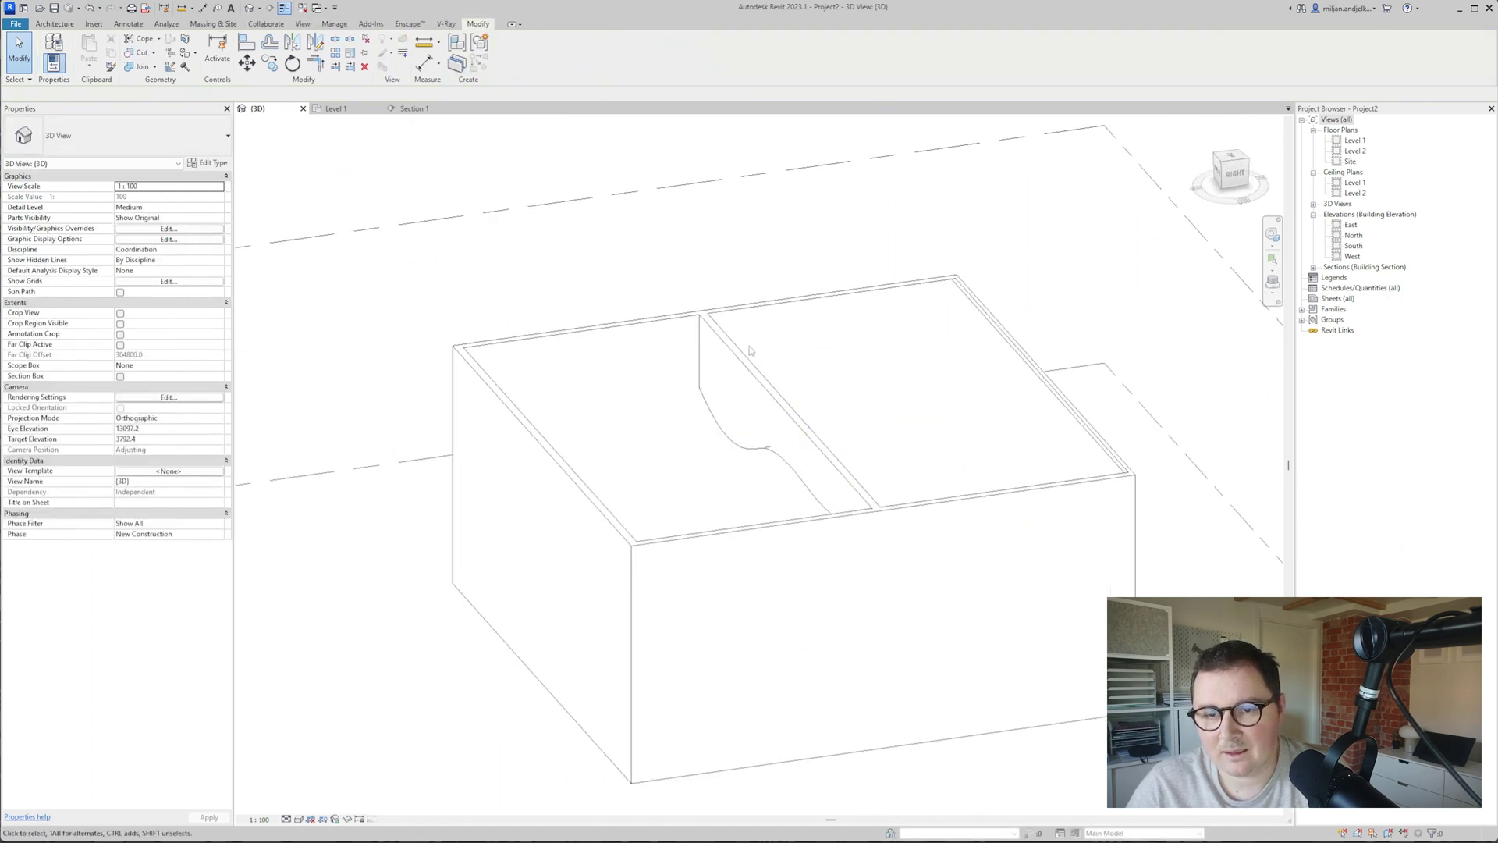
click(742, 320)
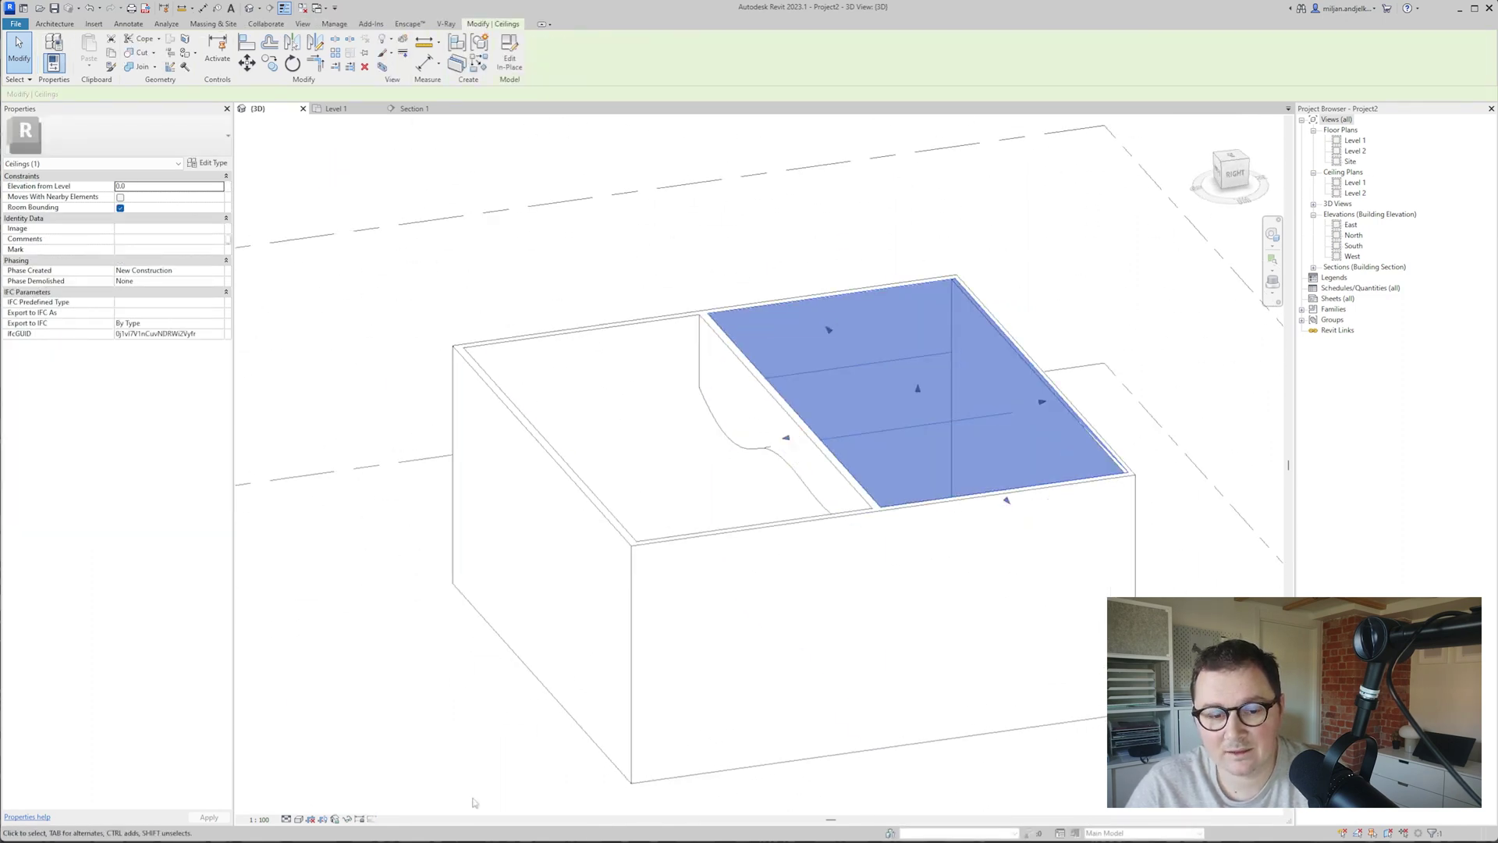
click(335, 818)
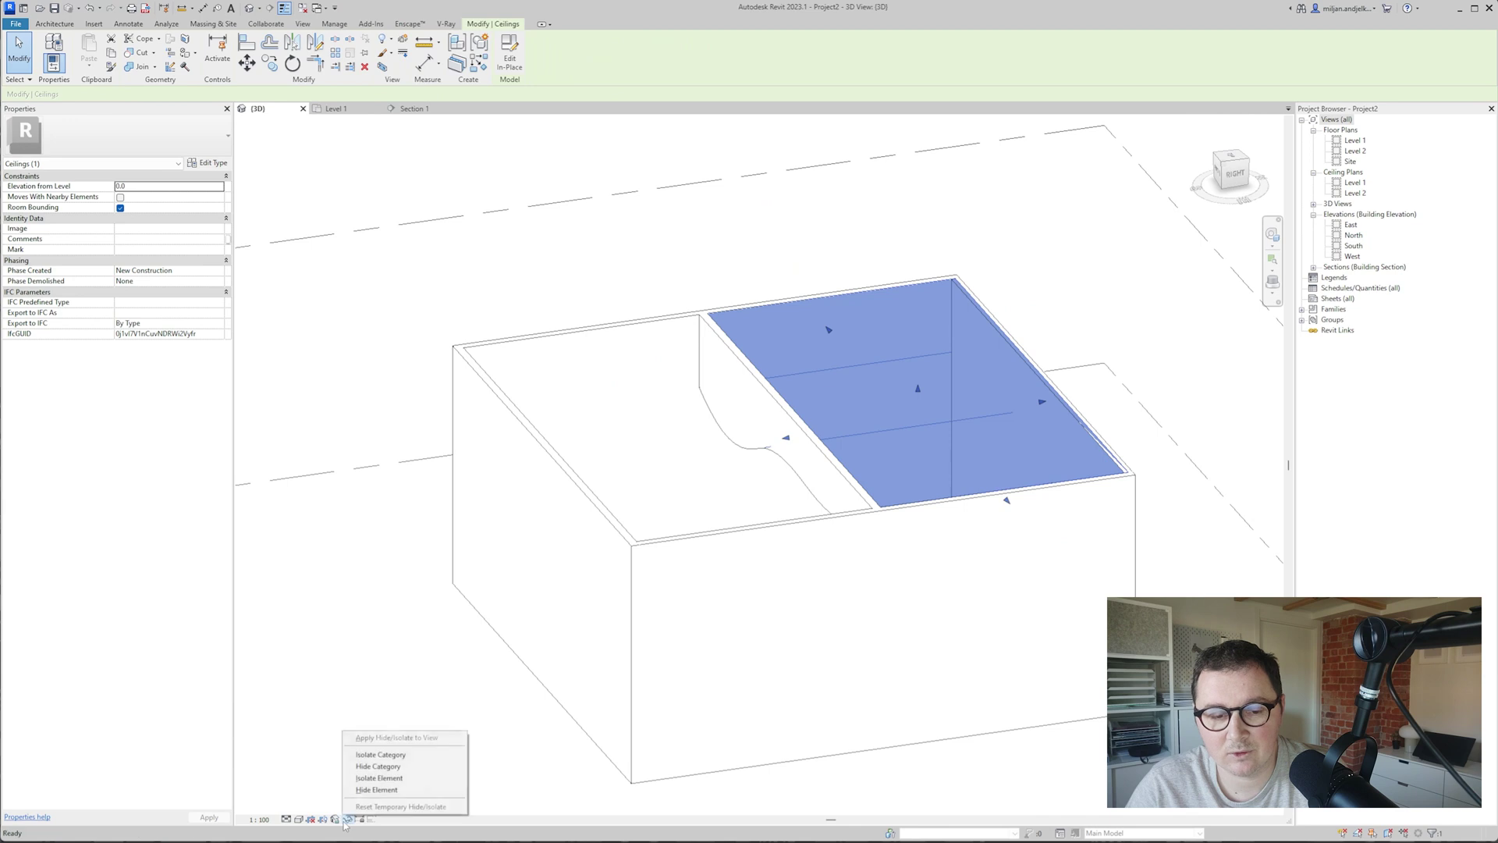
click(382, 780)
shift+middle_drag(637, 738, 751, 384)
key(Escape)
scroll(769, 405, up, 1)
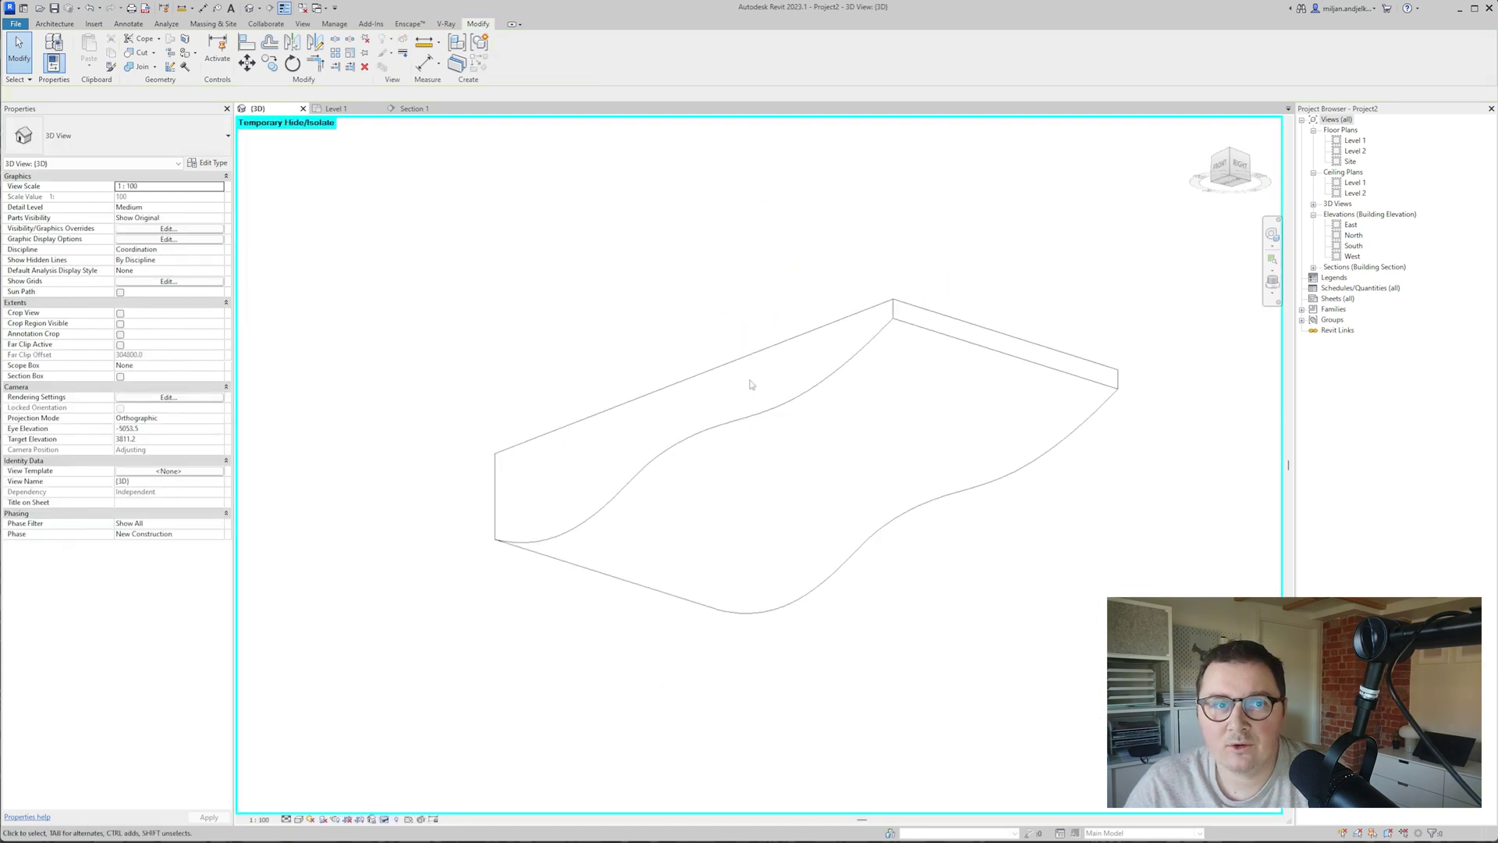
click(55, 23)
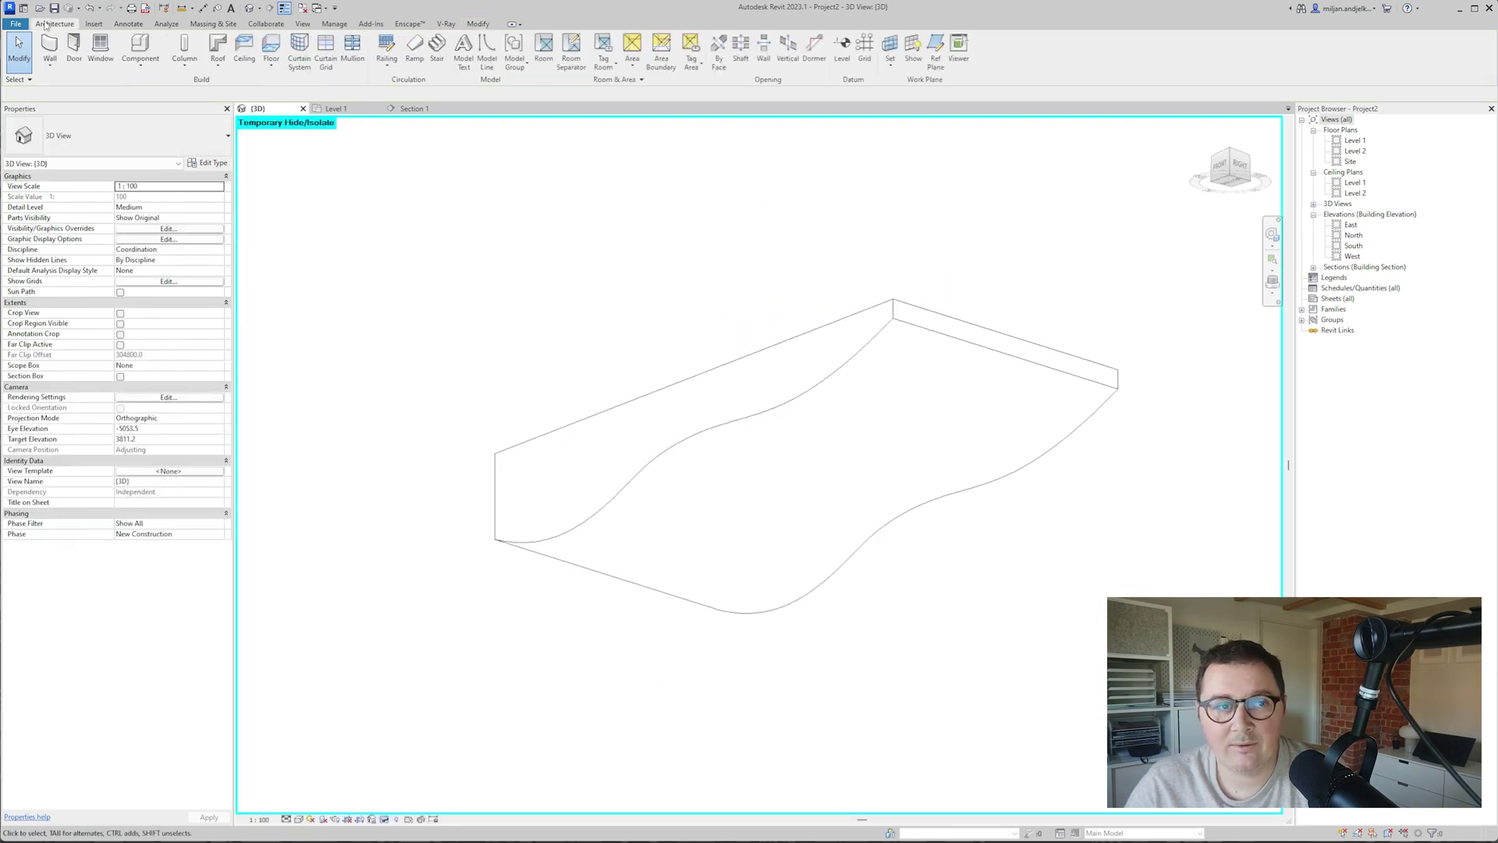
click(300, 55)
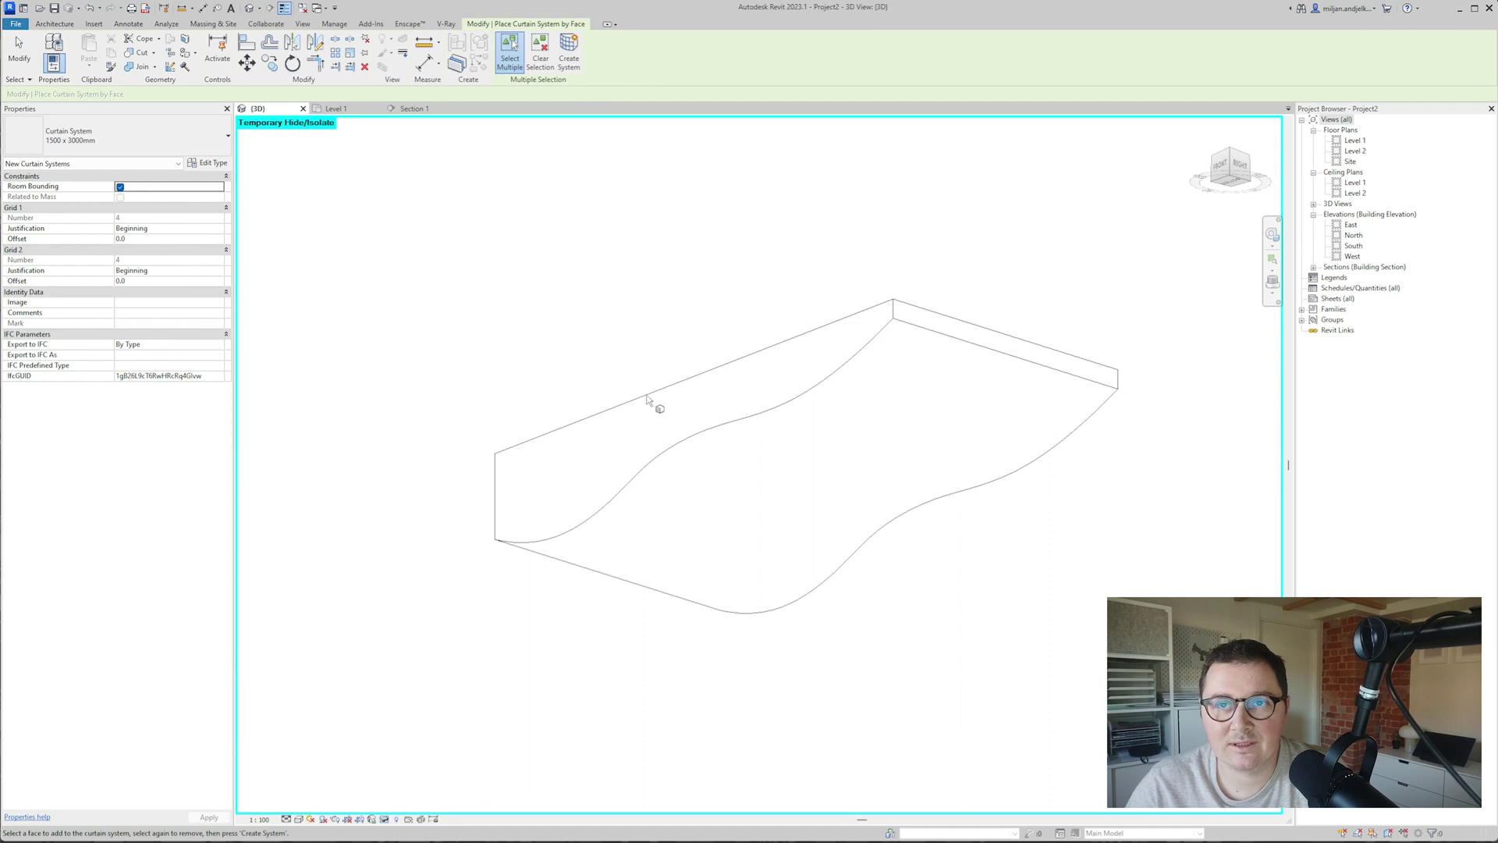
click(17, 44)
- Edit the in-place ceiling to change its family category to Generic Models, and finish the model
shift+middle_drag(595, 307, 679, 359)
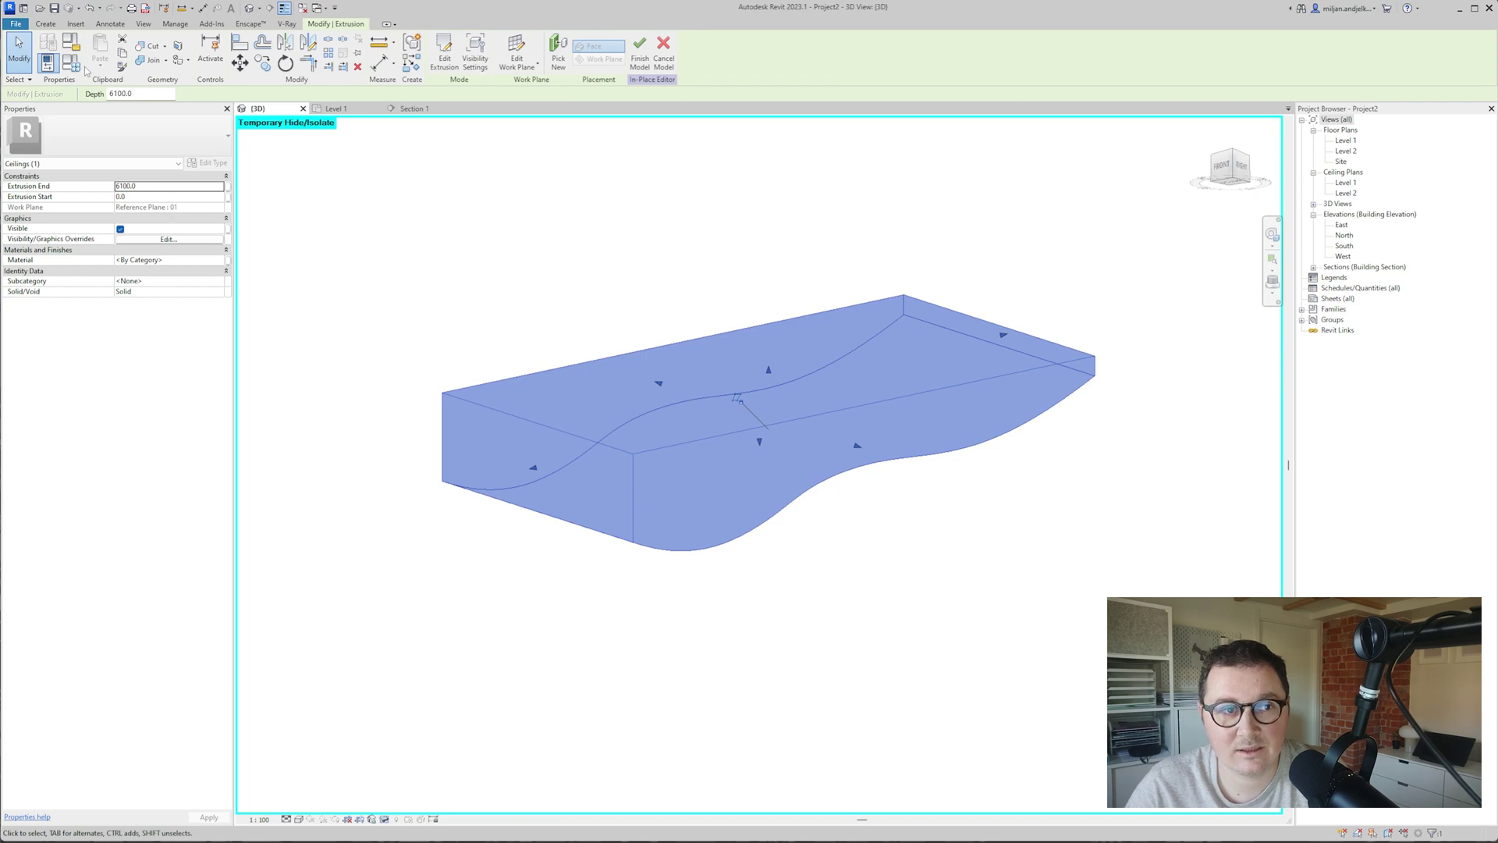
click(71, 43)
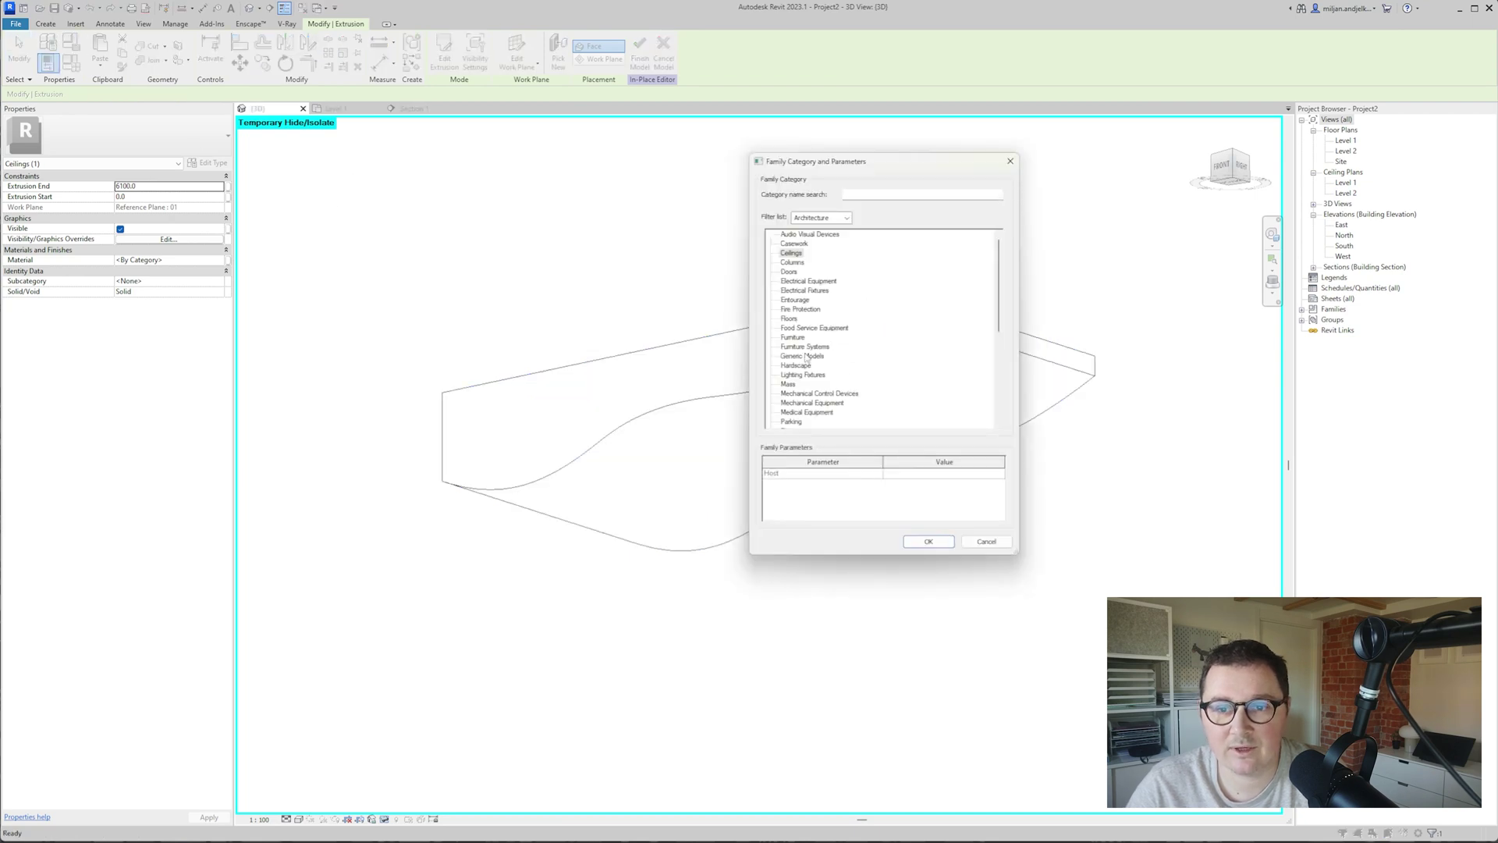
click(806, 357)
click(929, 542)
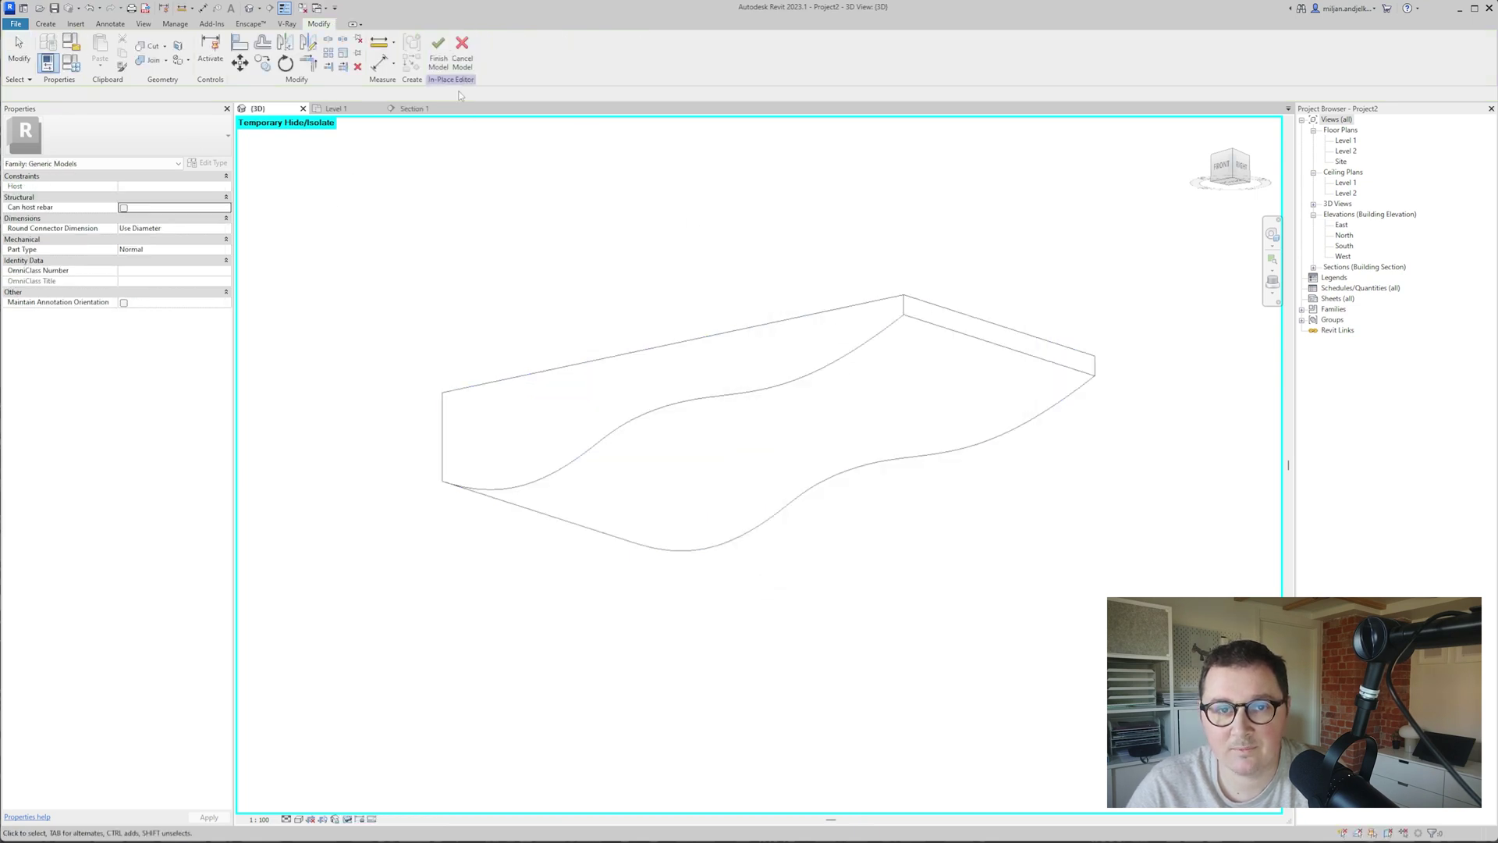
click(640, 54)
- Start a curtain system by face and select the wavy underside of the in-place model
click(55, 23)
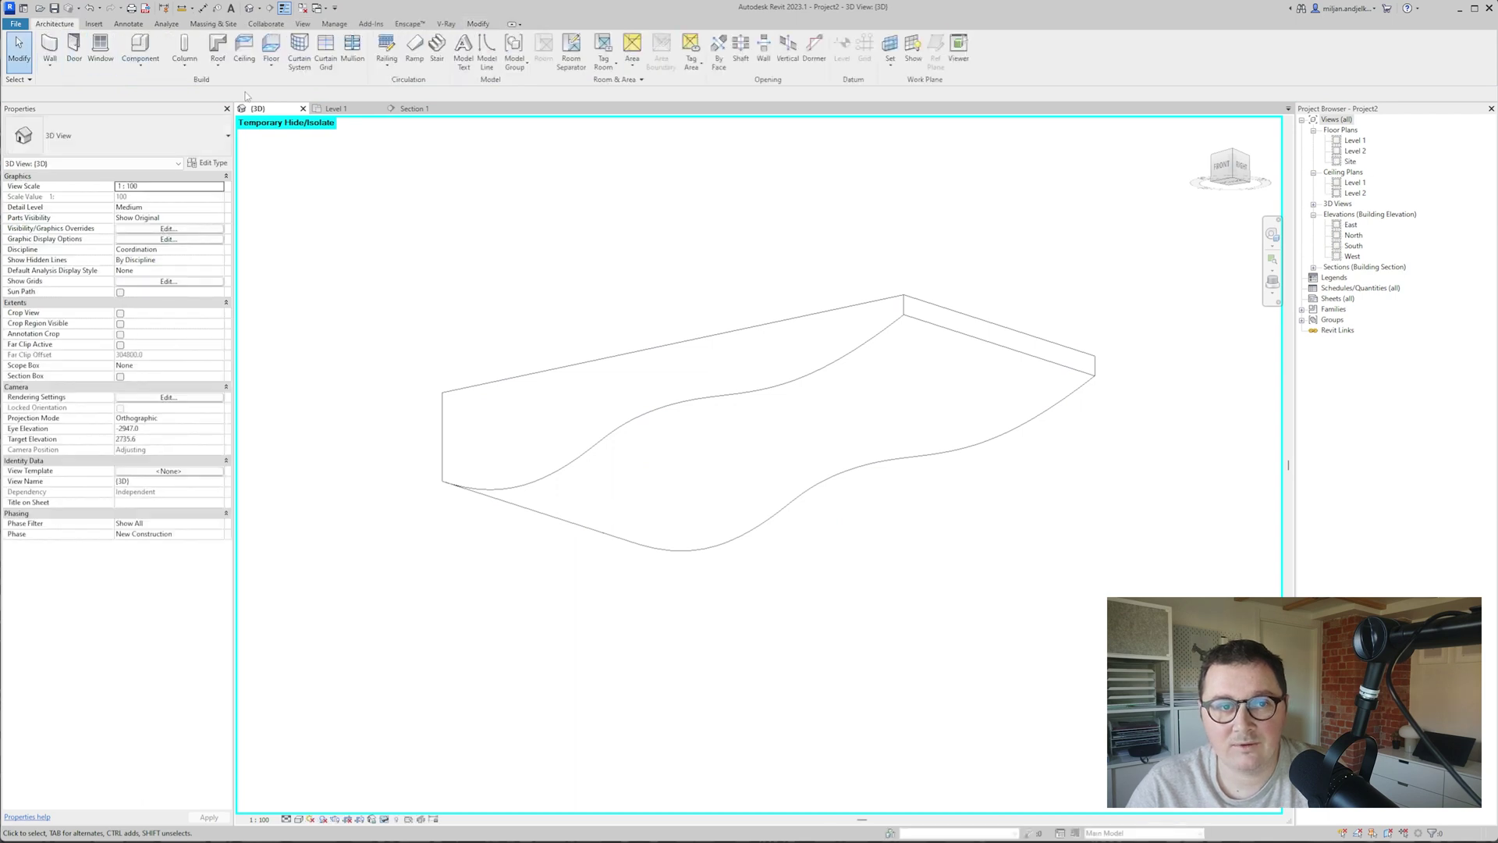
click(272, 49)
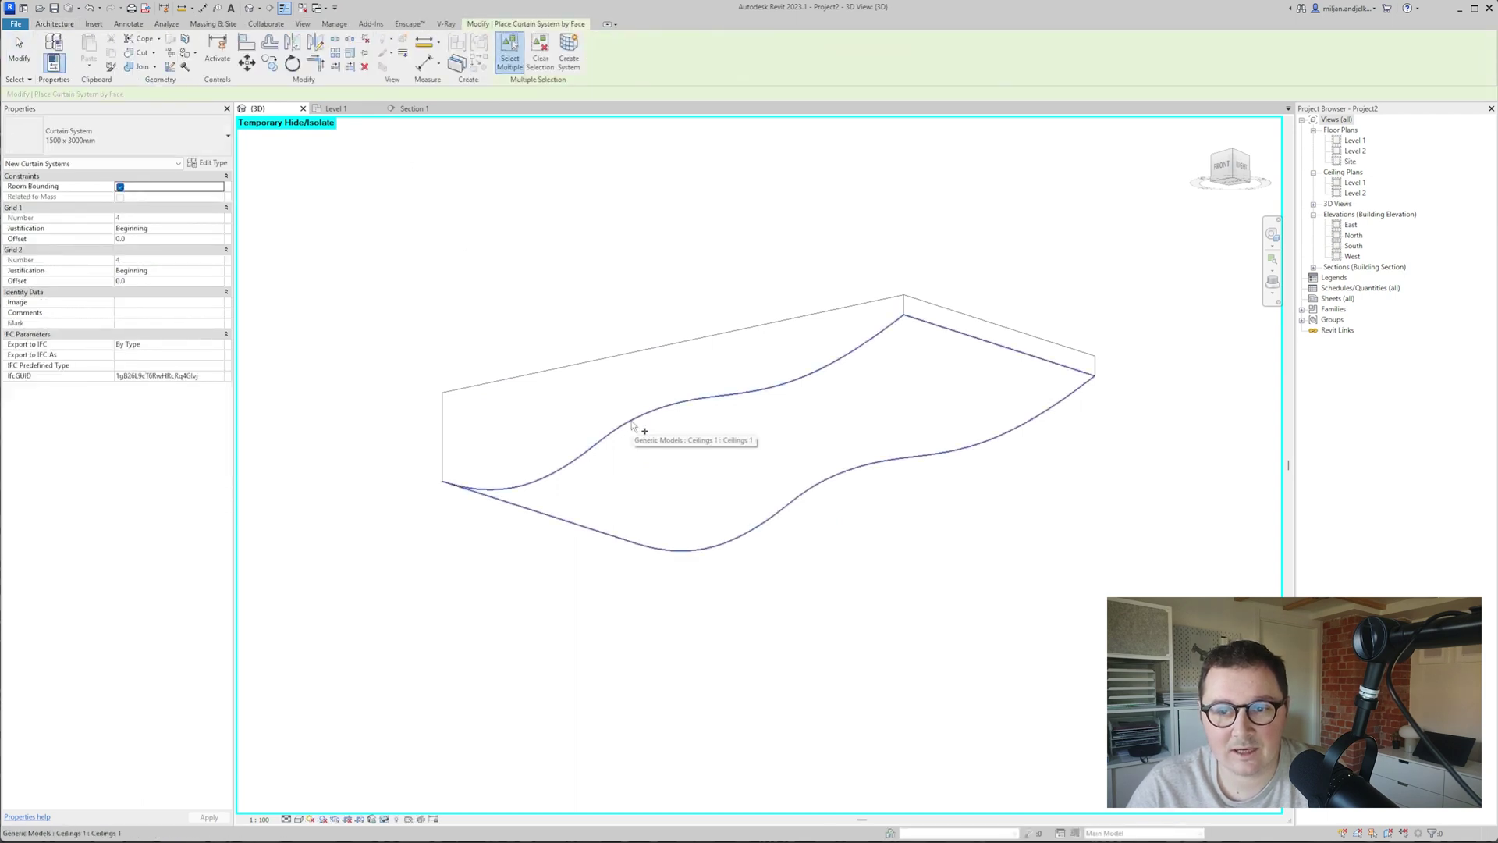
click(633, 424)
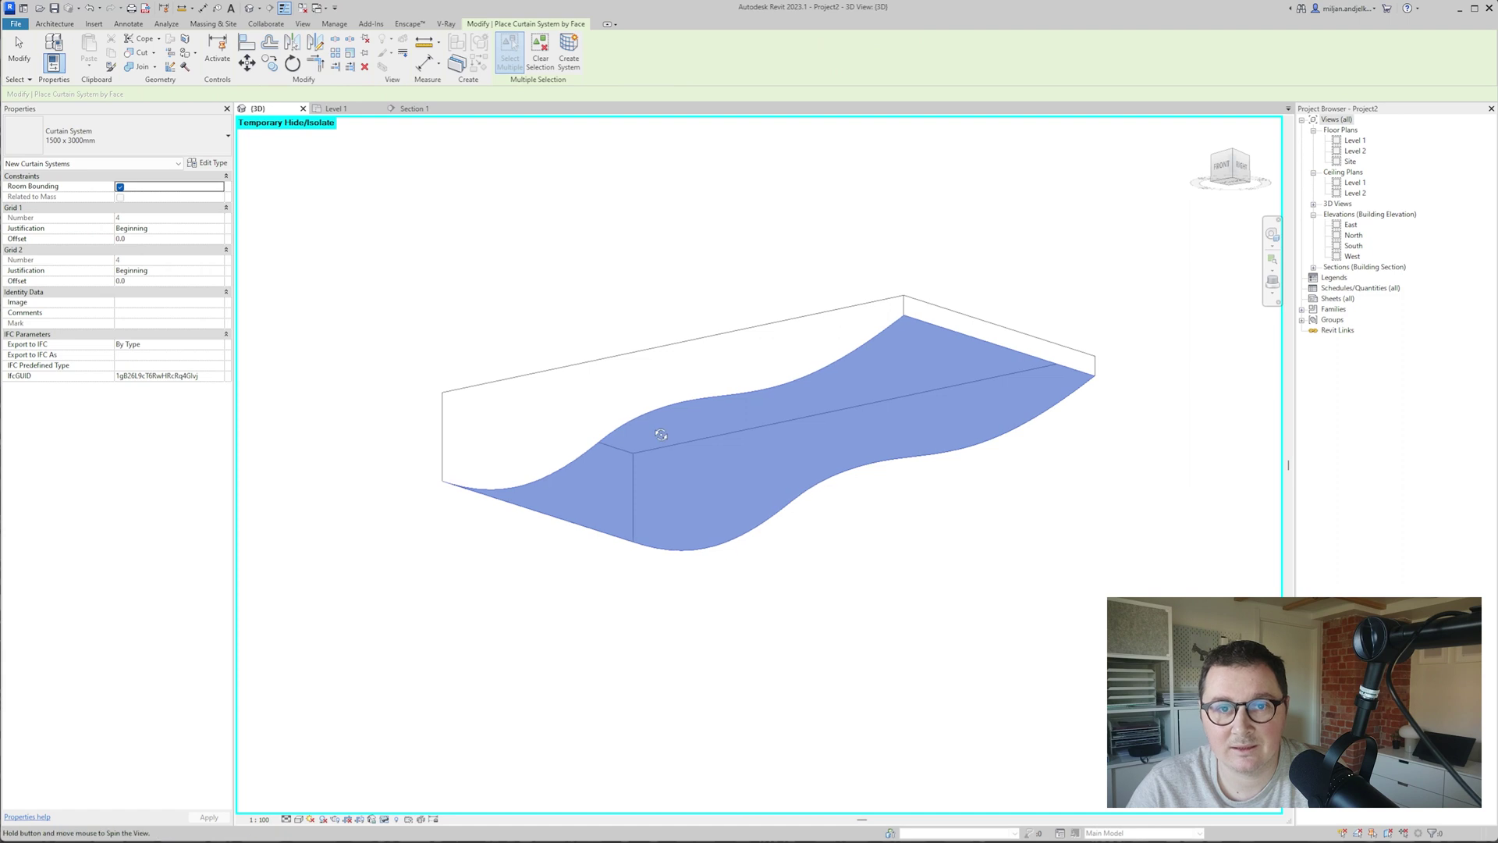
- Duplicate the 1500 x 3000mm curtain system type as AIE 01
click(219, 163)
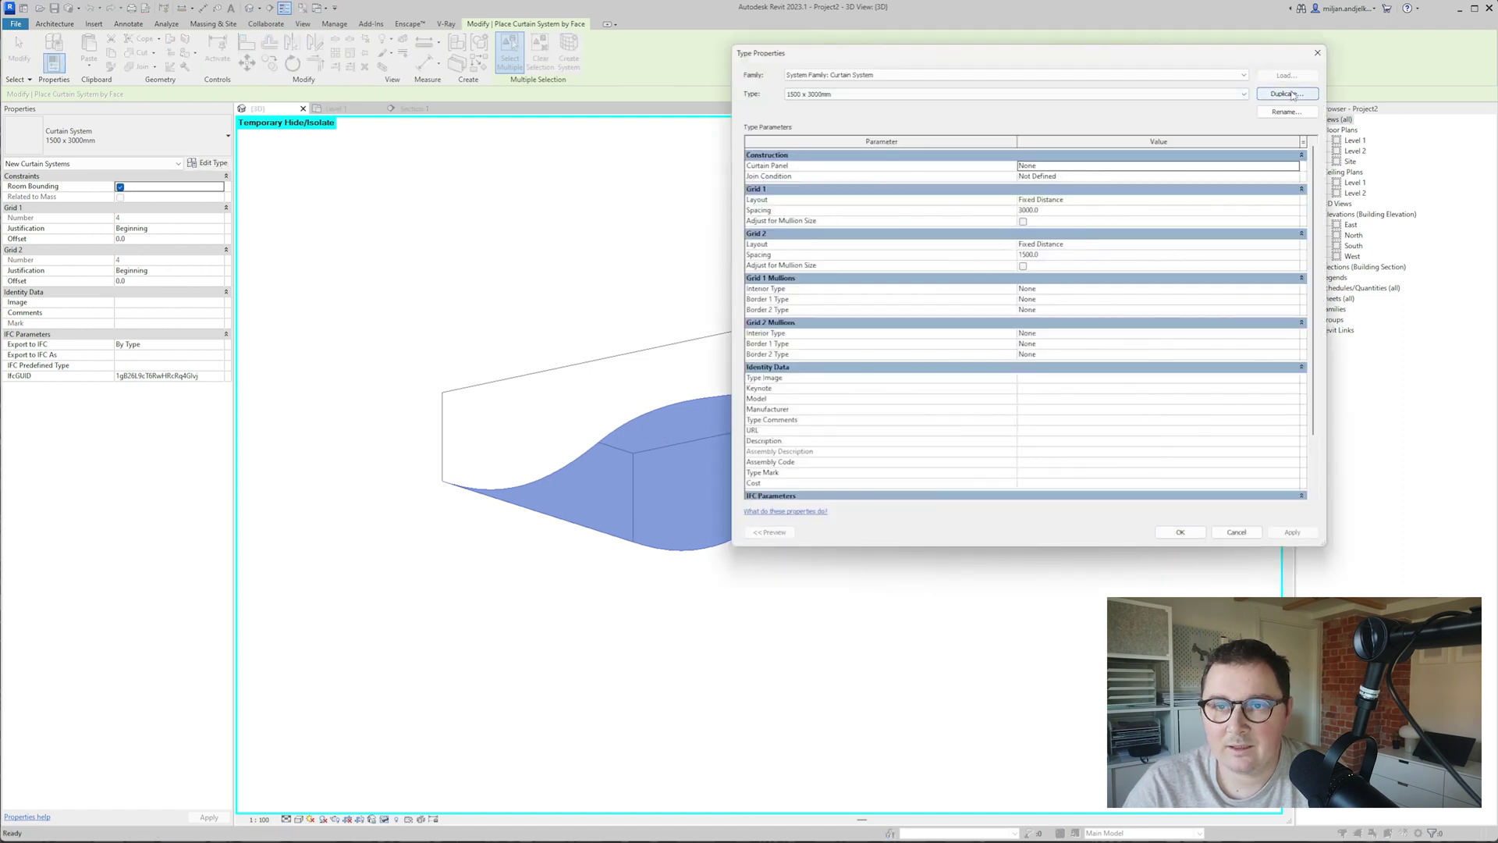
click(1296, 98)
text(AIE 01)
key(Return)
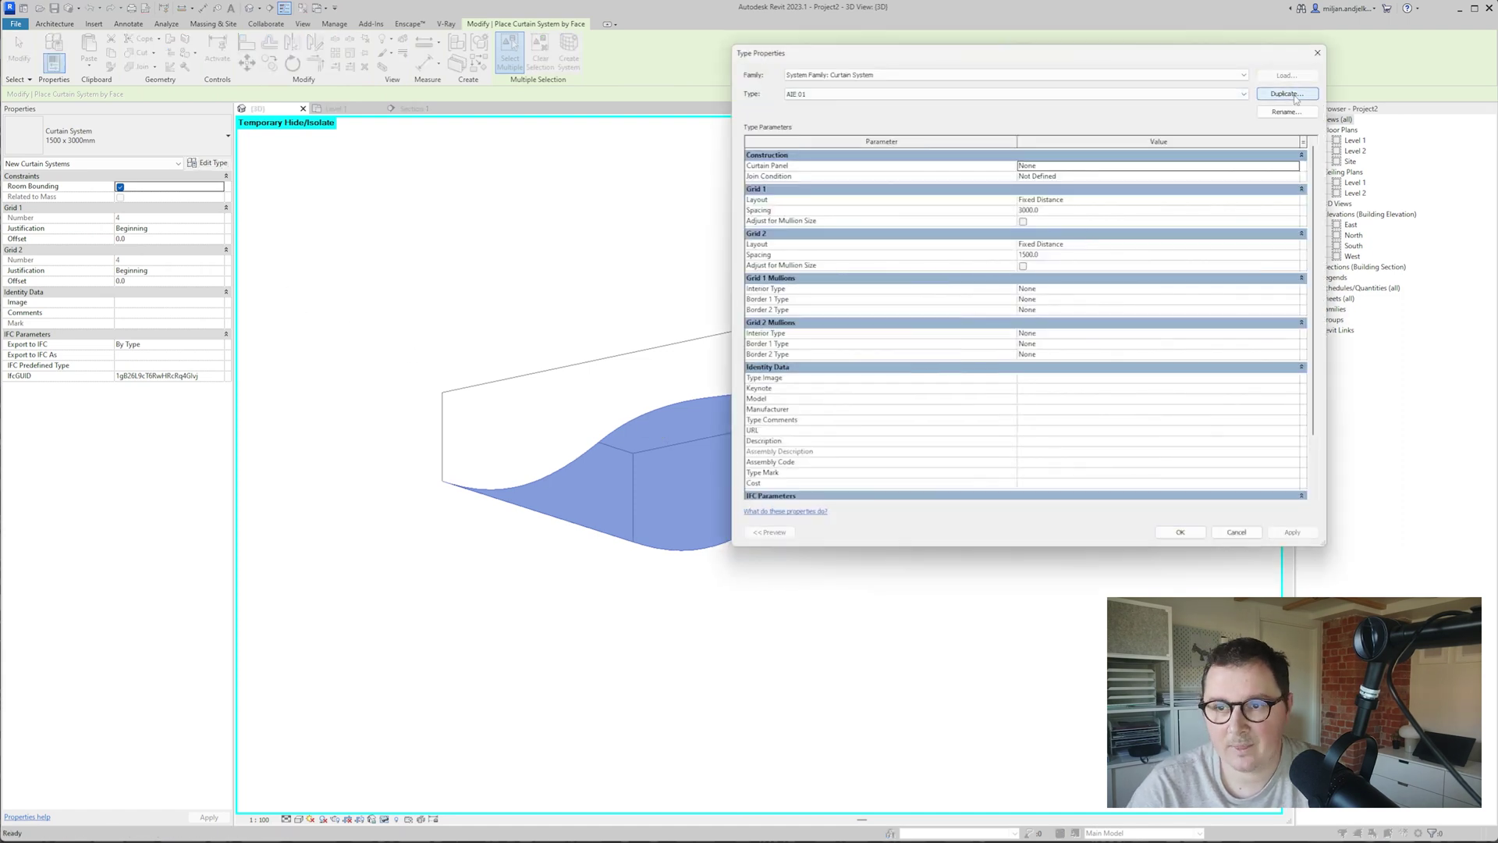
- Set the AIE 01 type's Grid 2 layout to None and Grid 1 to a fixed distance of 300
click(1287, 244)
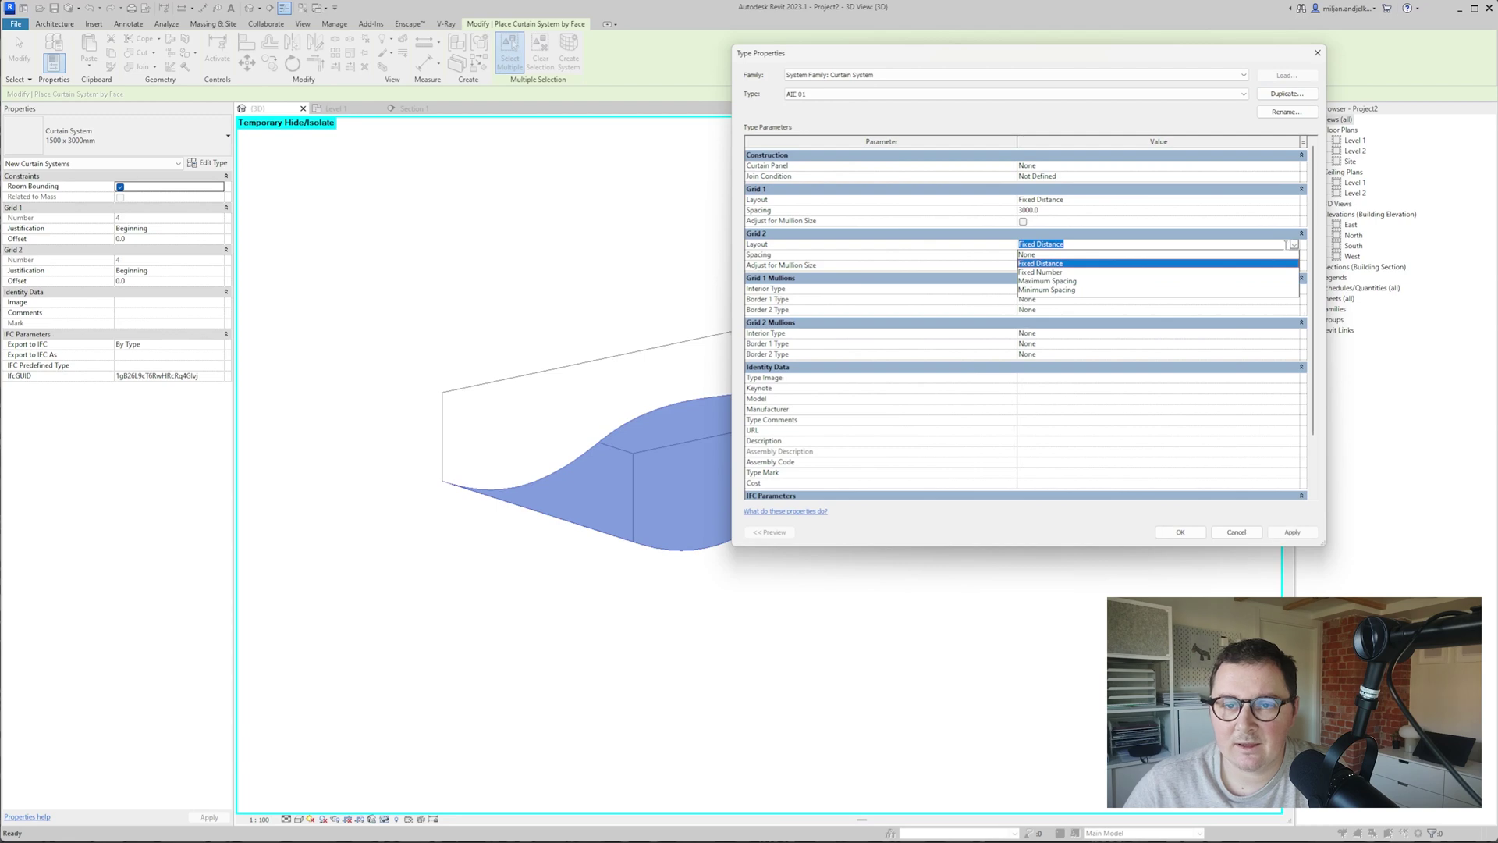
click(1030, 254)
click(1124, 211)
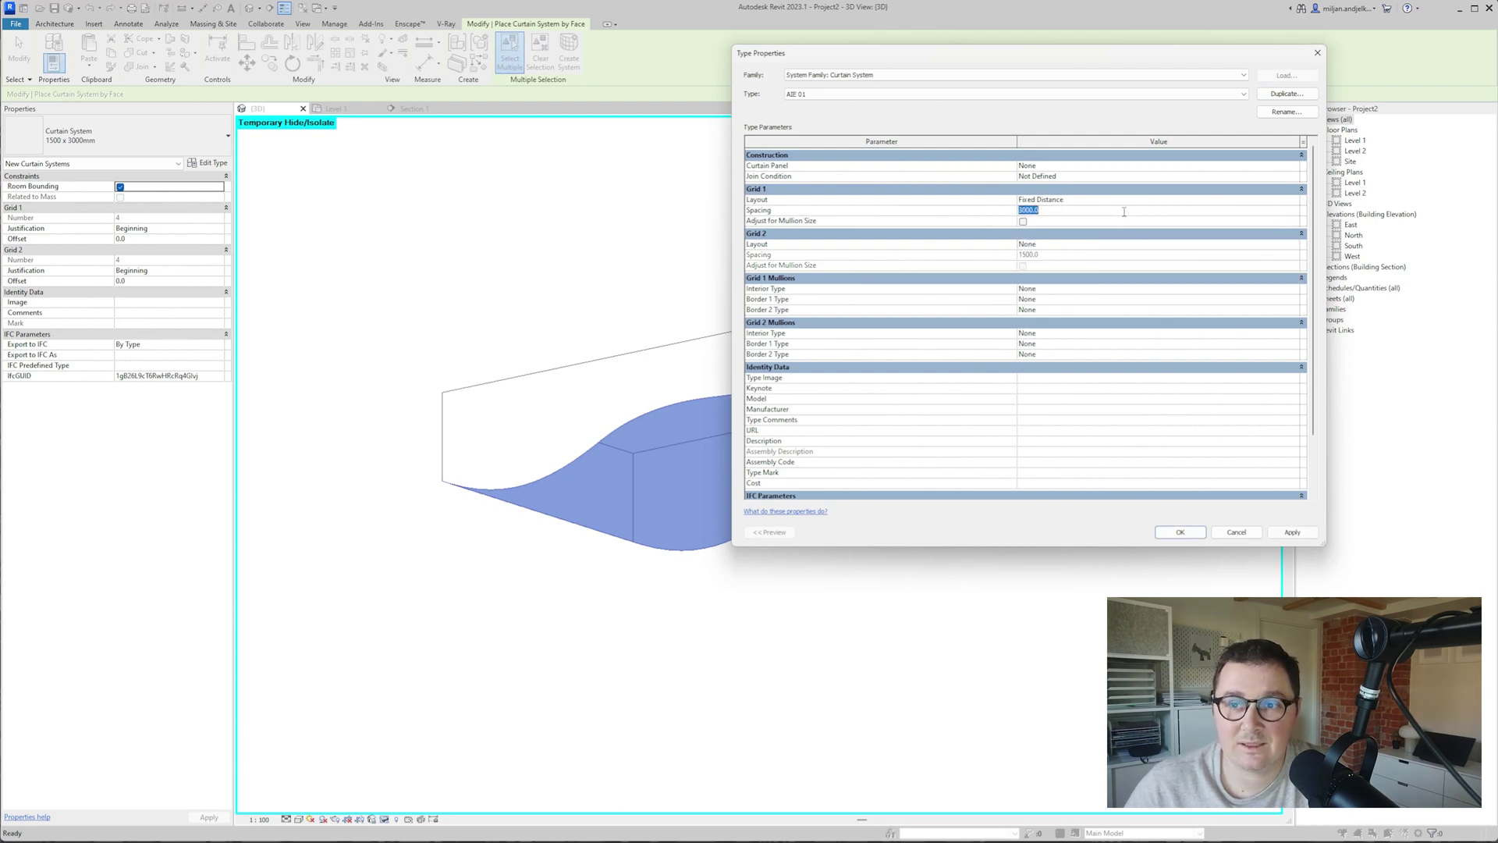
click(1292, 202)
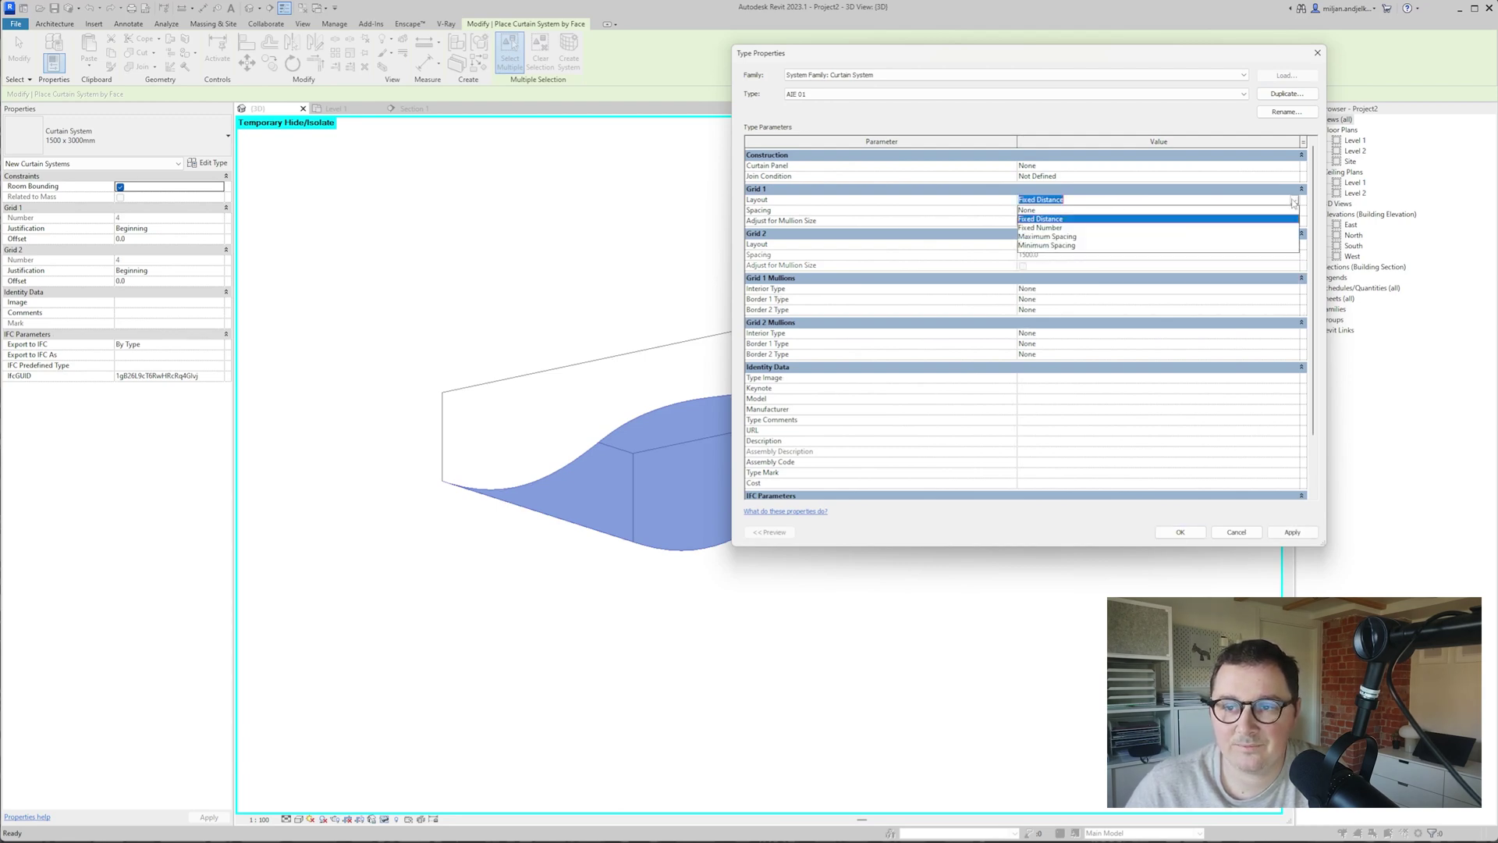
click(1108, 219)
- Set the Grid 1 interior mullion to Rectangular Mullion : 30mm Square and create the curtain system on the selected face
click(1108, 289)
click(1099, 335)
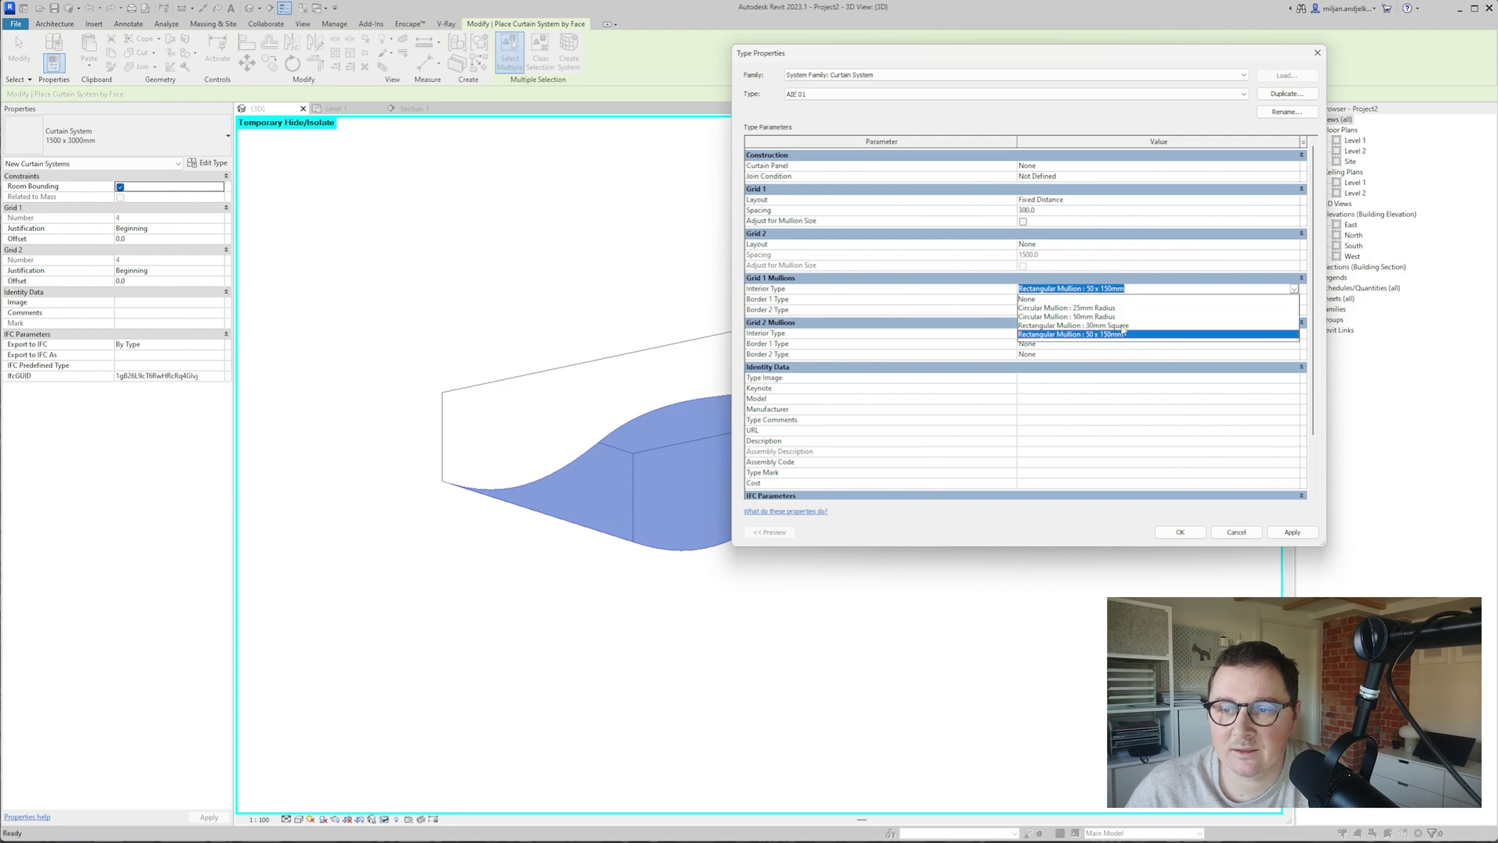
click(1122, 325)
click(1180, 531)
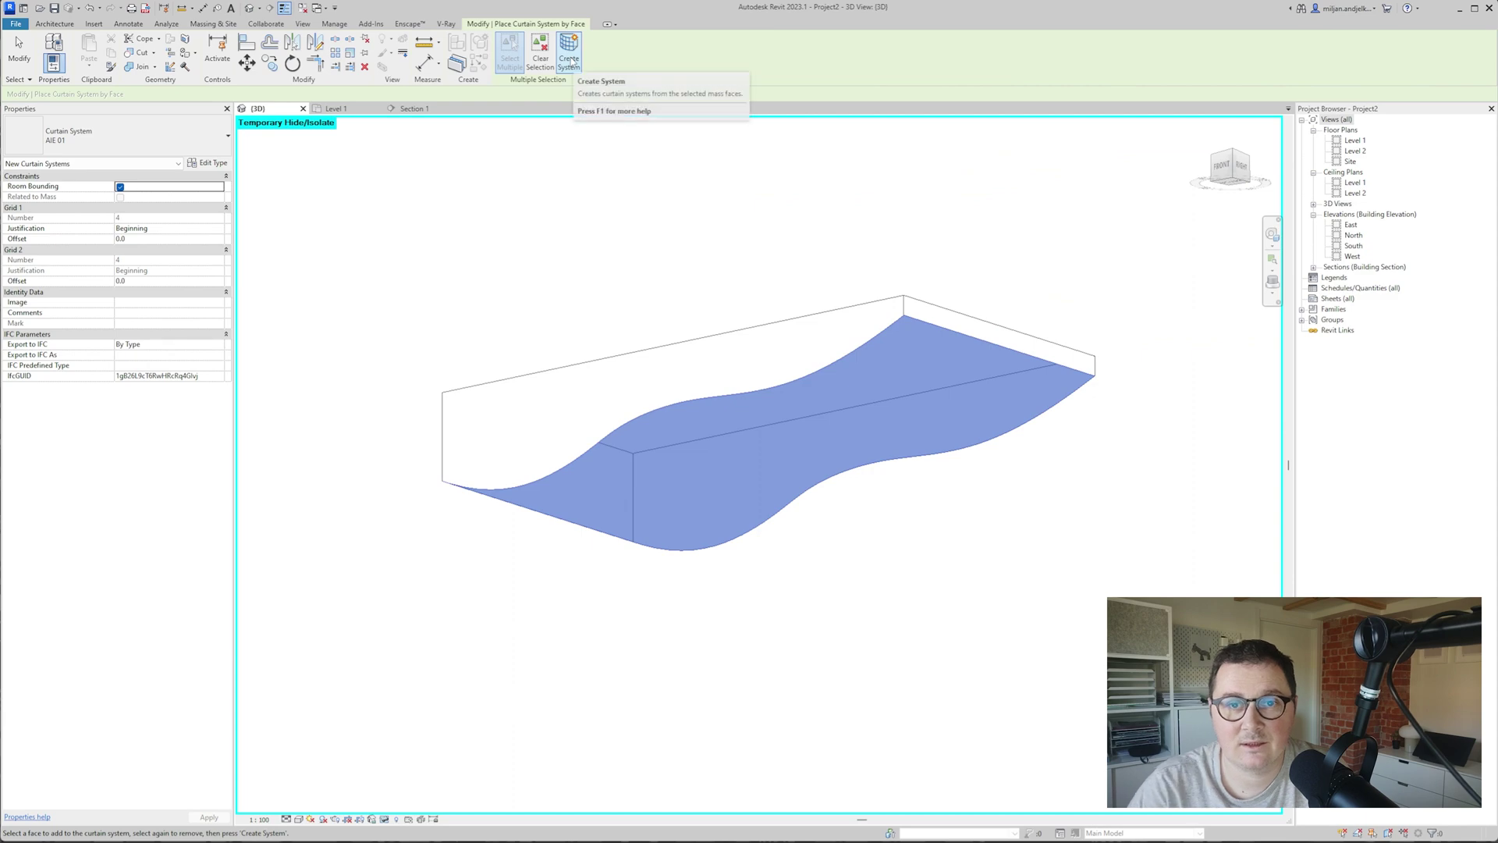
click(570, 61)
- Set the offset of the 30mm Square rectangular mullion type to 15
scroll(739, 386, up, 2)
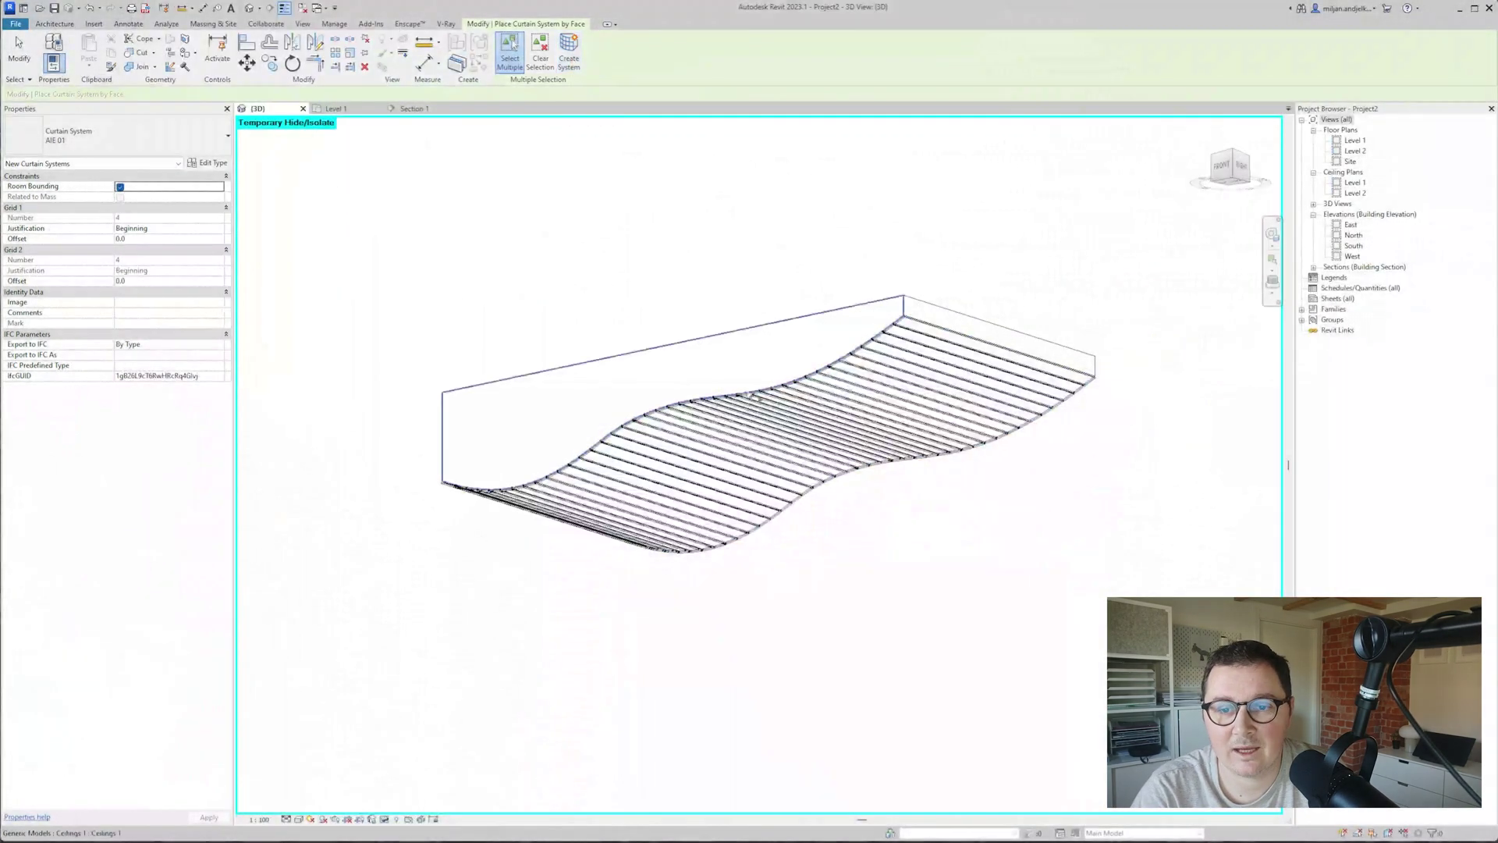
scroll(739, 385, up, 1)
scroll(739, 386, up, 5)
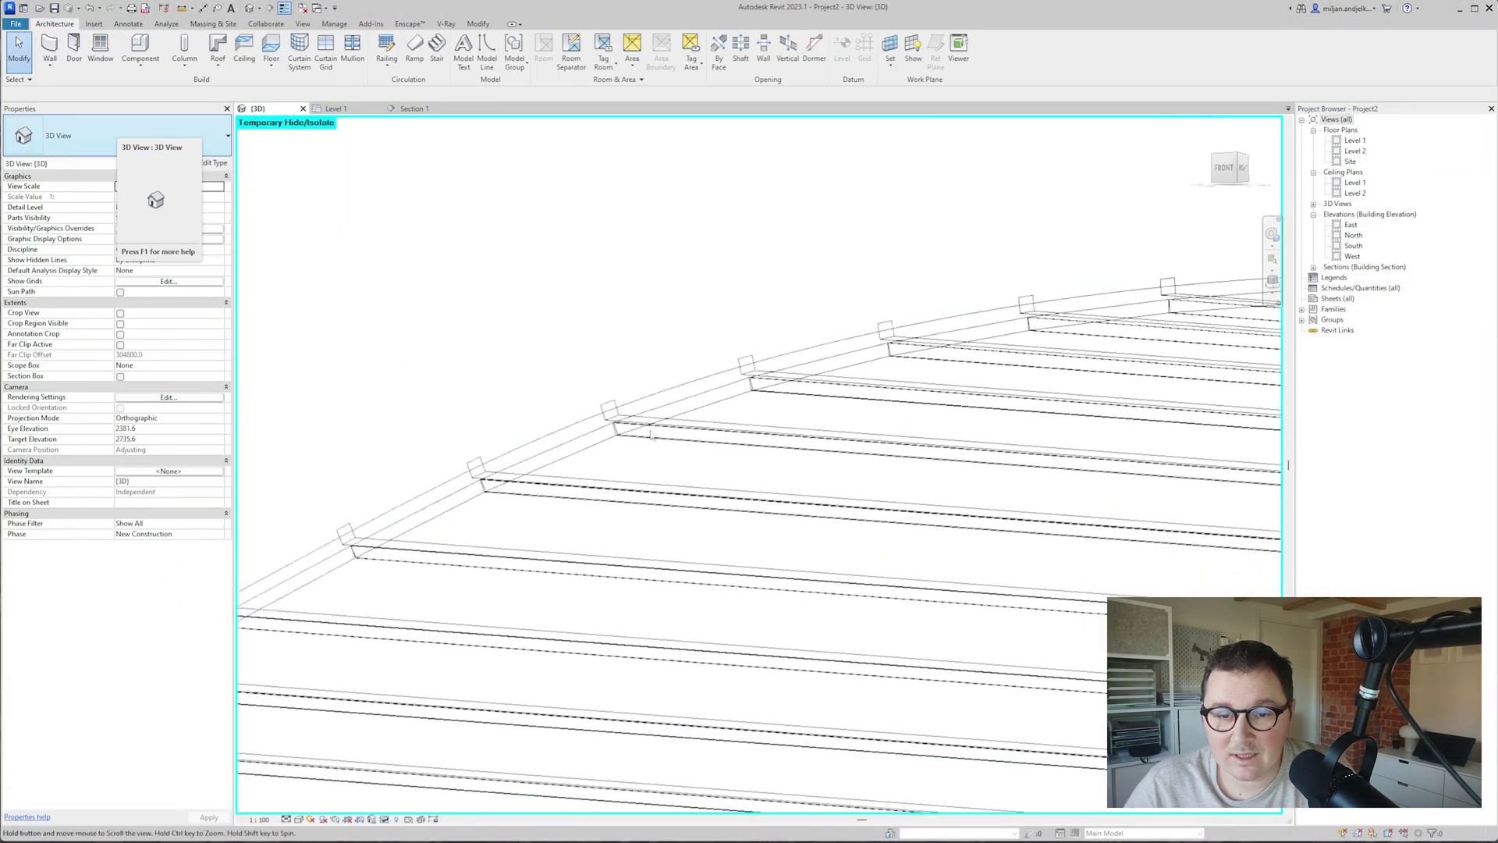
scroll(605, 394, up, 2)
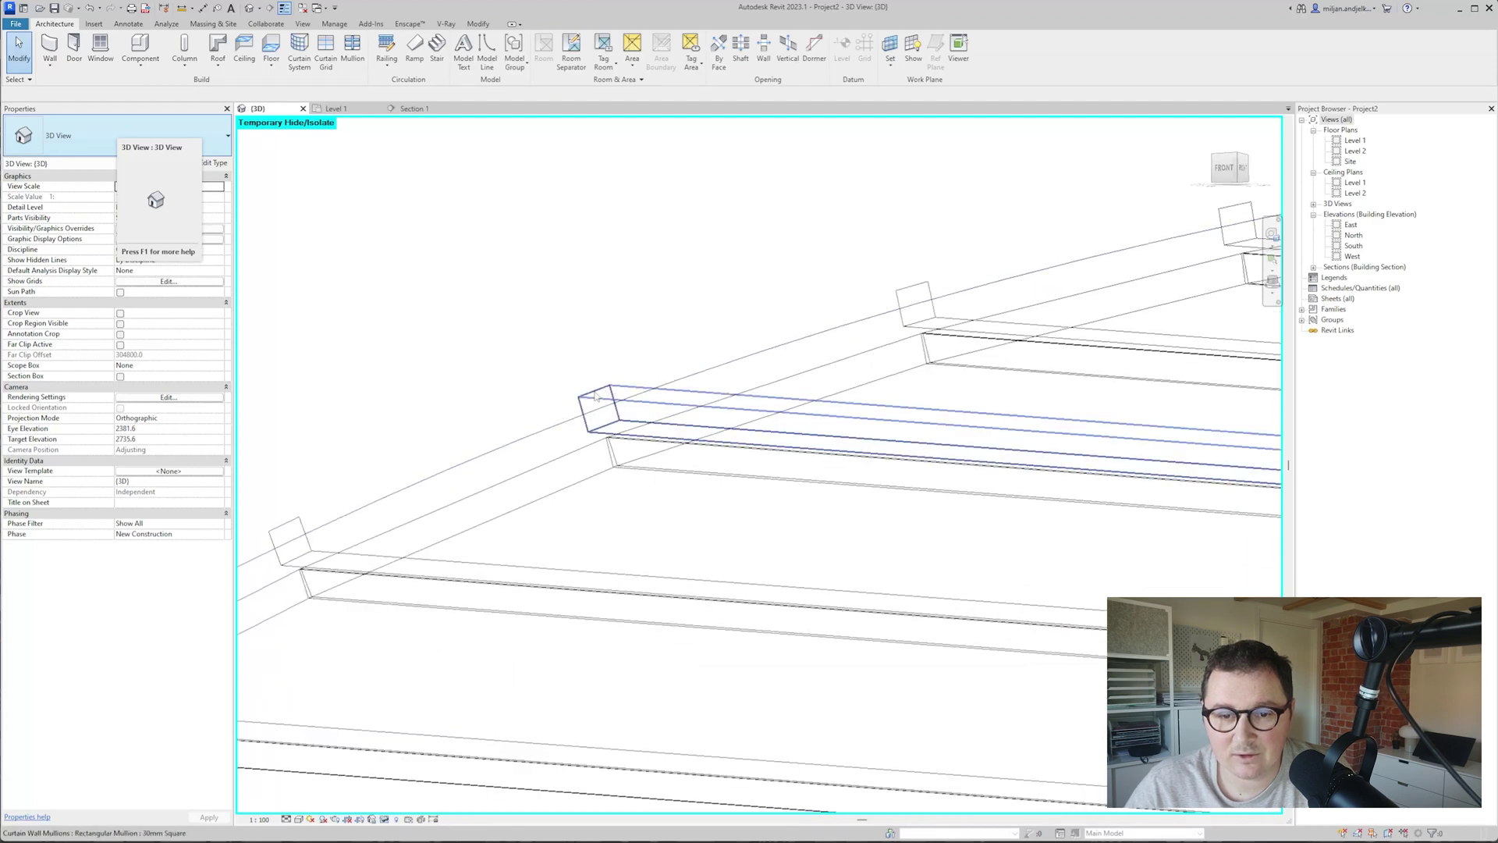
click(601, 404)
scroll(601, 404, down, 3)
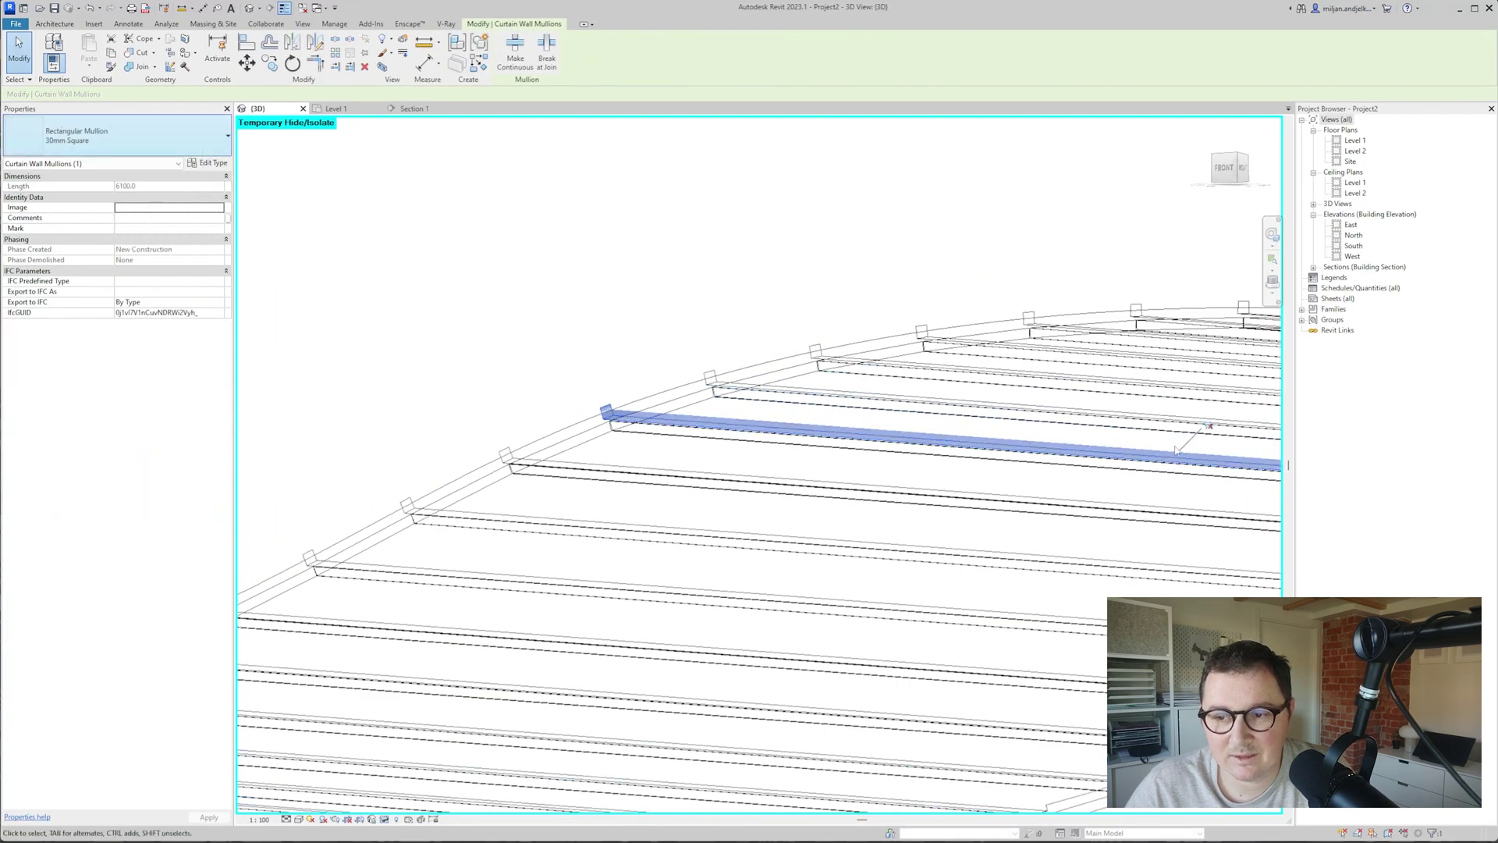
click(211, 163)
click(1044, 178)
text(15.0)
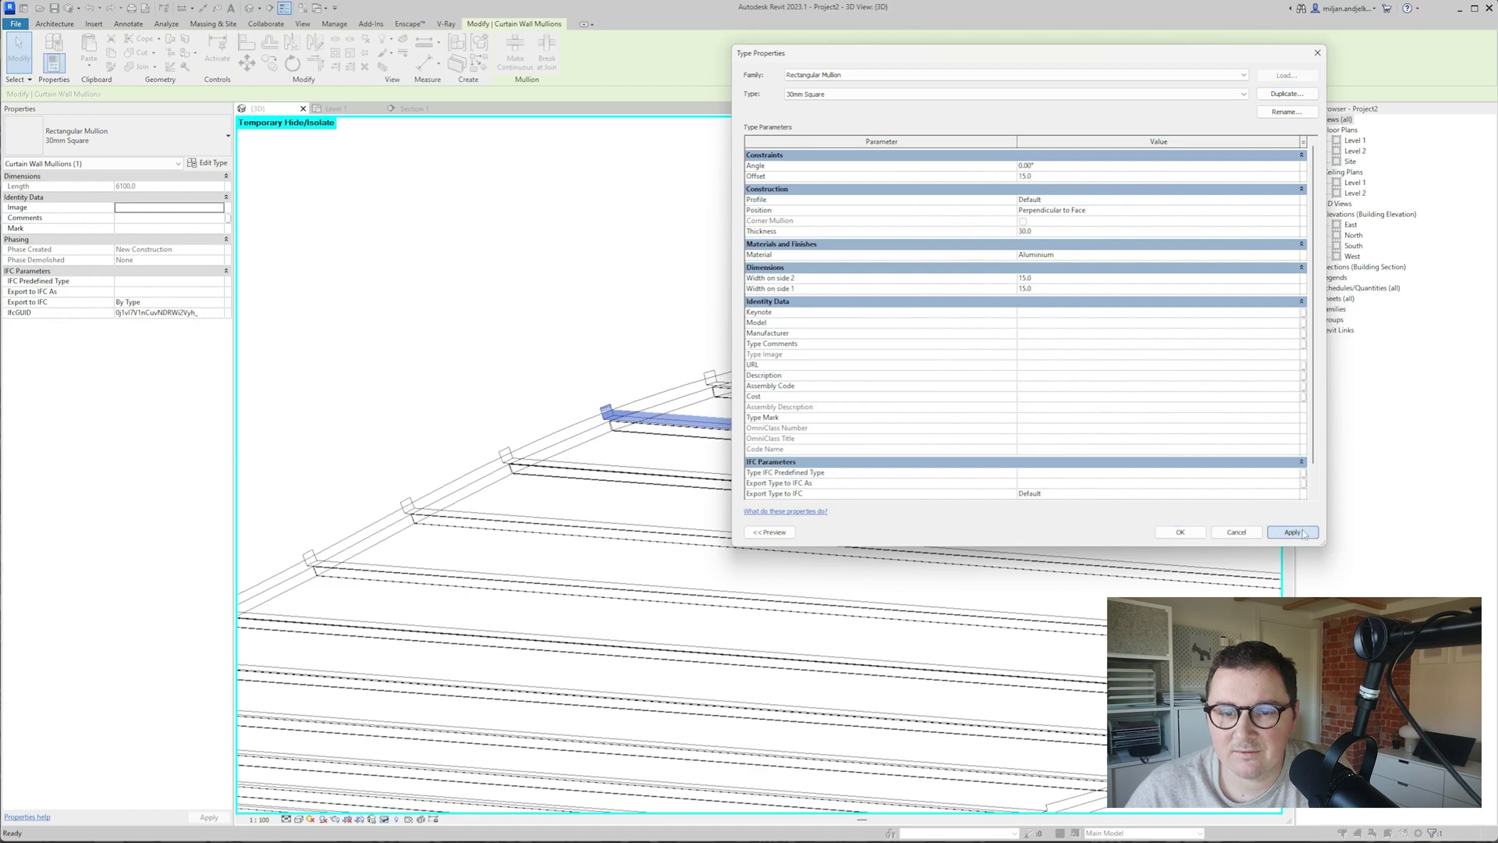
click(1302, 535)
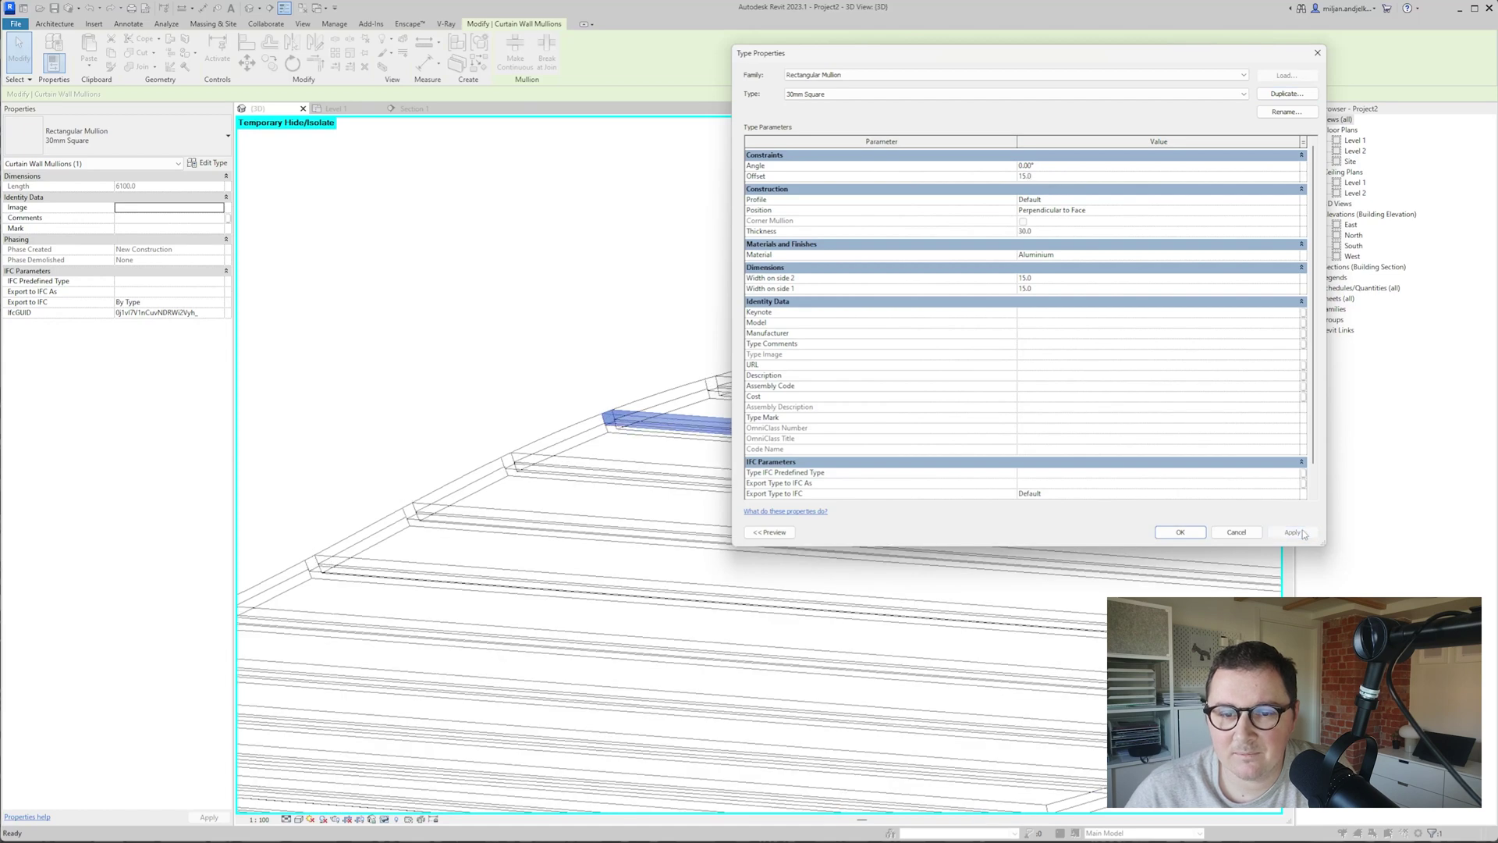
click(1182, 533)
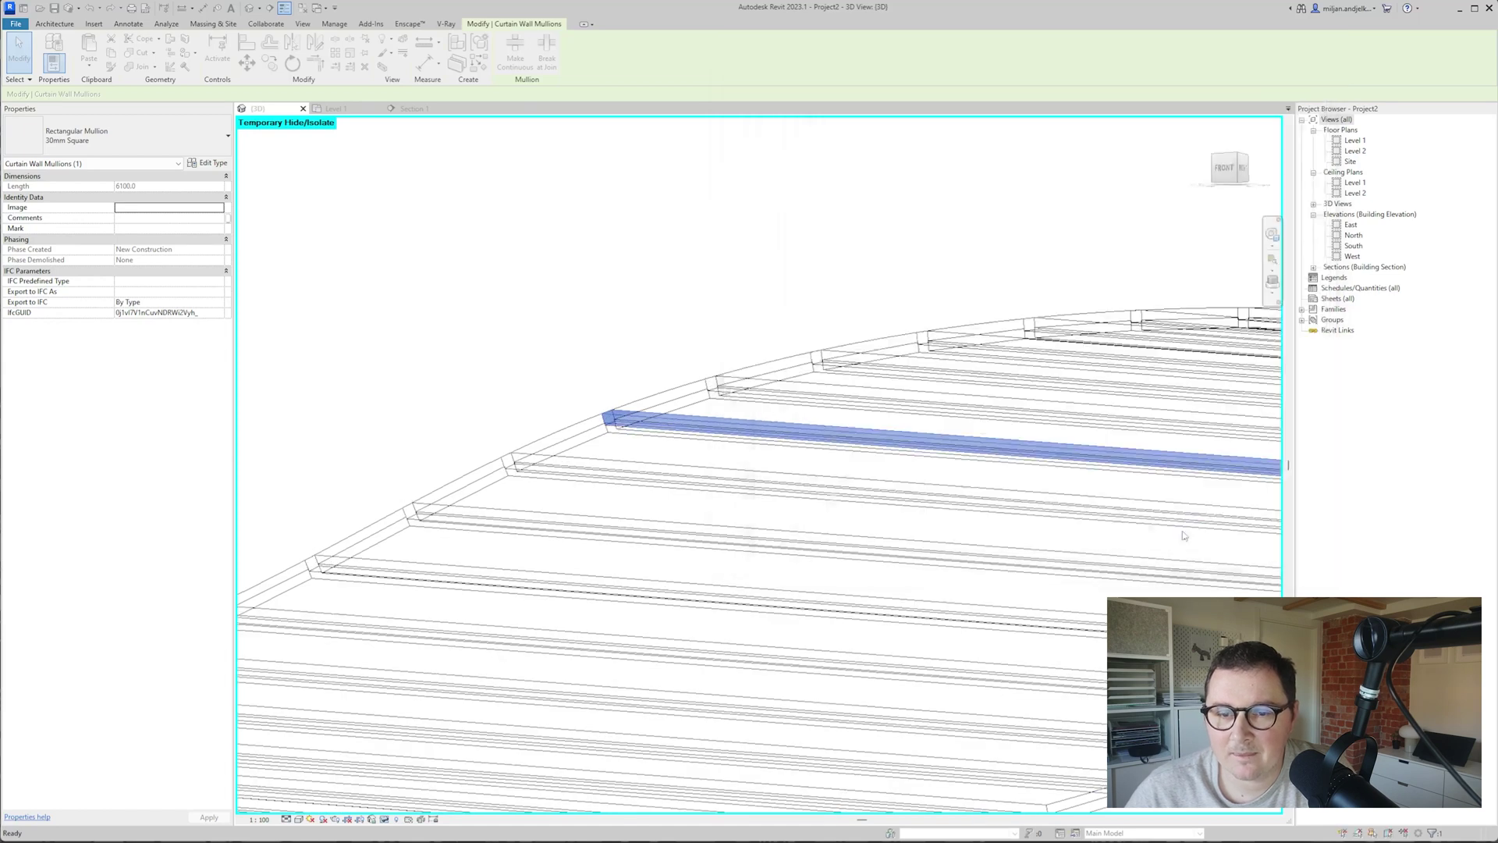
- Set the AIE 01 curtain system's curtain panel to Empty System Panel : Empty
click(447, 360)
click(544, 438)
click(211, 165)
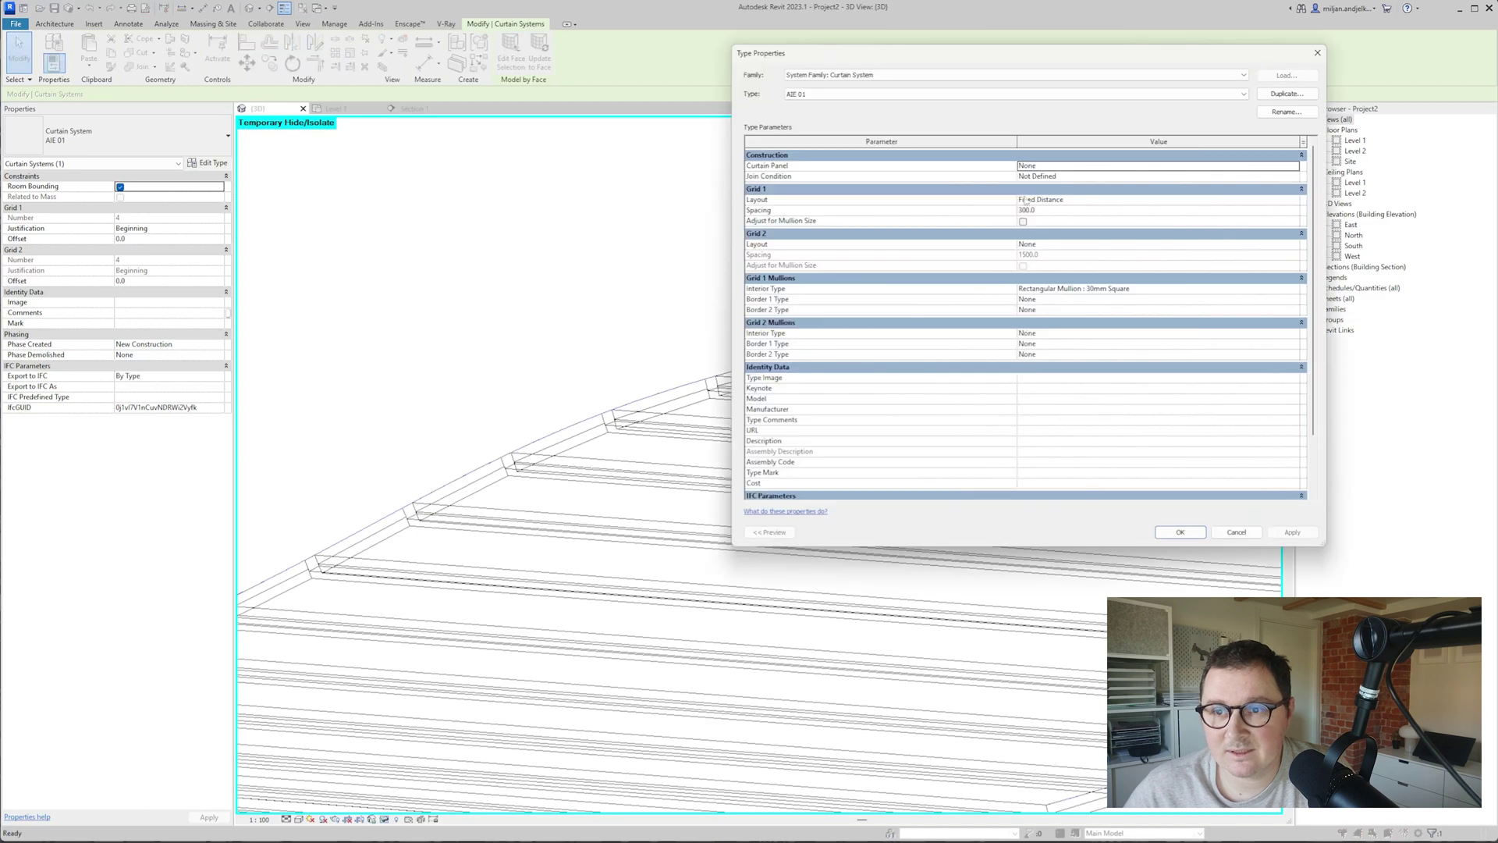
click(1293, 168)
click(1094, 194)
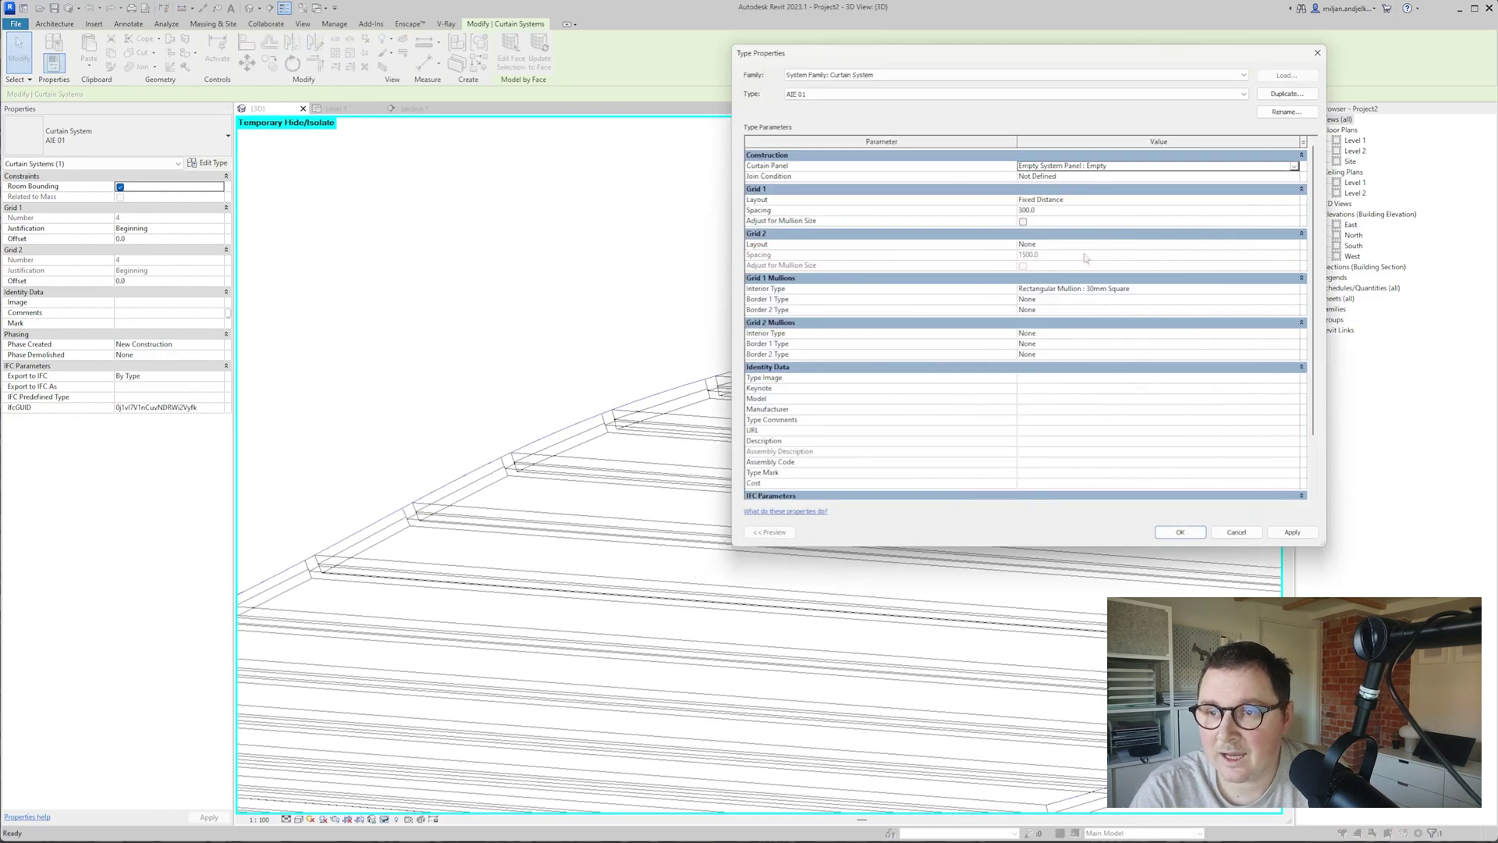
click(1176, 534)
key(Escape)
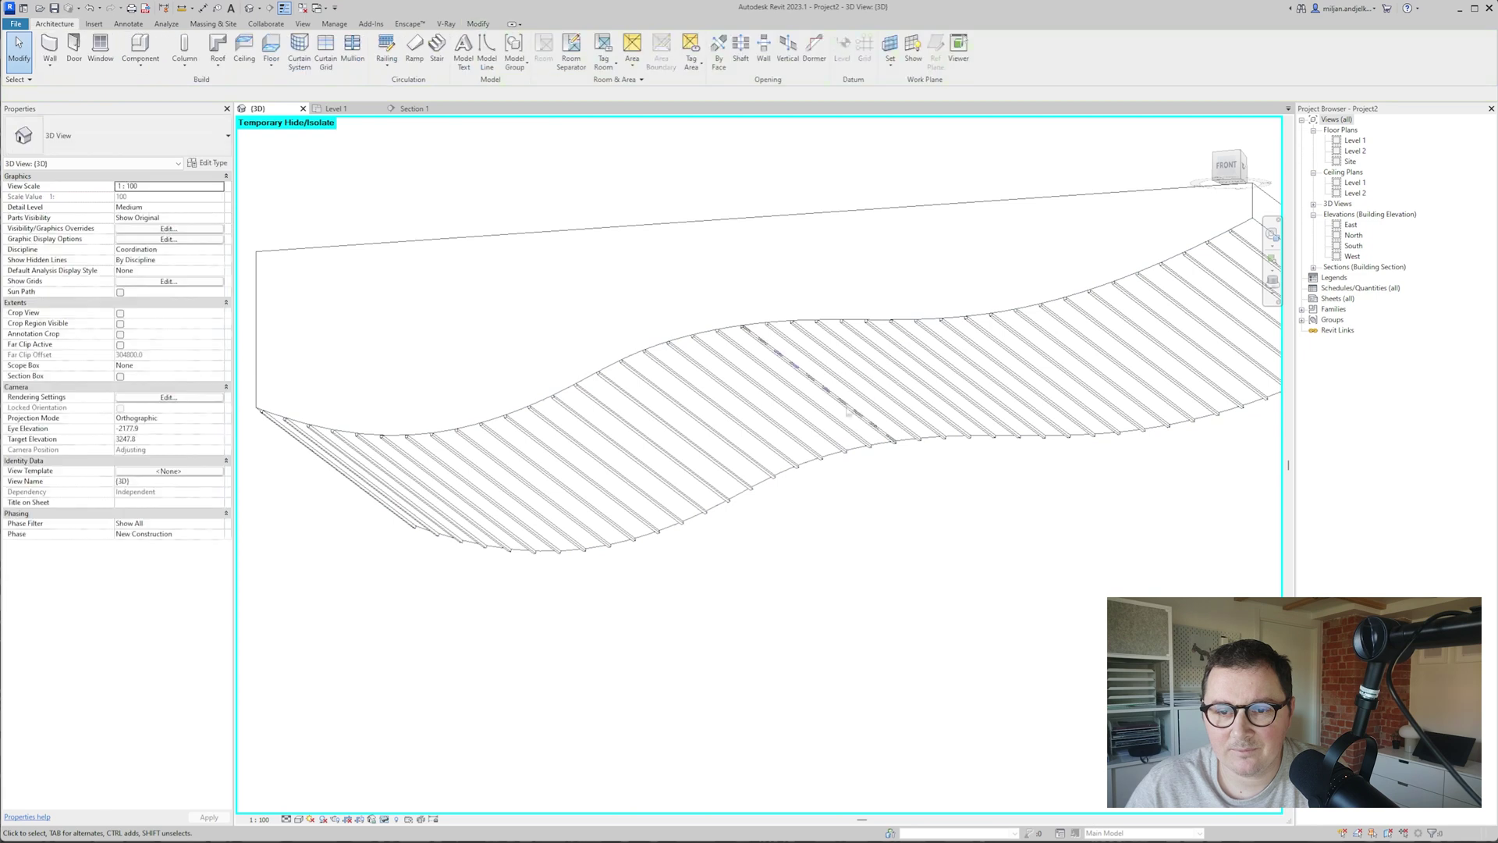
- Reduce the AIE 01 curtain system's Grid 1 spacing so the slats sit much closer together
click(784, 324)
shift+middle_drag(886, 465, 843, 499)
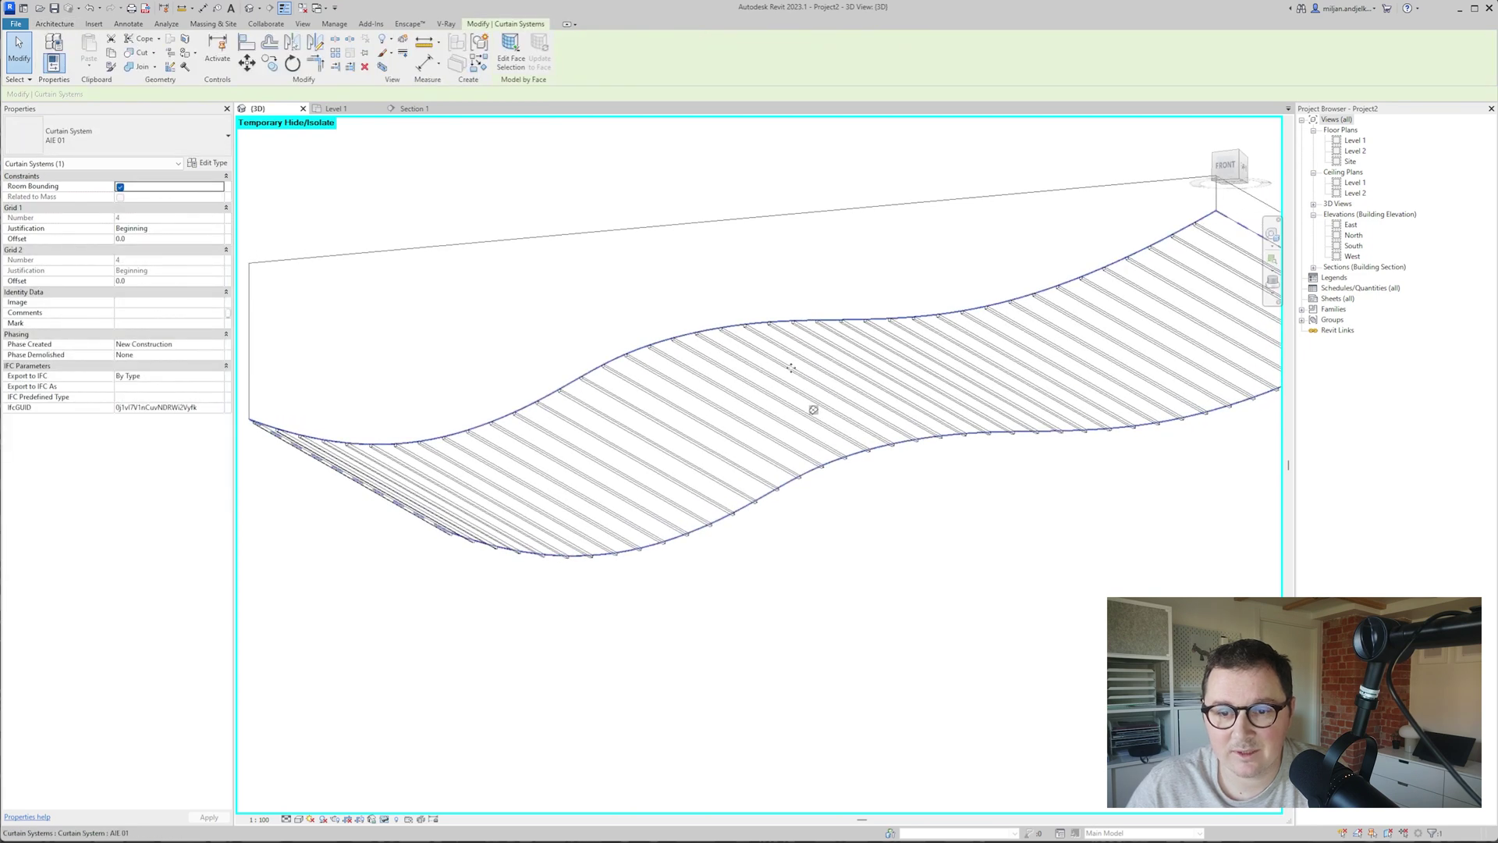
click(211, 164)
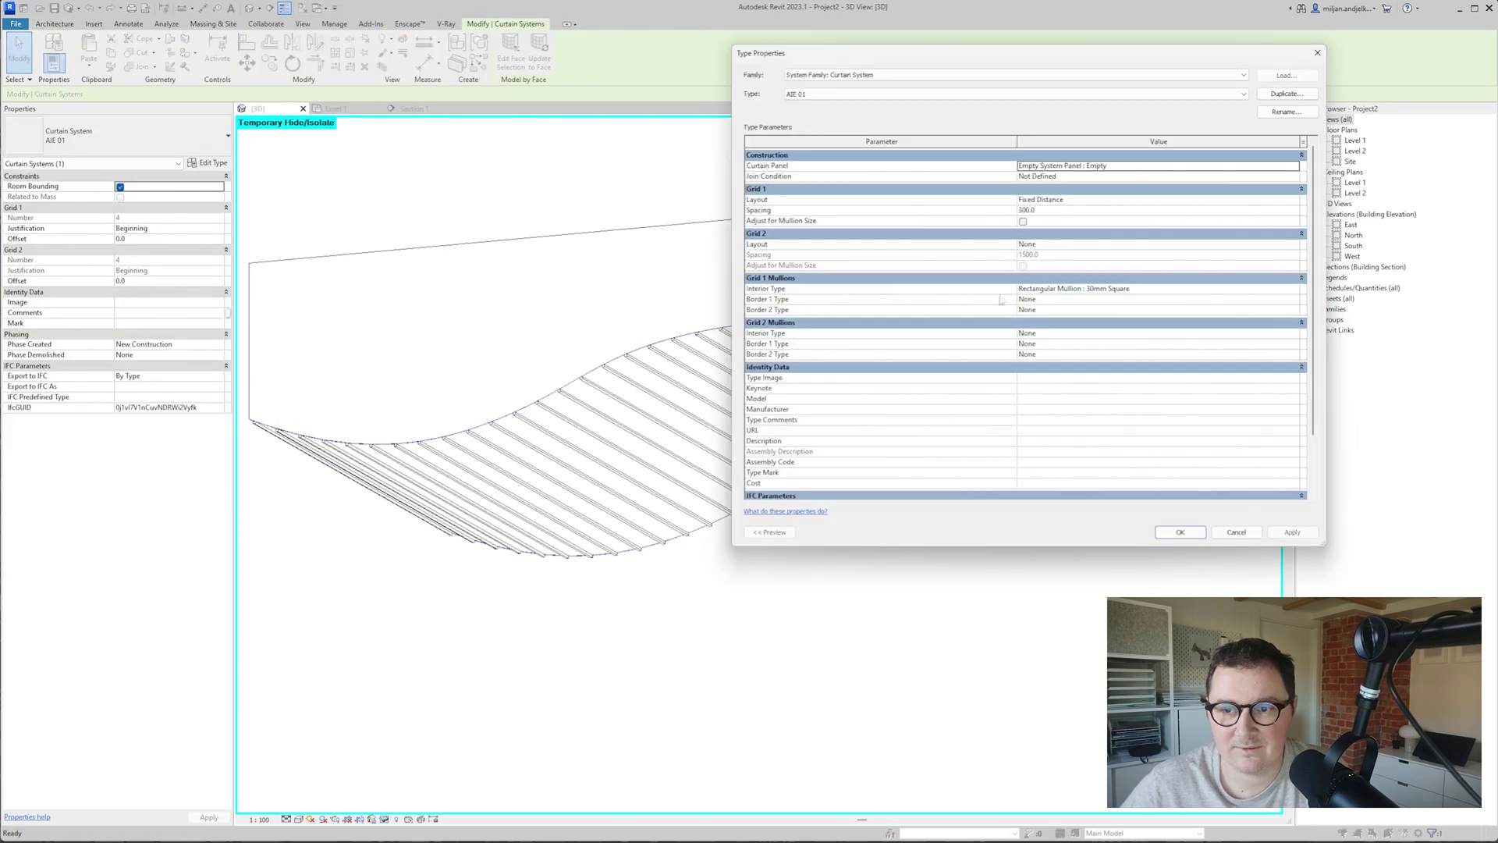
click(1044, 210)
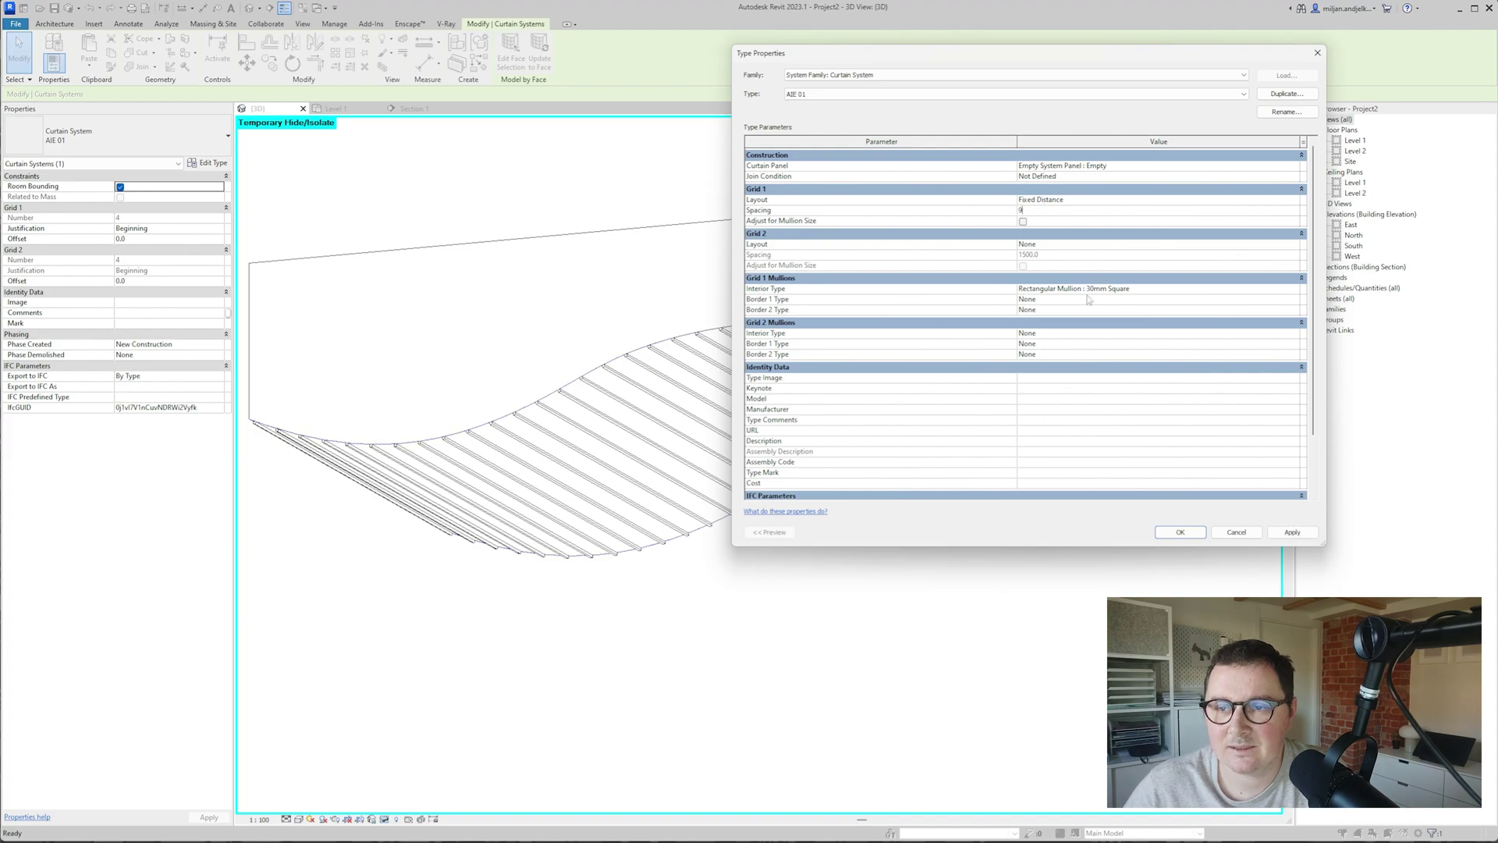
click(1291, 532)
scroll(687, 359, up, 6)
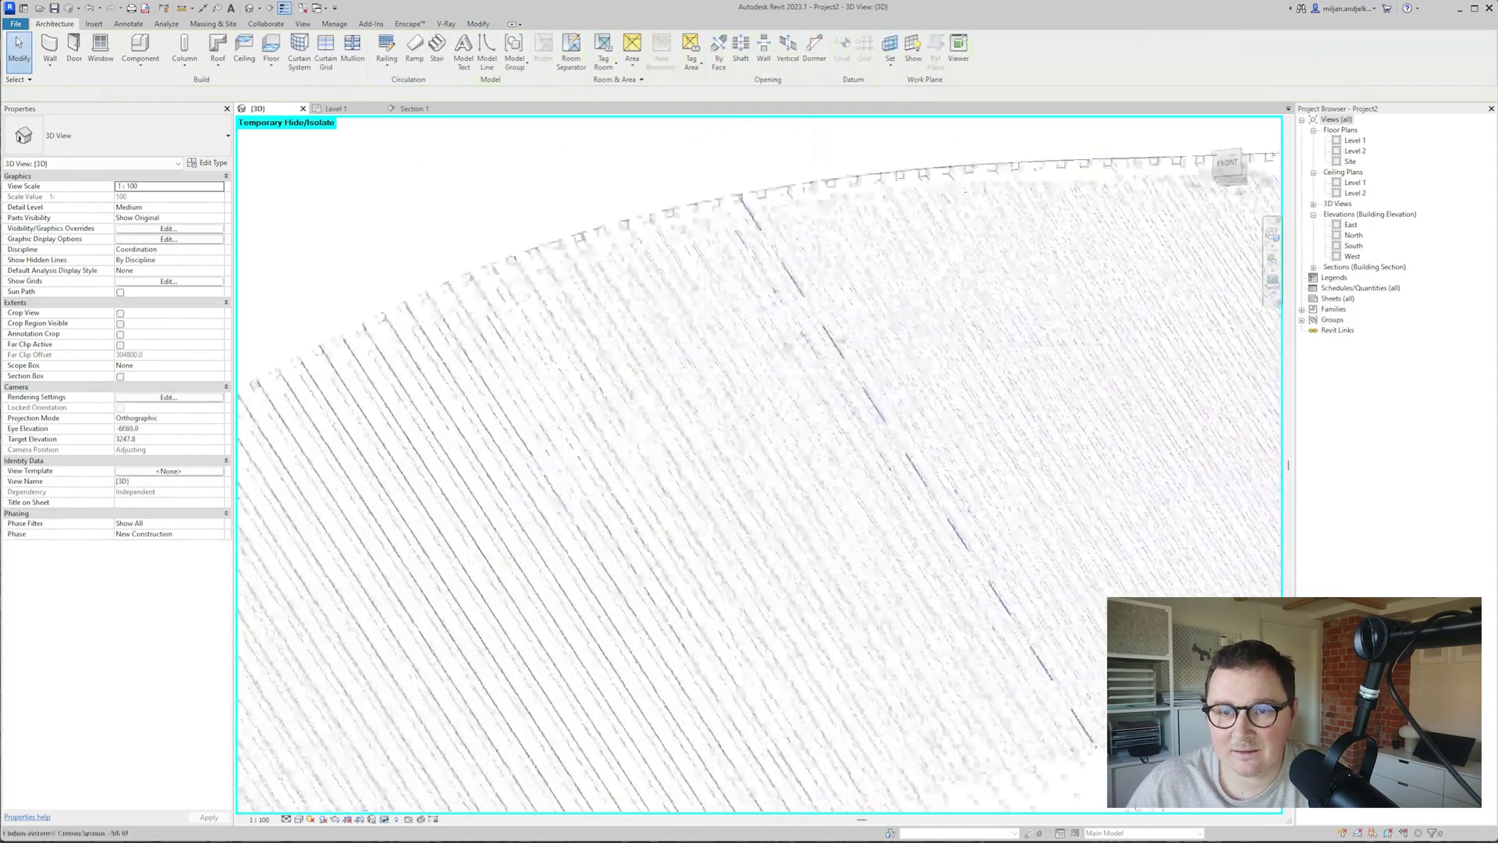
scroll(687, 359, down, 5)
shift+middle_drag(702, 406, 771, 454)
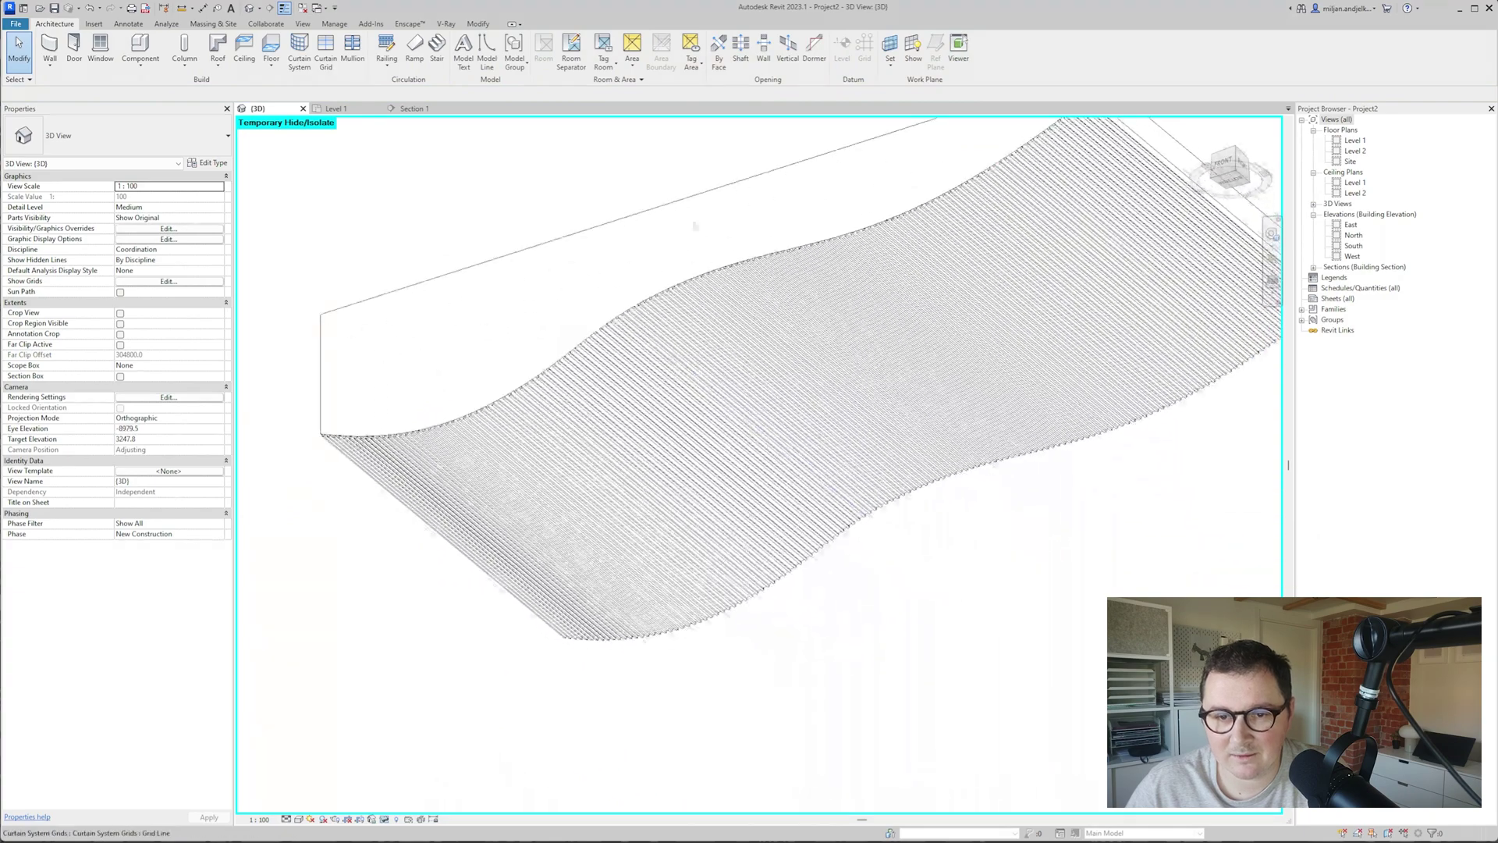
- Set the material of the 30mm Square rectangular mullion type to Sash, using one of the ceiling slats
scroll(691, 238, up, 5)
scroll(706, 365, up, 1)
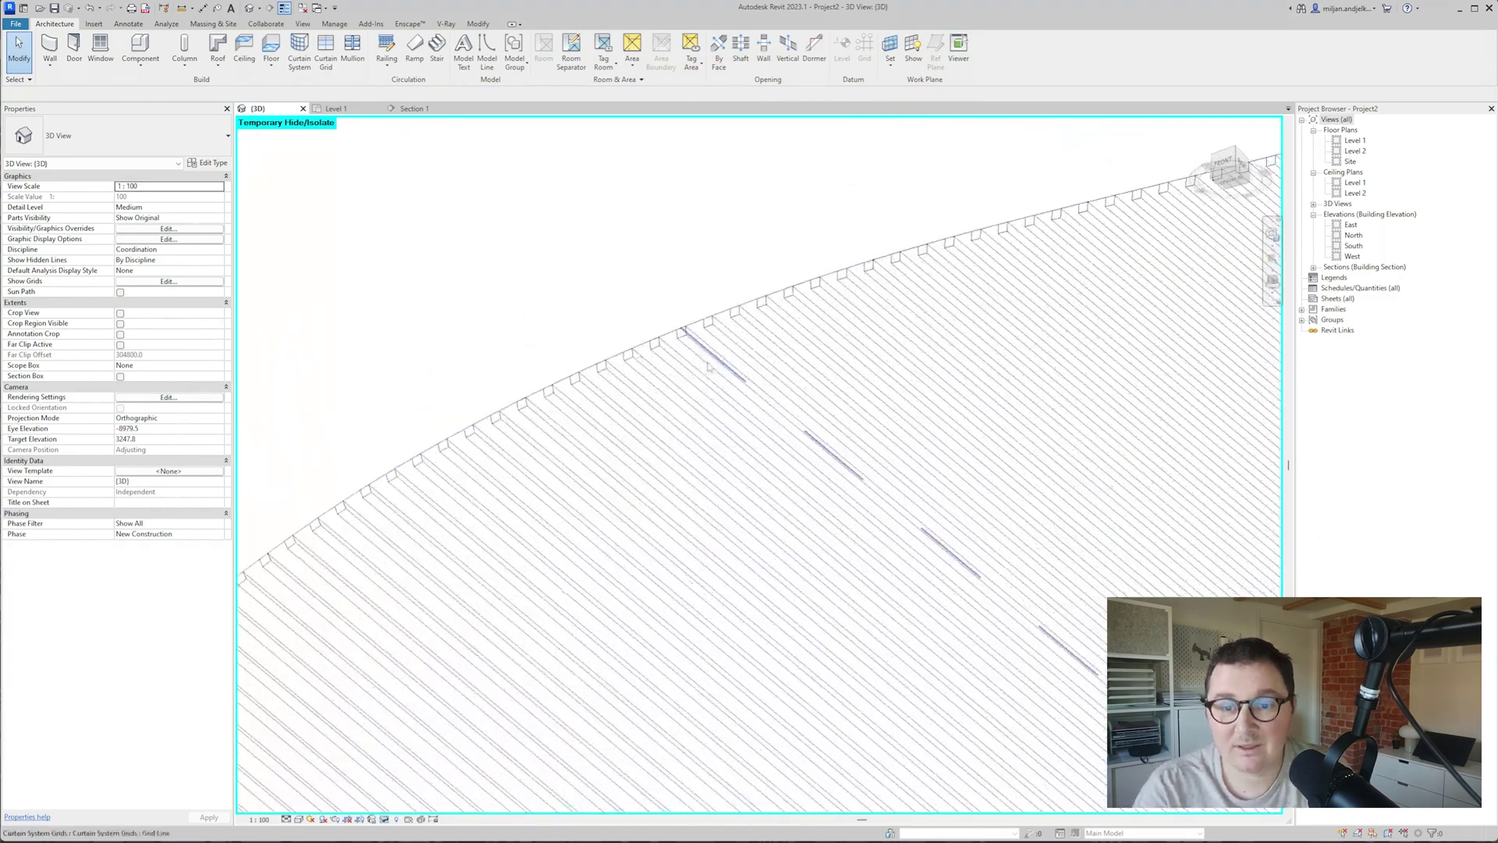
key(Tab)
click(705, 365)
scroll(1039, 629, down, 1)
middle_drag(1115, 704, 1025, 576)
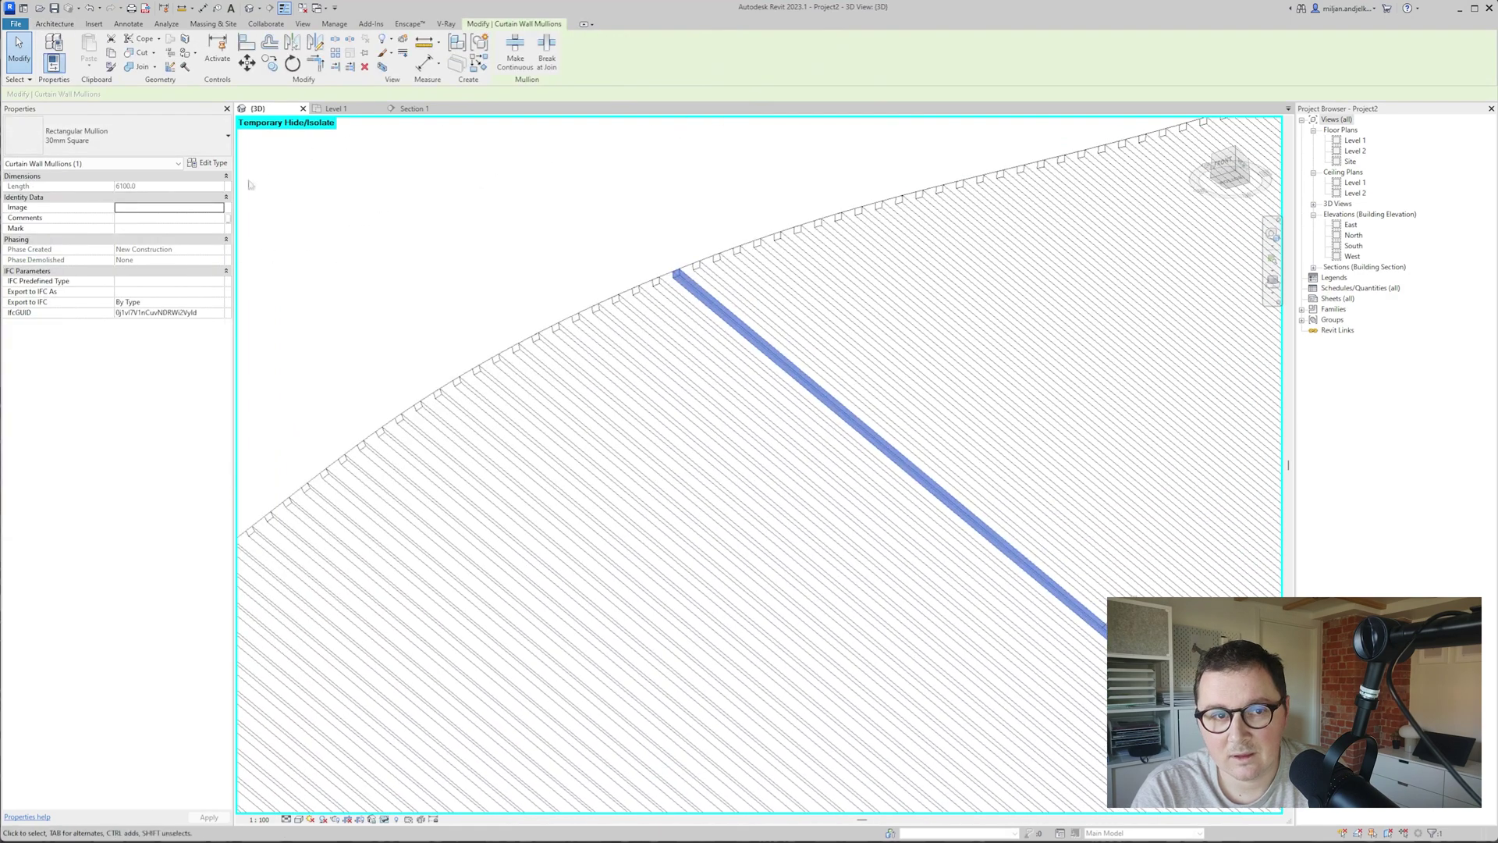
click(219, 165)
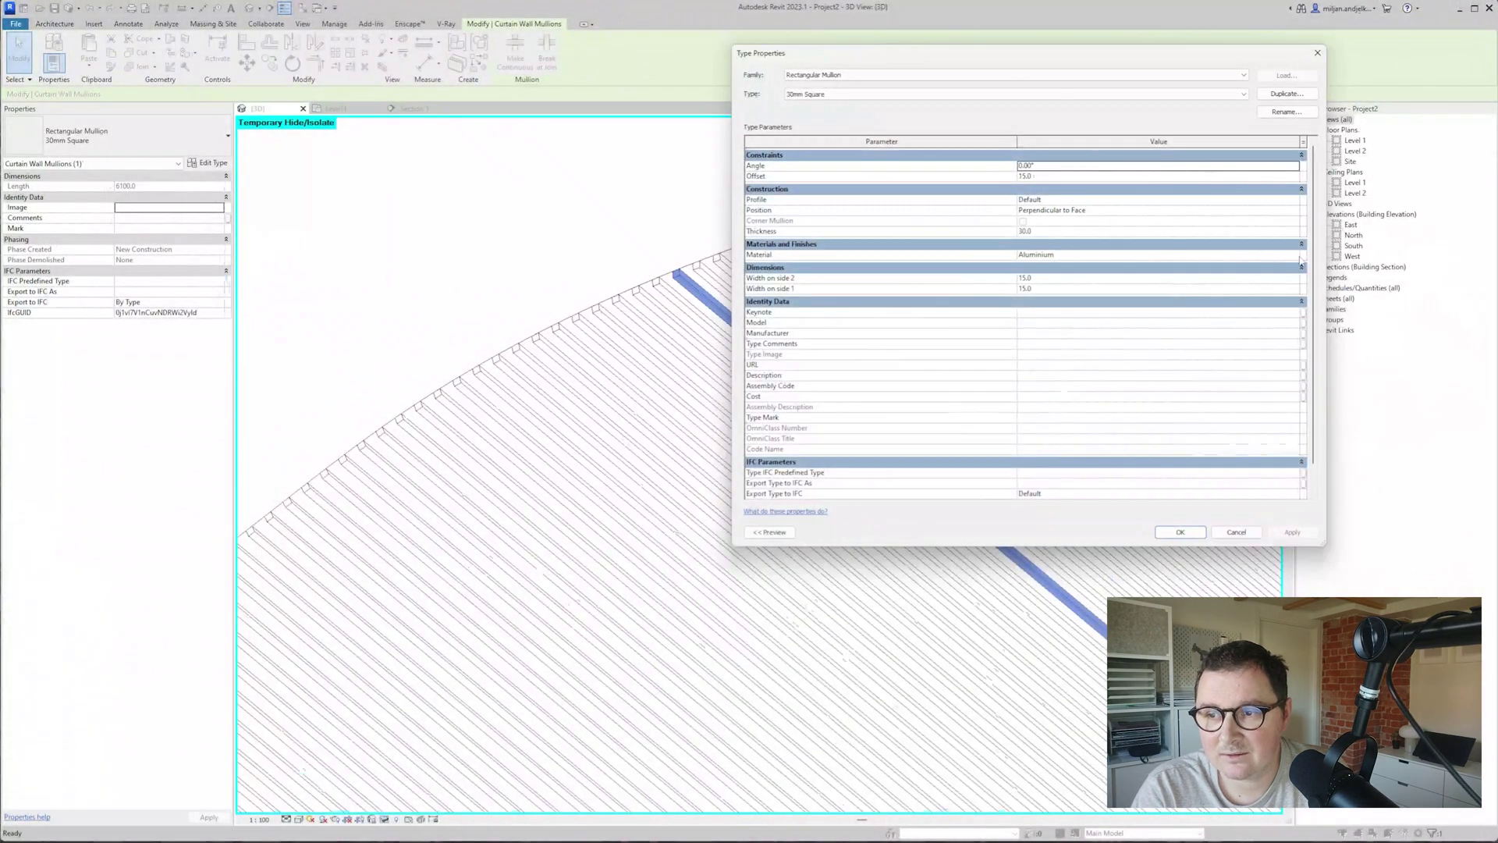
click(1057, 256)
click(1297, 256)
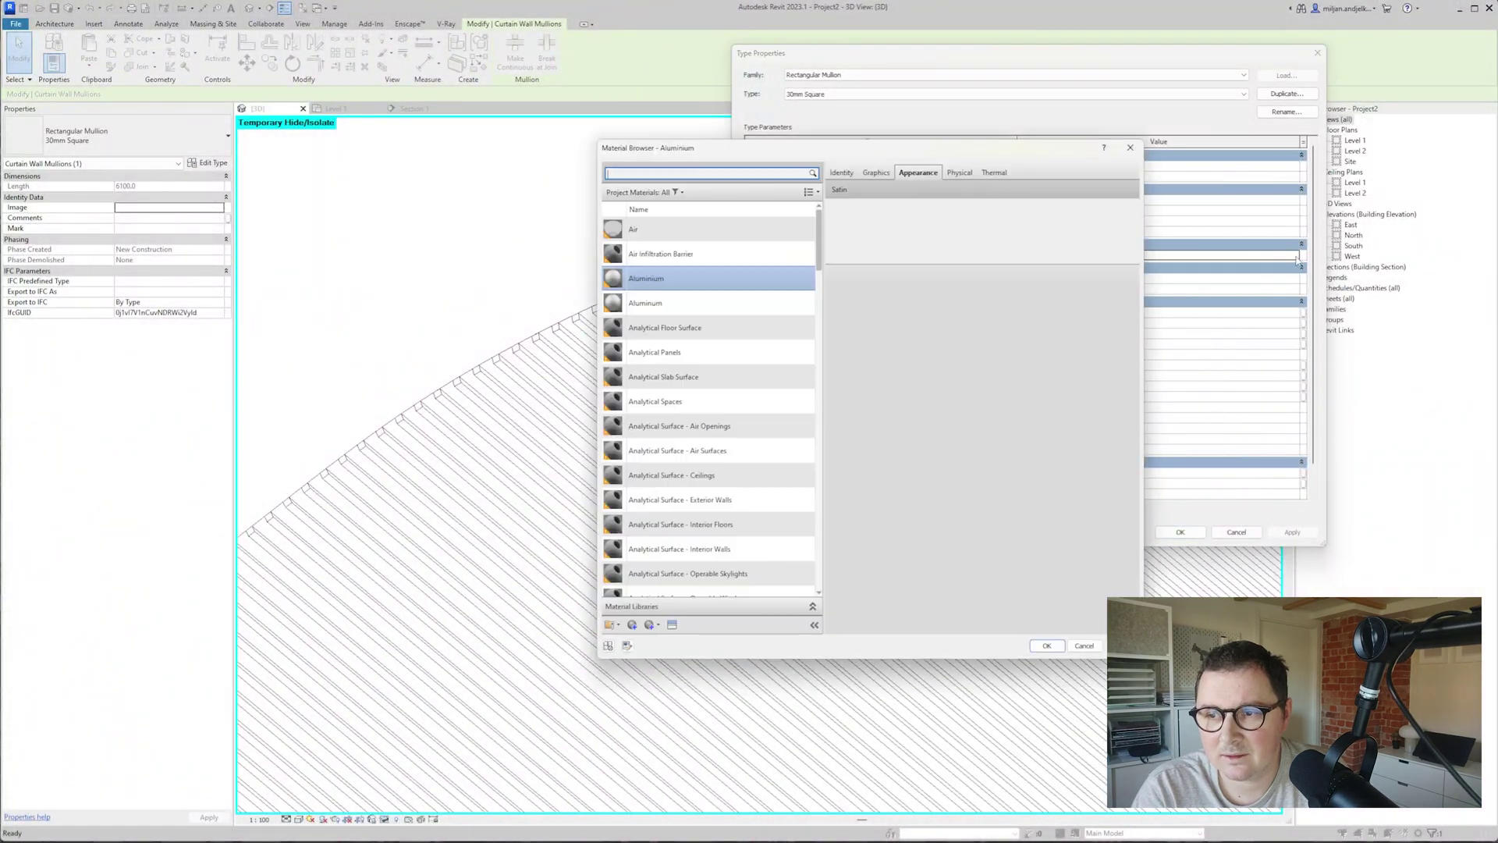
scroll(702, 429, down, 15)
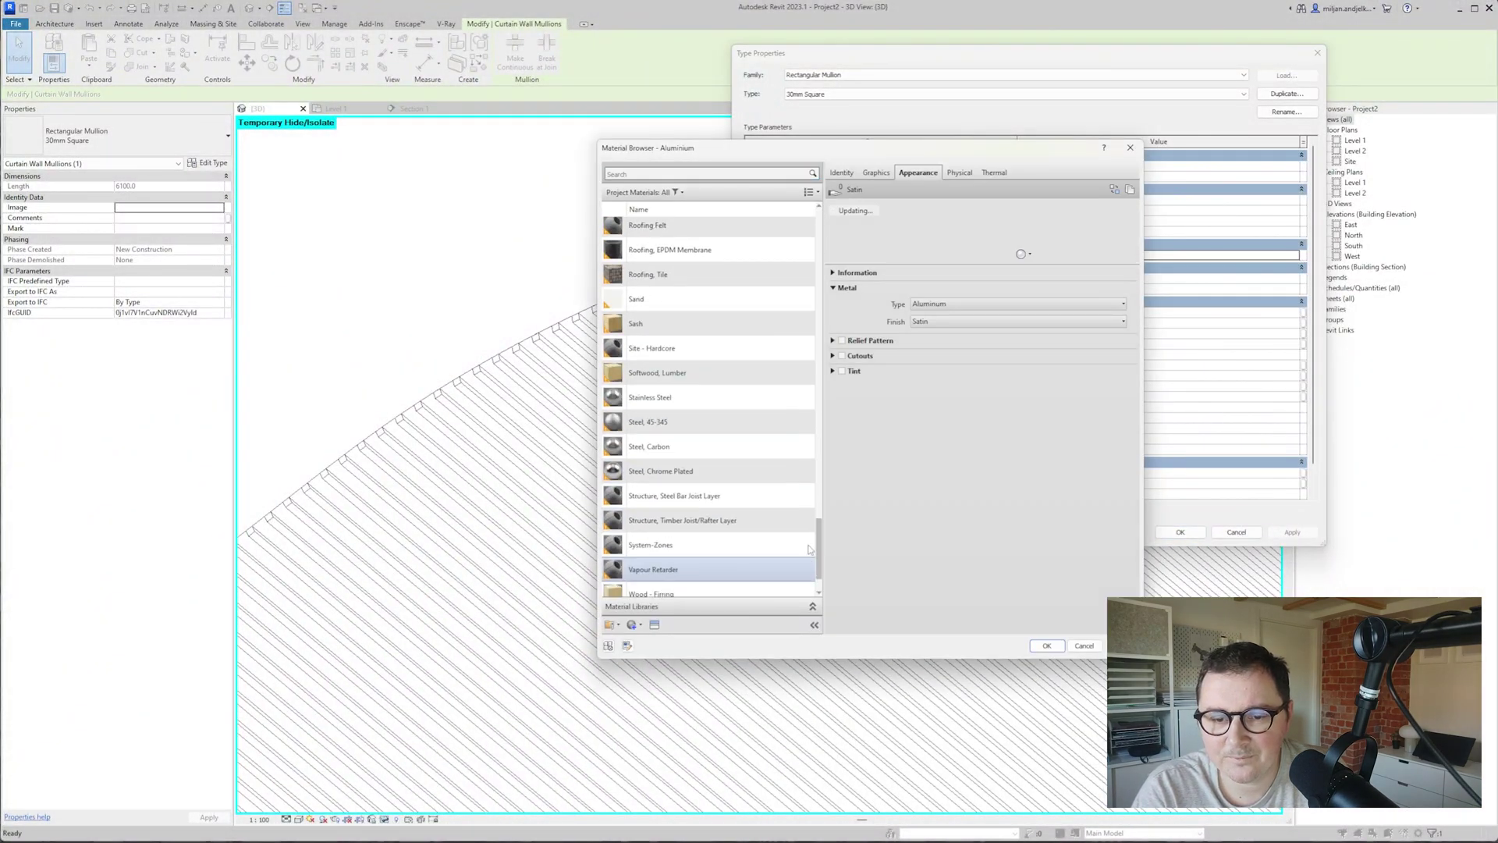
click(656, 536)
click(1047, 645)
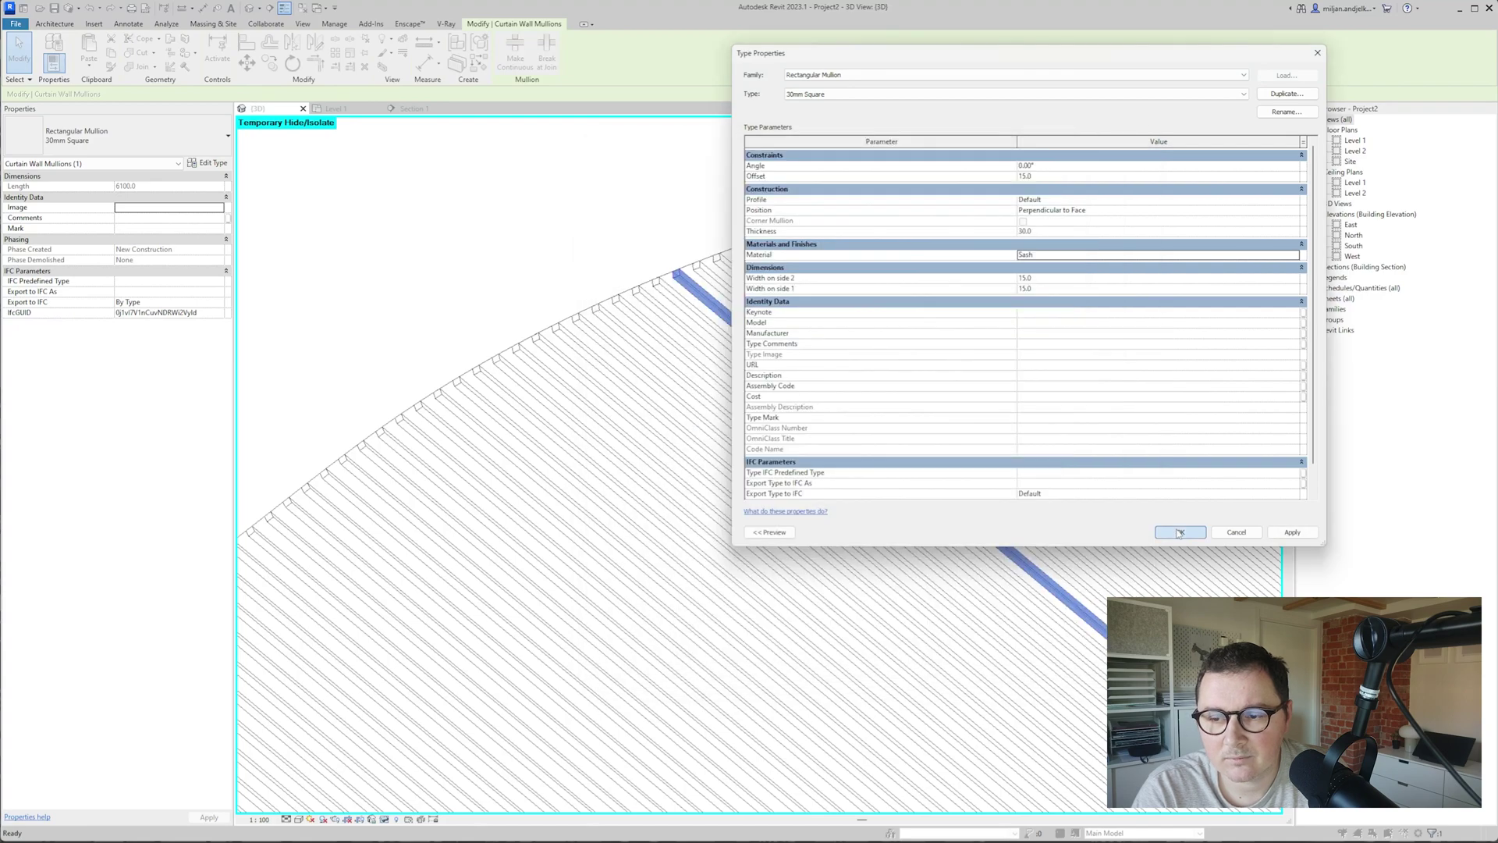
click(1181, 533)
- Switch the 3D view to the Realistic visual style to show the slats with their material
click(299, 820)
click(328, 801)
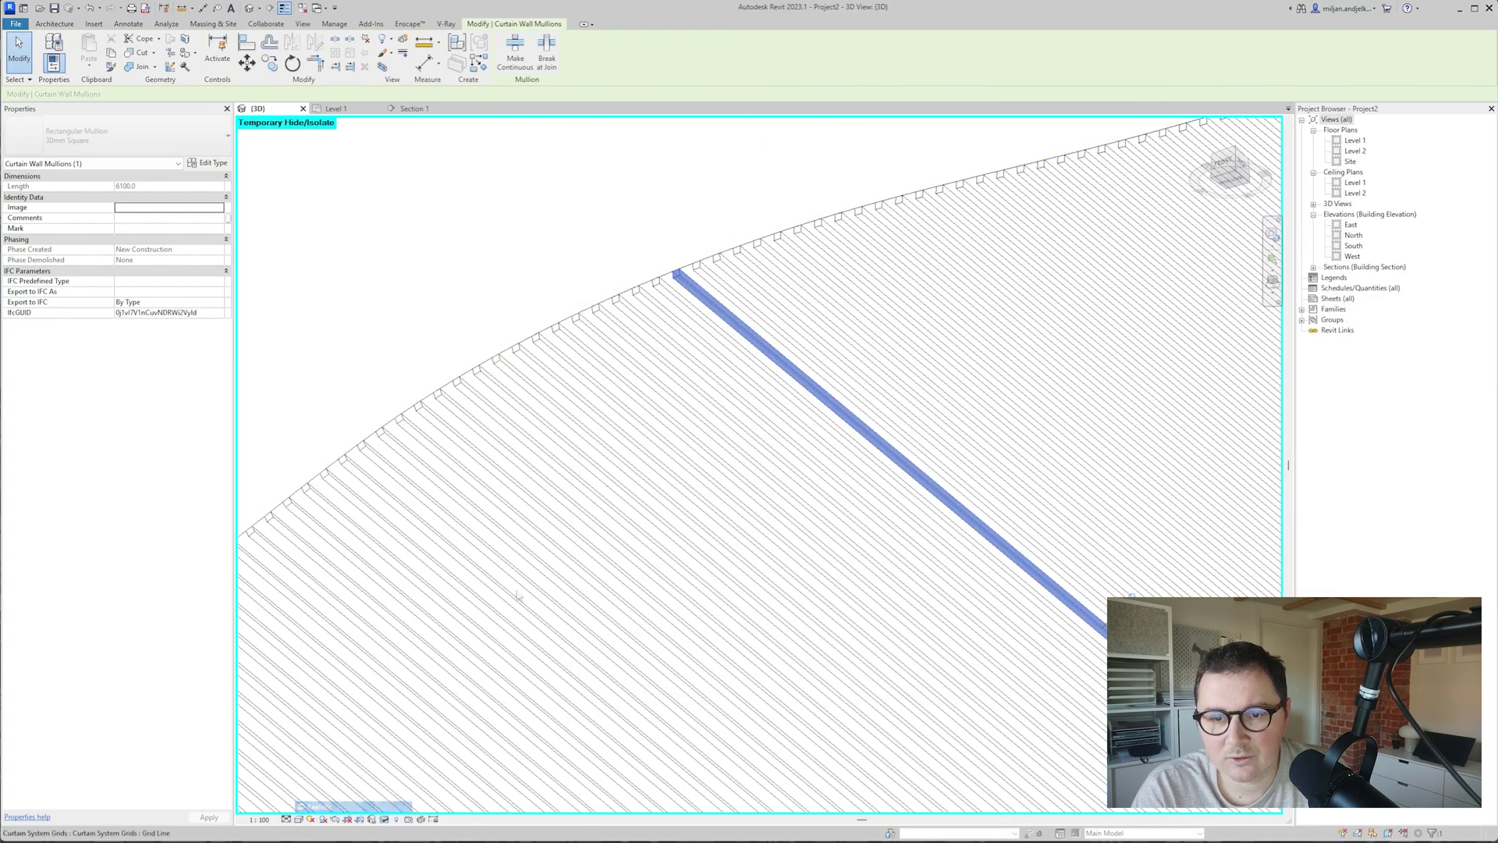
mouse_move(669, 408)
shift+middle_down()
mouse_move(657, 424)
mouse_move(621, 299)
shift+middle_up()
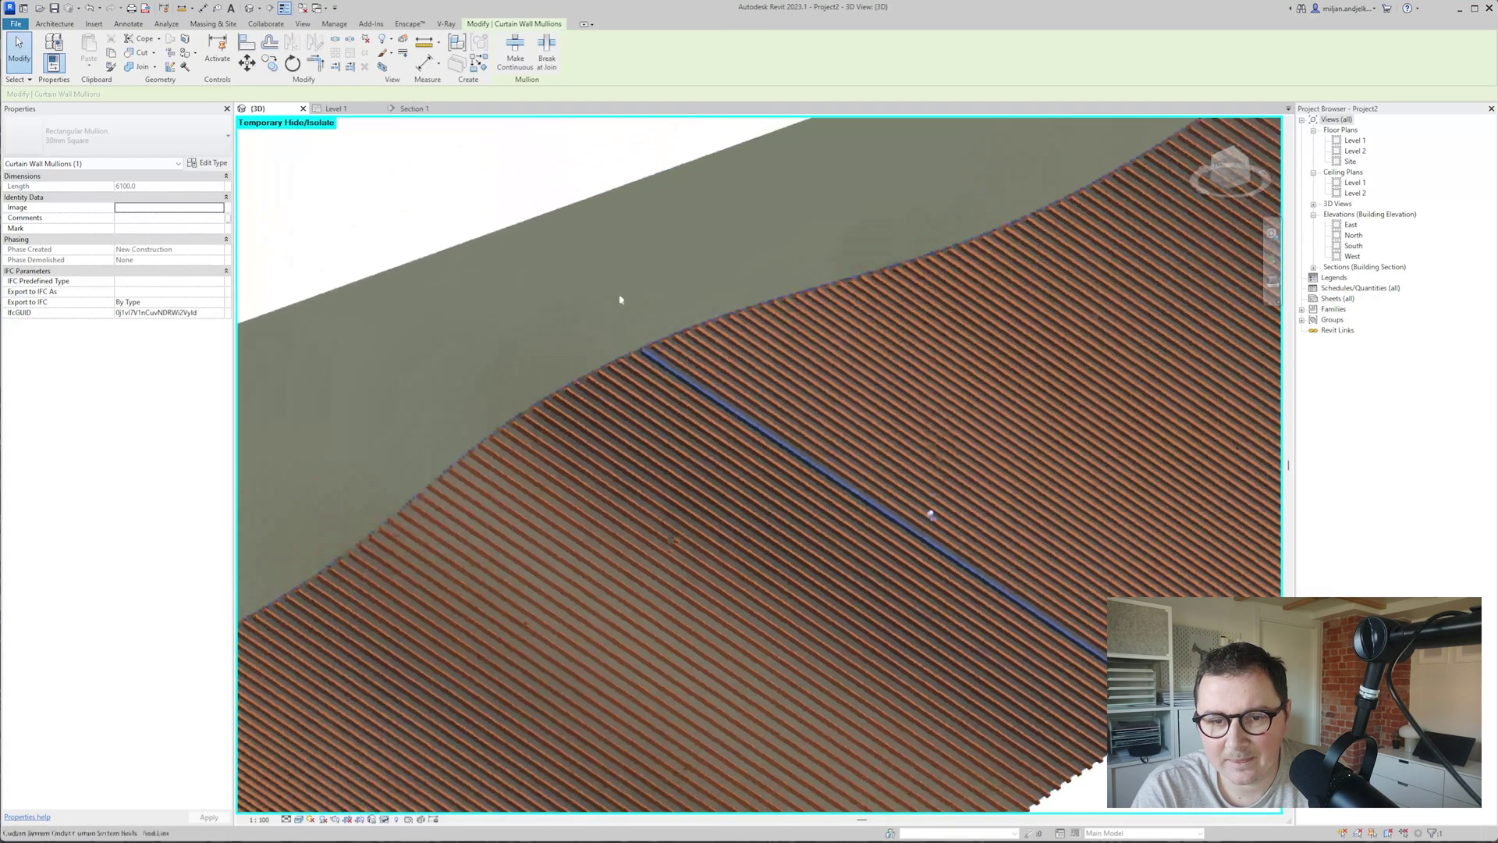
click(540, 161)
scroll(578, 305, down, 1)
scroll(655, 294, down, 1)
shift+middle_drag(656, 294, 655, 317)
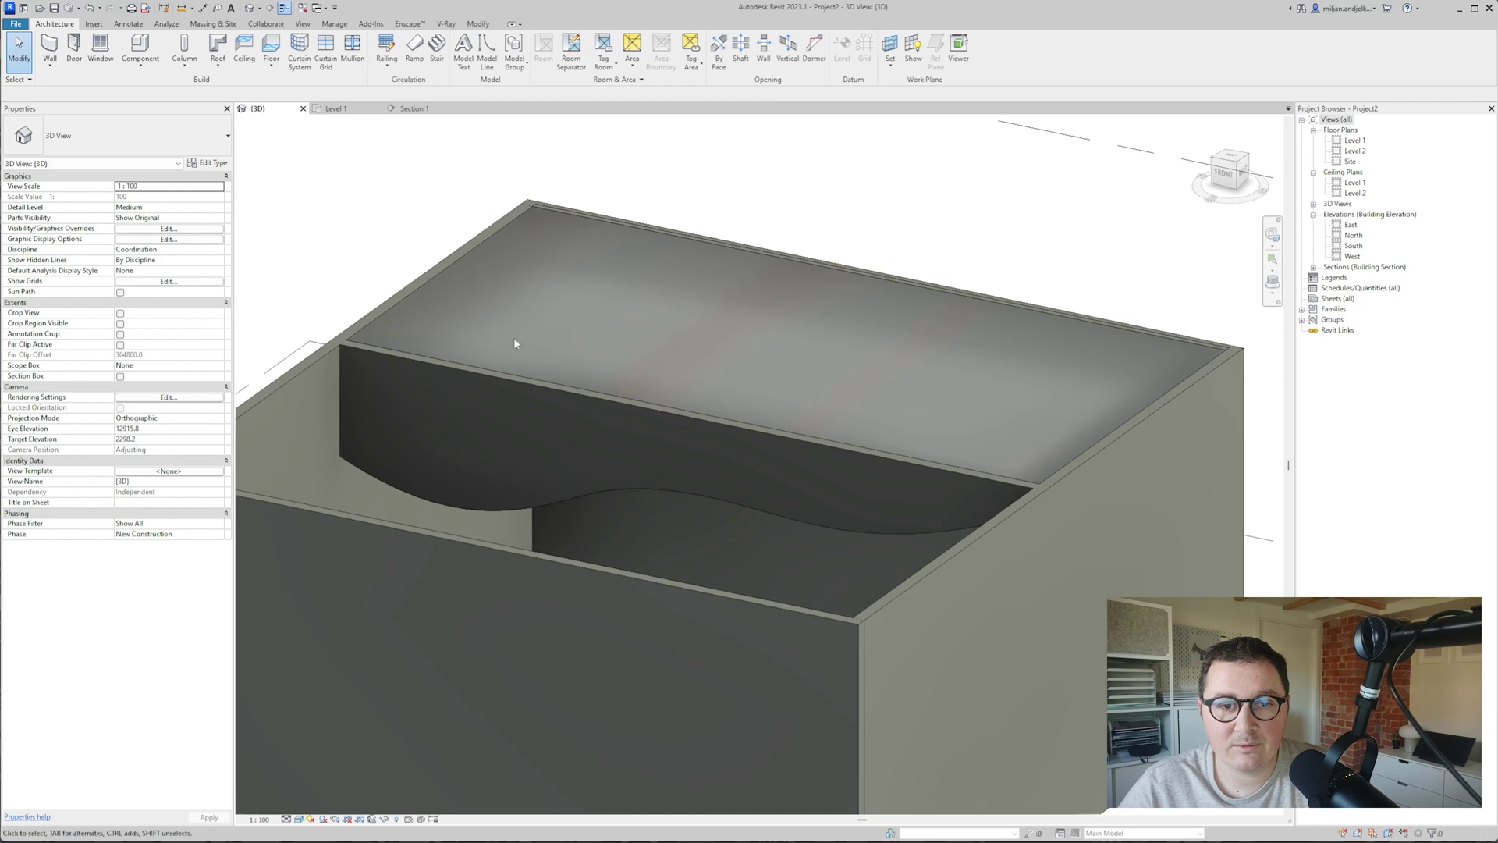
- Delete the solid in-place form above the slats and the AIE 01 curtain system
click(442, 274)
key(Delete)
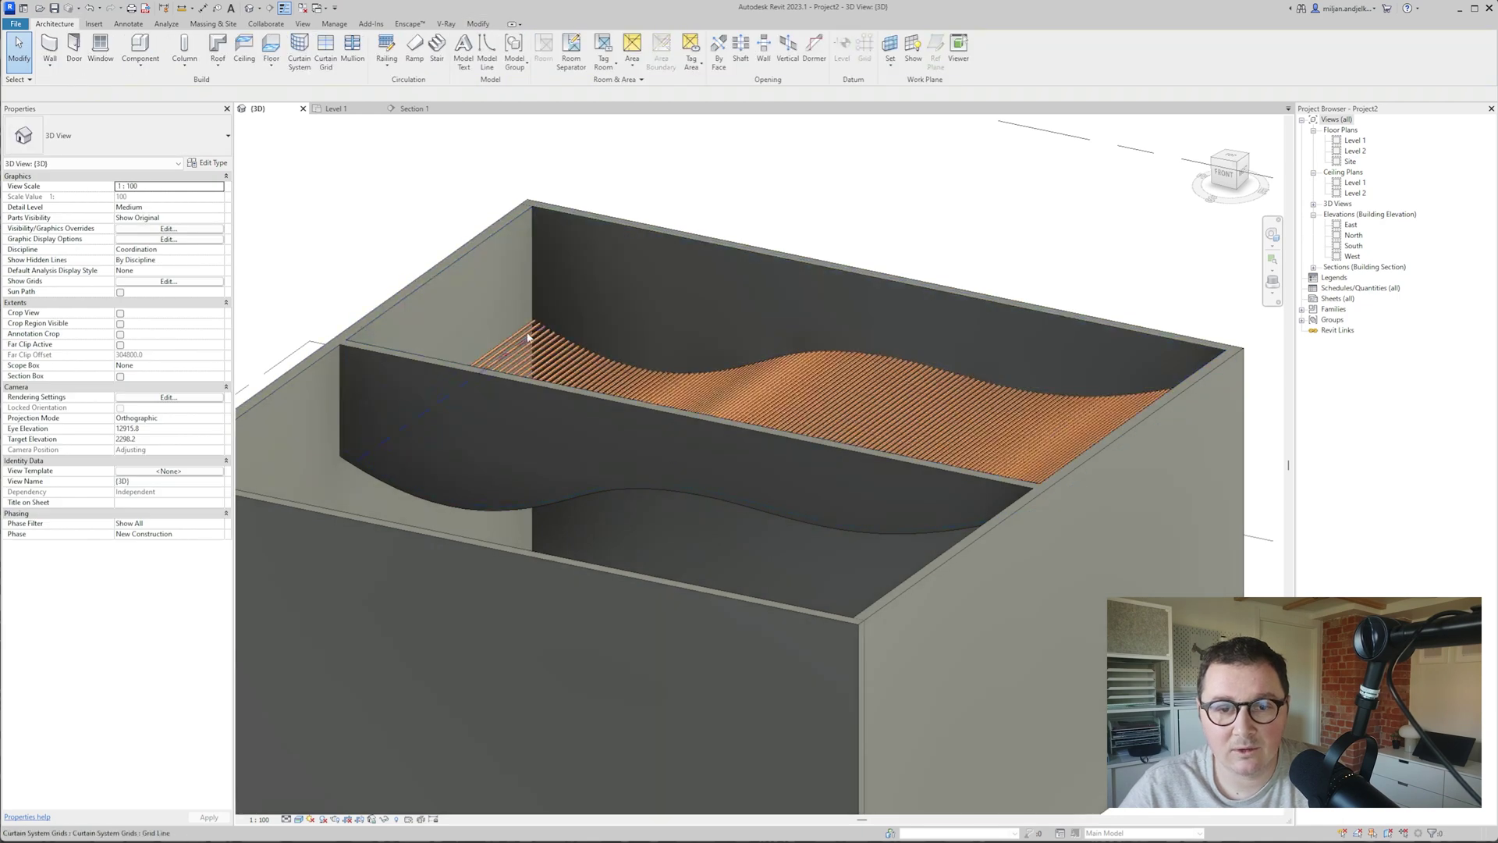
click(620, 312)
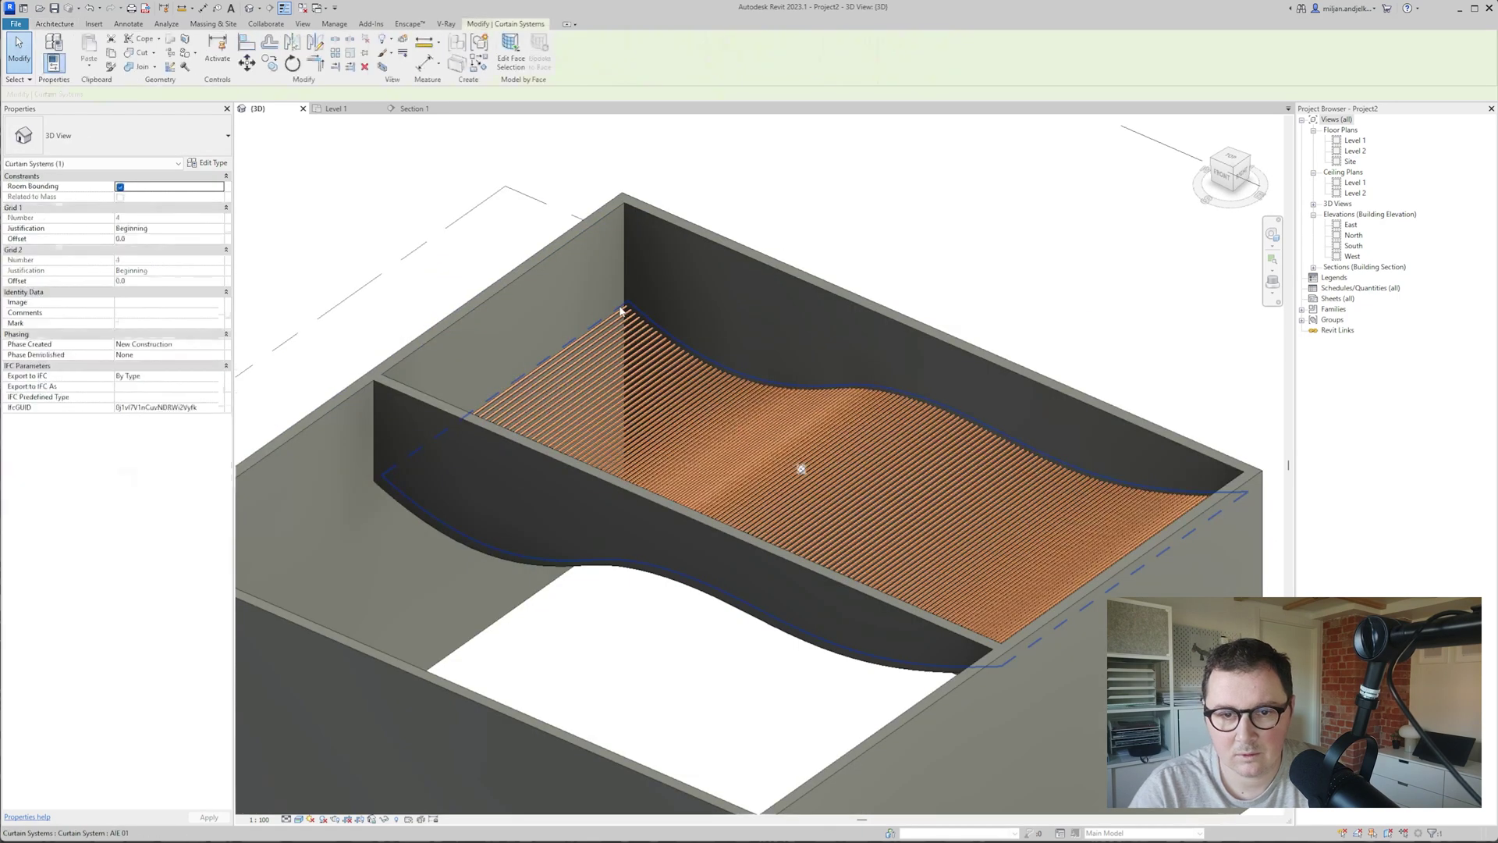
key(Delete)
- Start a roof by extrusion in Section 1 on the work plane Reference Plane : 01, referenced to Level 2
click(414, 109)
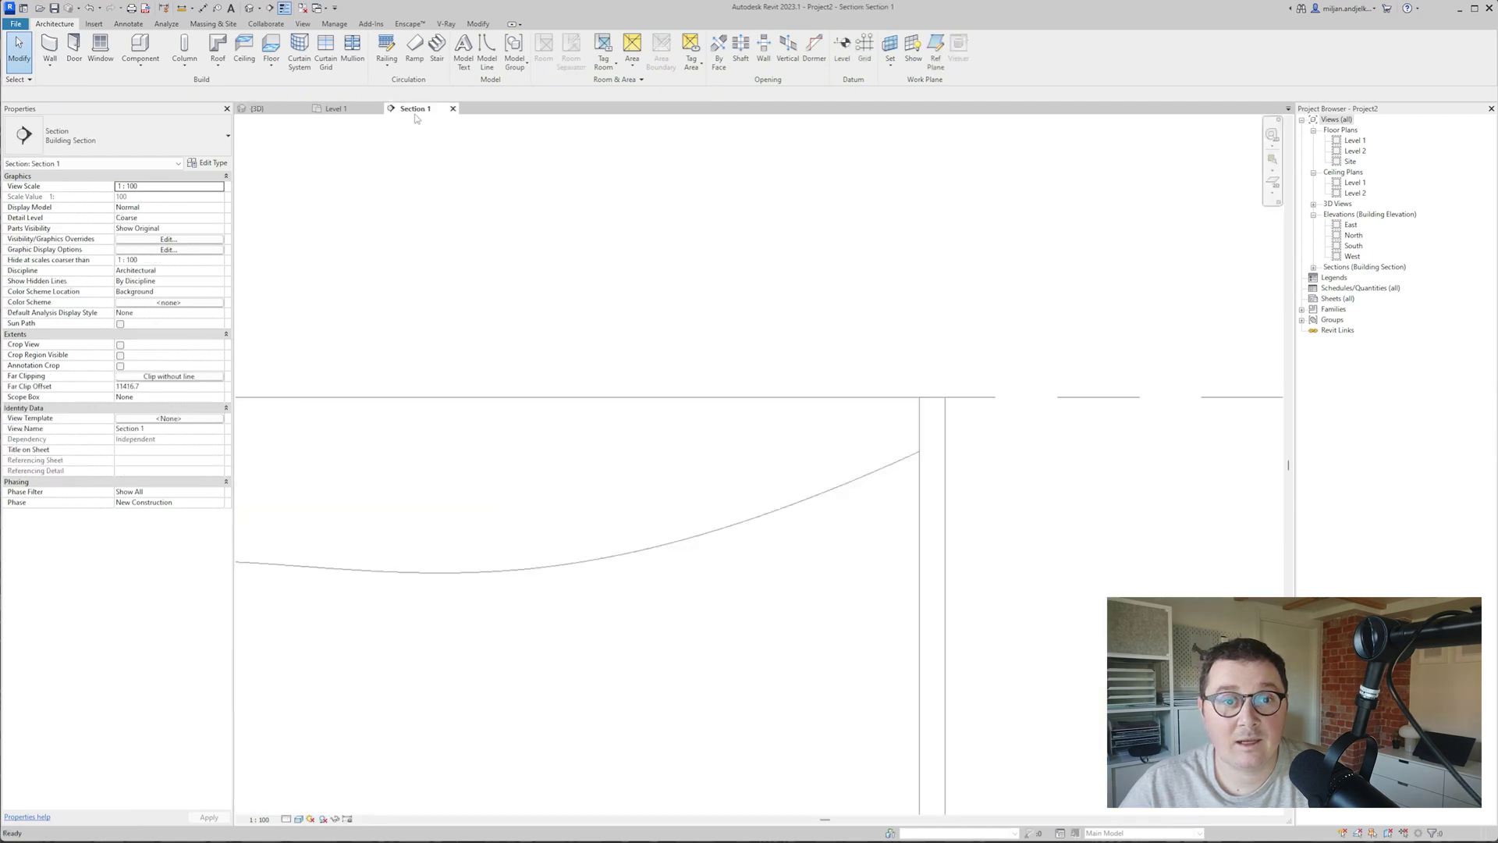
scroll(569, 317, down, 5)
middle_drag(502, 304, 799, 348)
scroll(775, 335, up, 1)
middle_drag(664, 334, 714, 332)
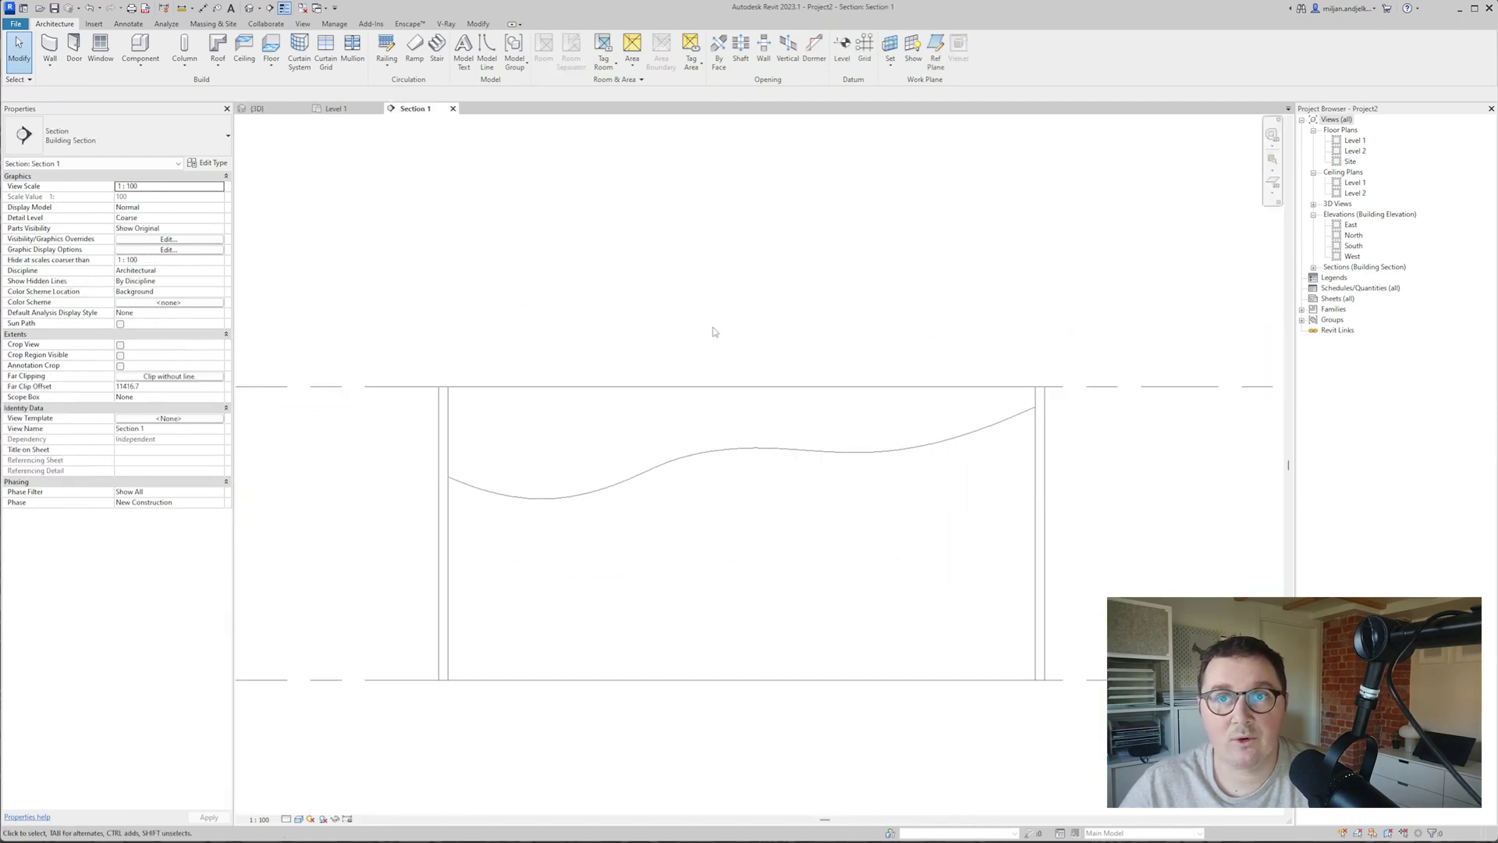
click(222, 68)
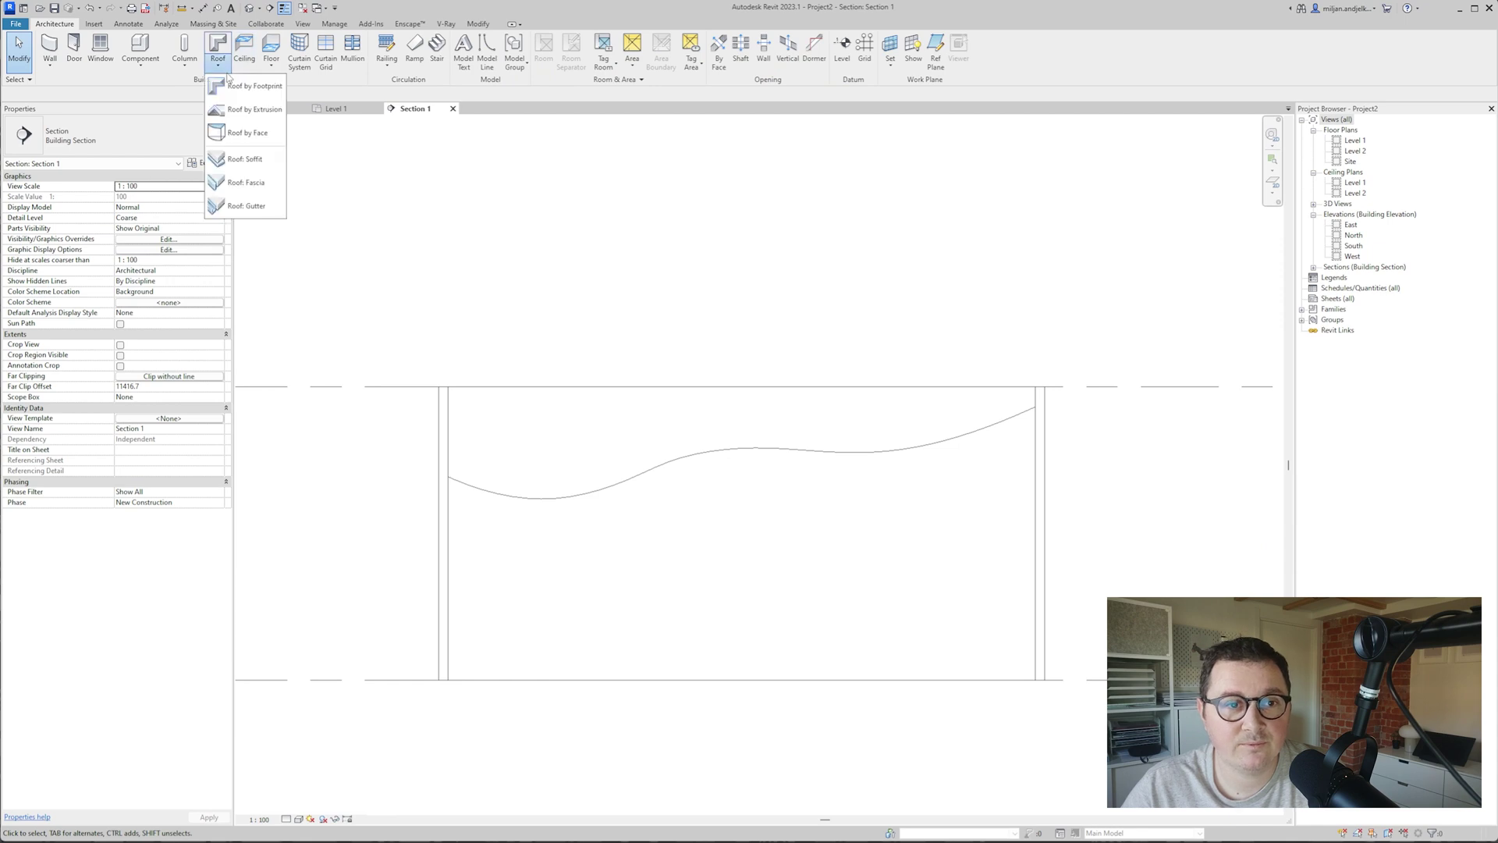
click(251, 117)
click(780, 424)
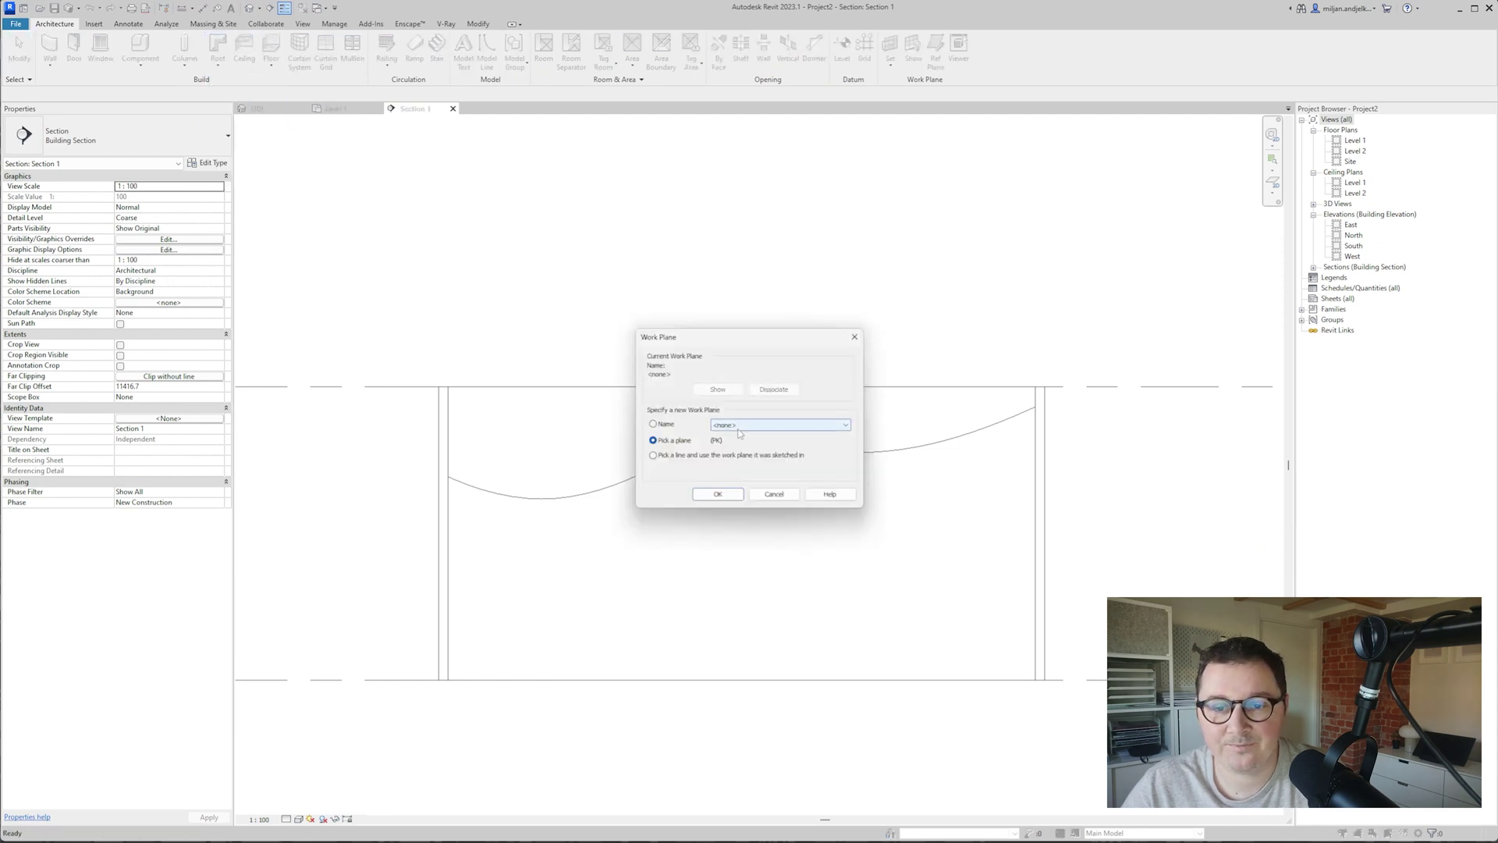
click(793, 435)
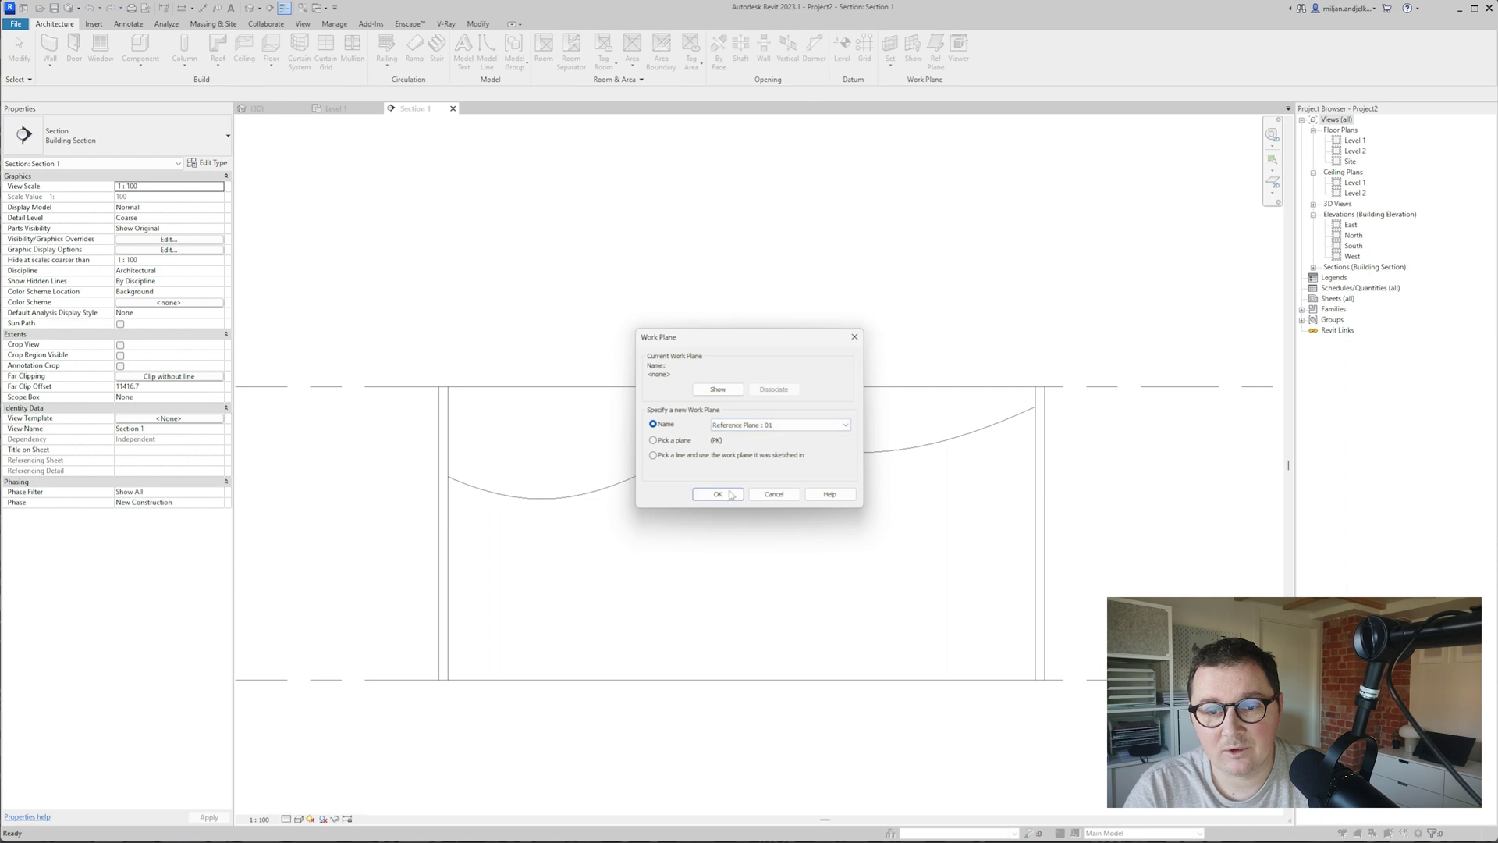
click(726, 493)
click(746, 451)
- Pick the existing wavy curve between the walls as the roof profile and finish the roof extrusion
scroll(515, 494, up, 1)
scroll(511, 491, down, 2)
middle_drag(615, 459, 618, 459)
scroll(584, 352, up, 1)
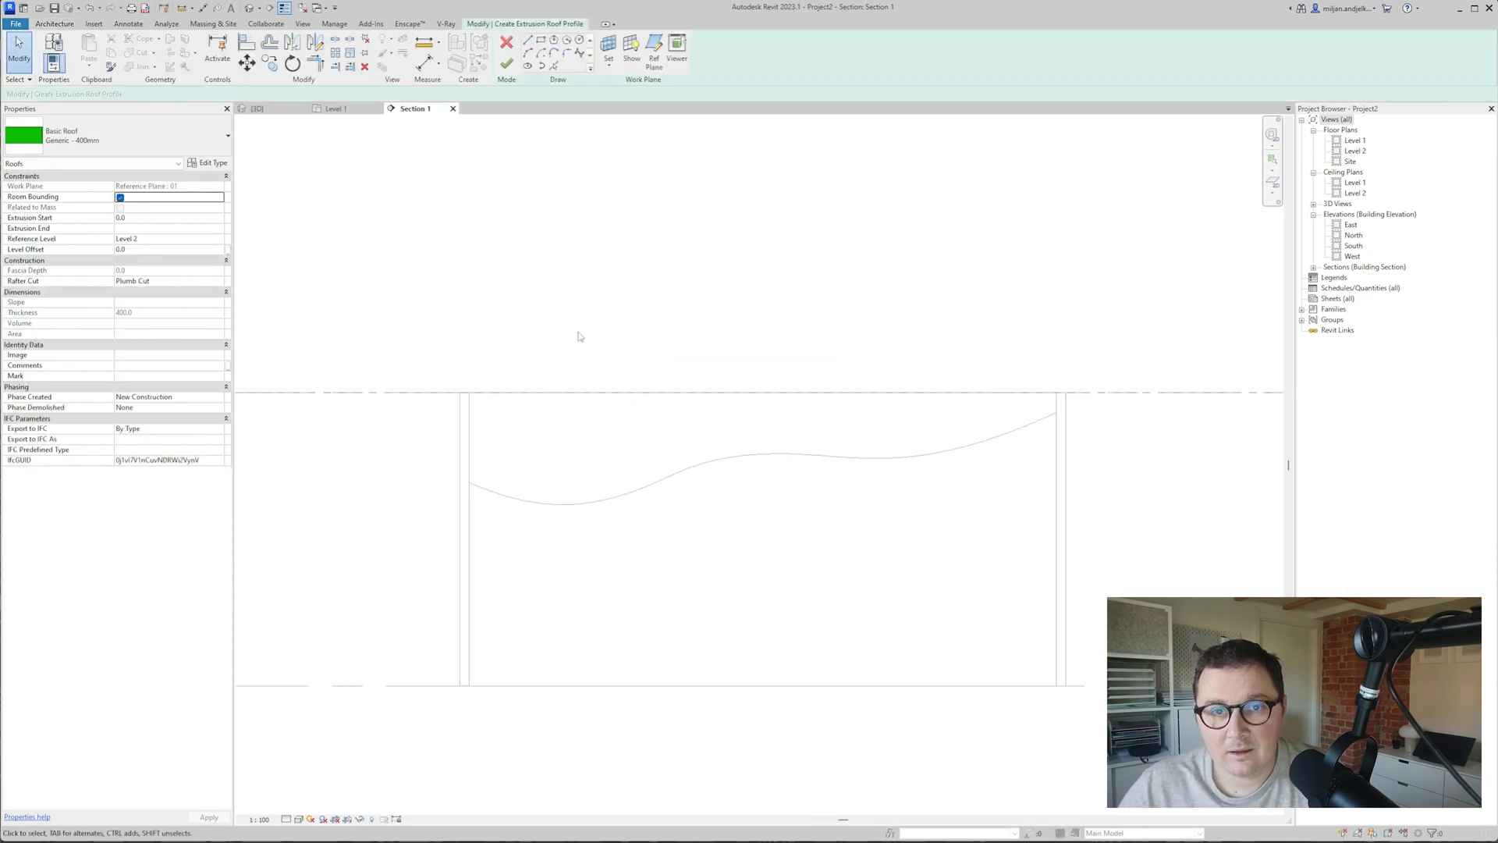
click(555, 66)
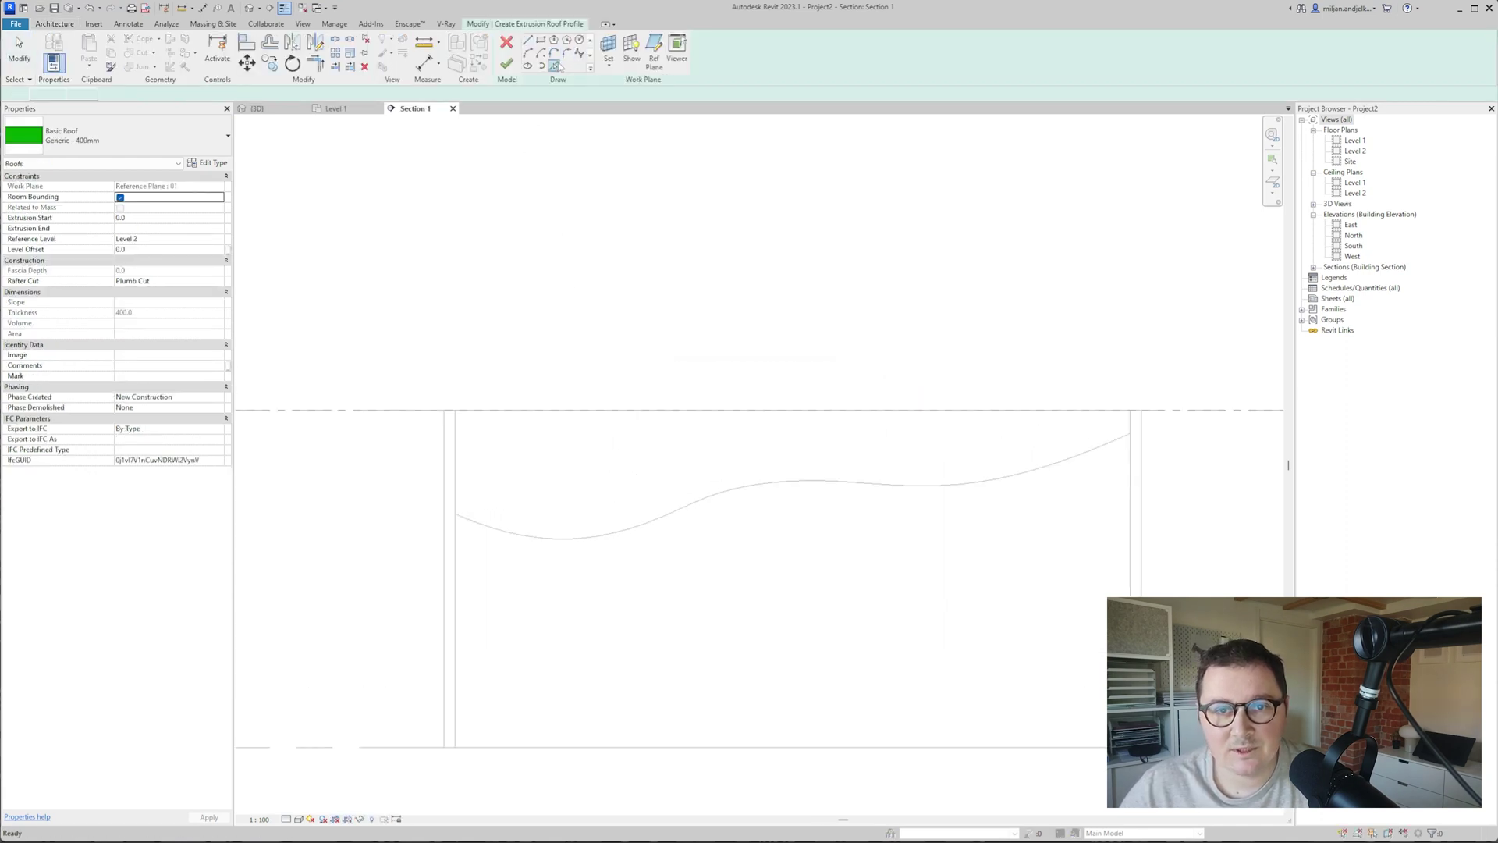
click(663, 529)
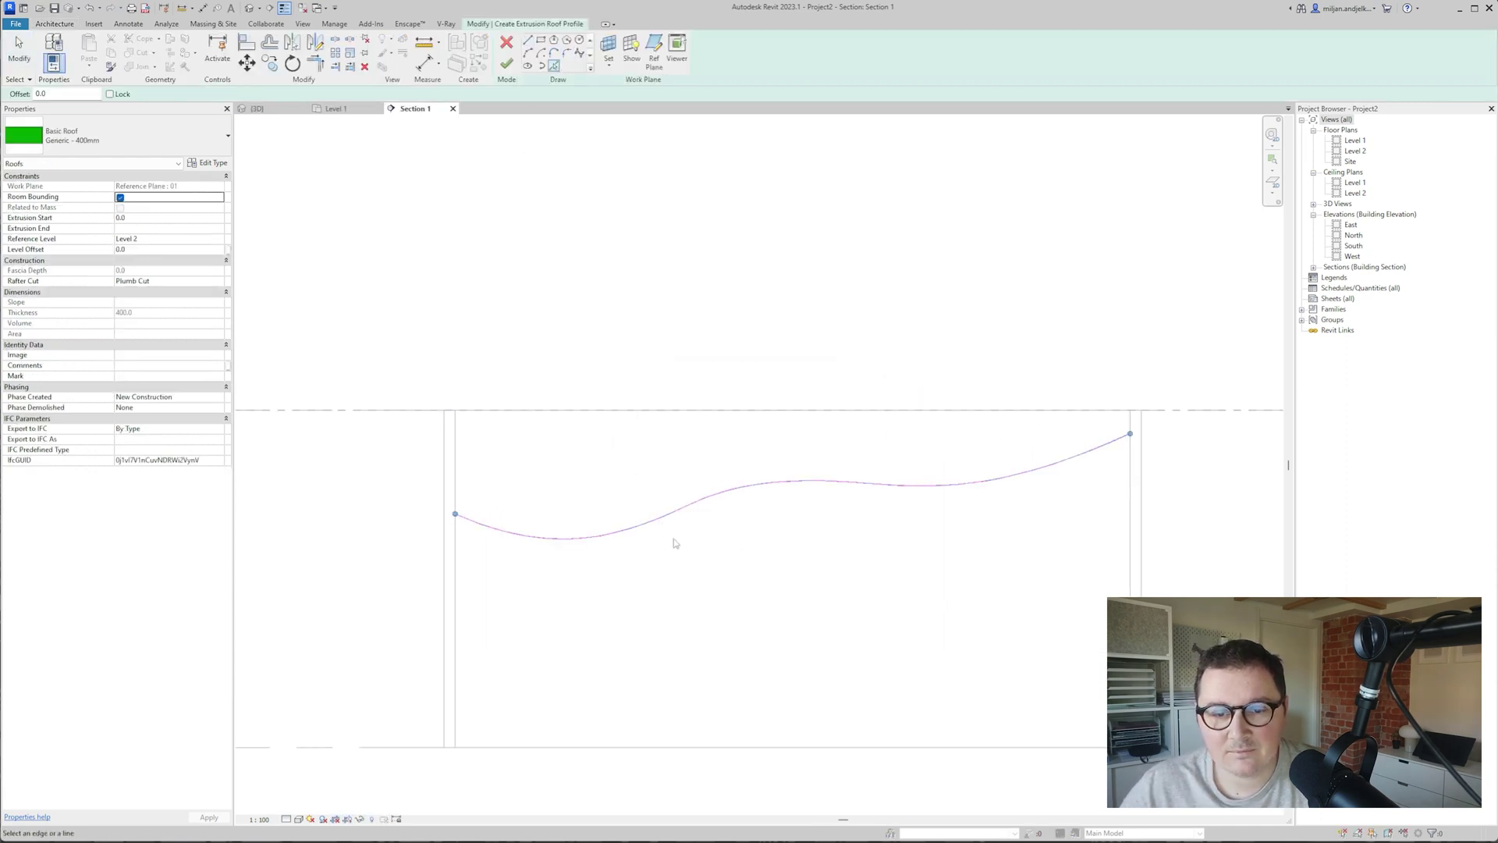
click(507, 69)
- Change the wavy roof to Sloped Glazing in the 3D view and duplicate its type as AIE 02
click(261, 108)
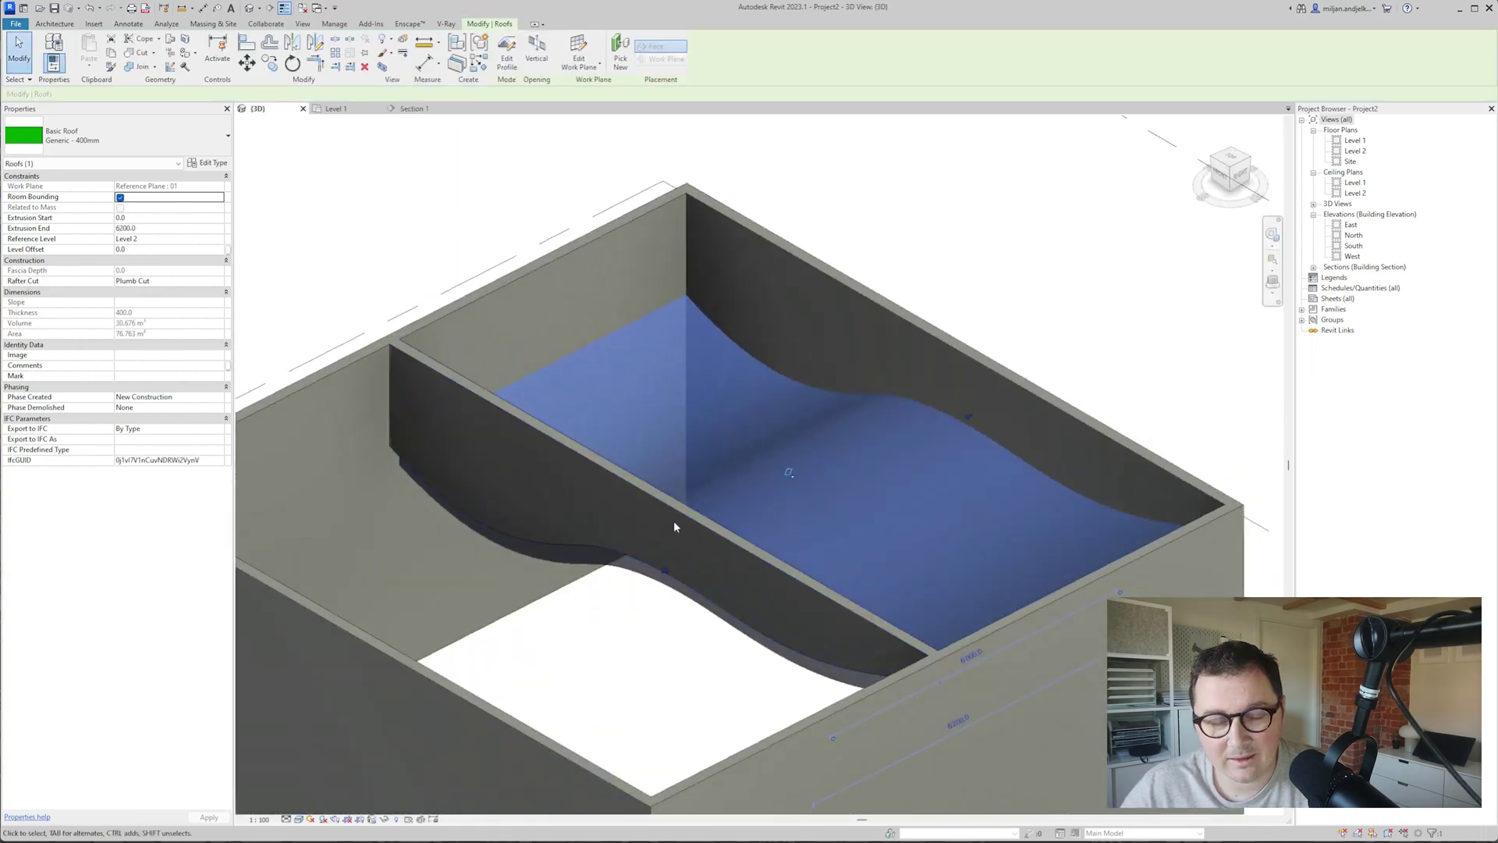
shift+middle_drag(676, 522, 706, 525)
shift+middle_drag(489, 553, 601, 538)
click(145, 139)
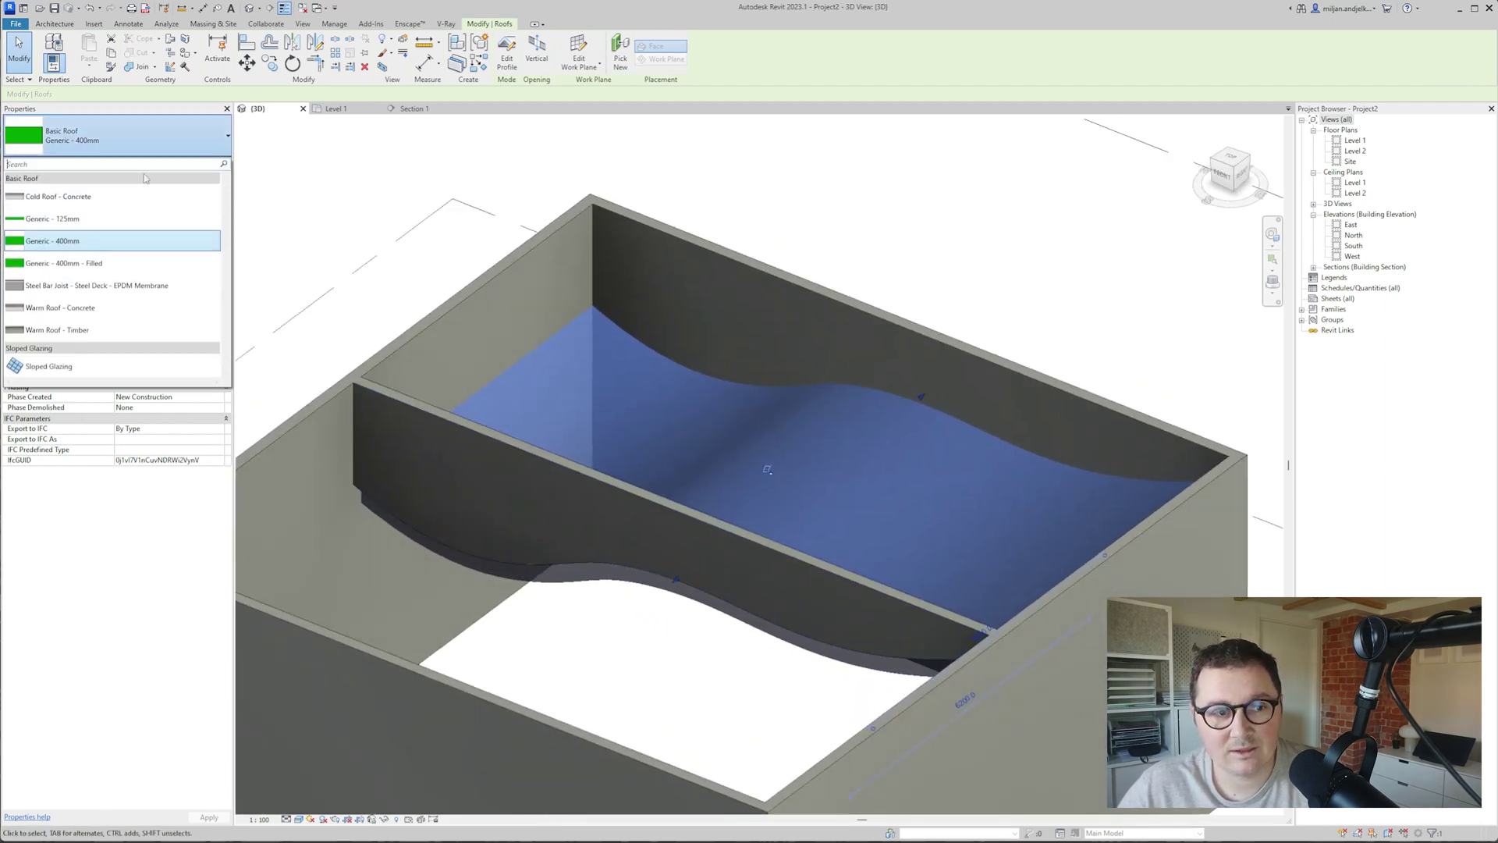
click(70, 366)
click(208, 163)
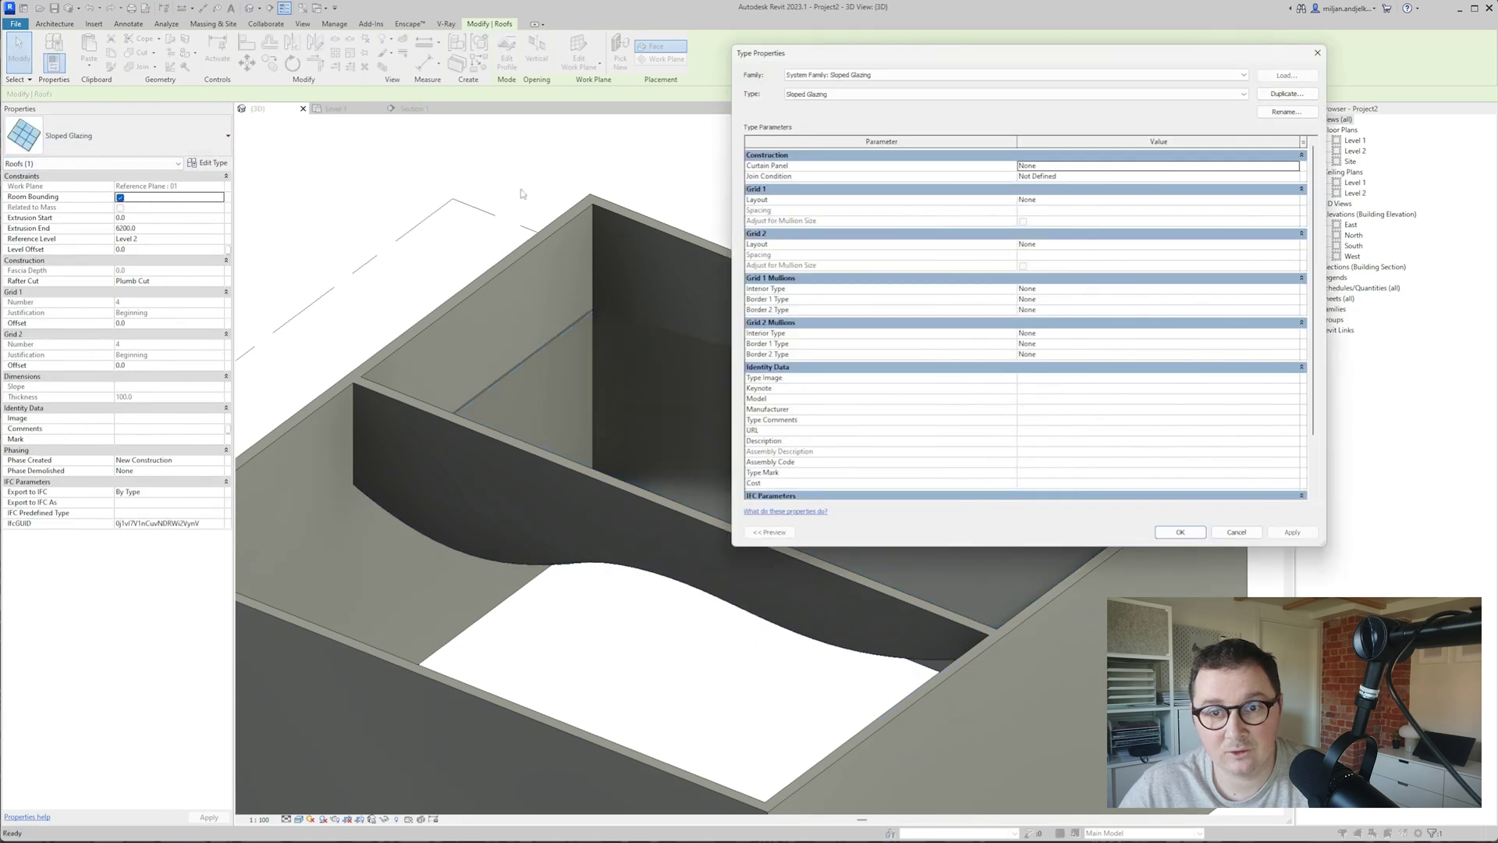
click(1283, 94)
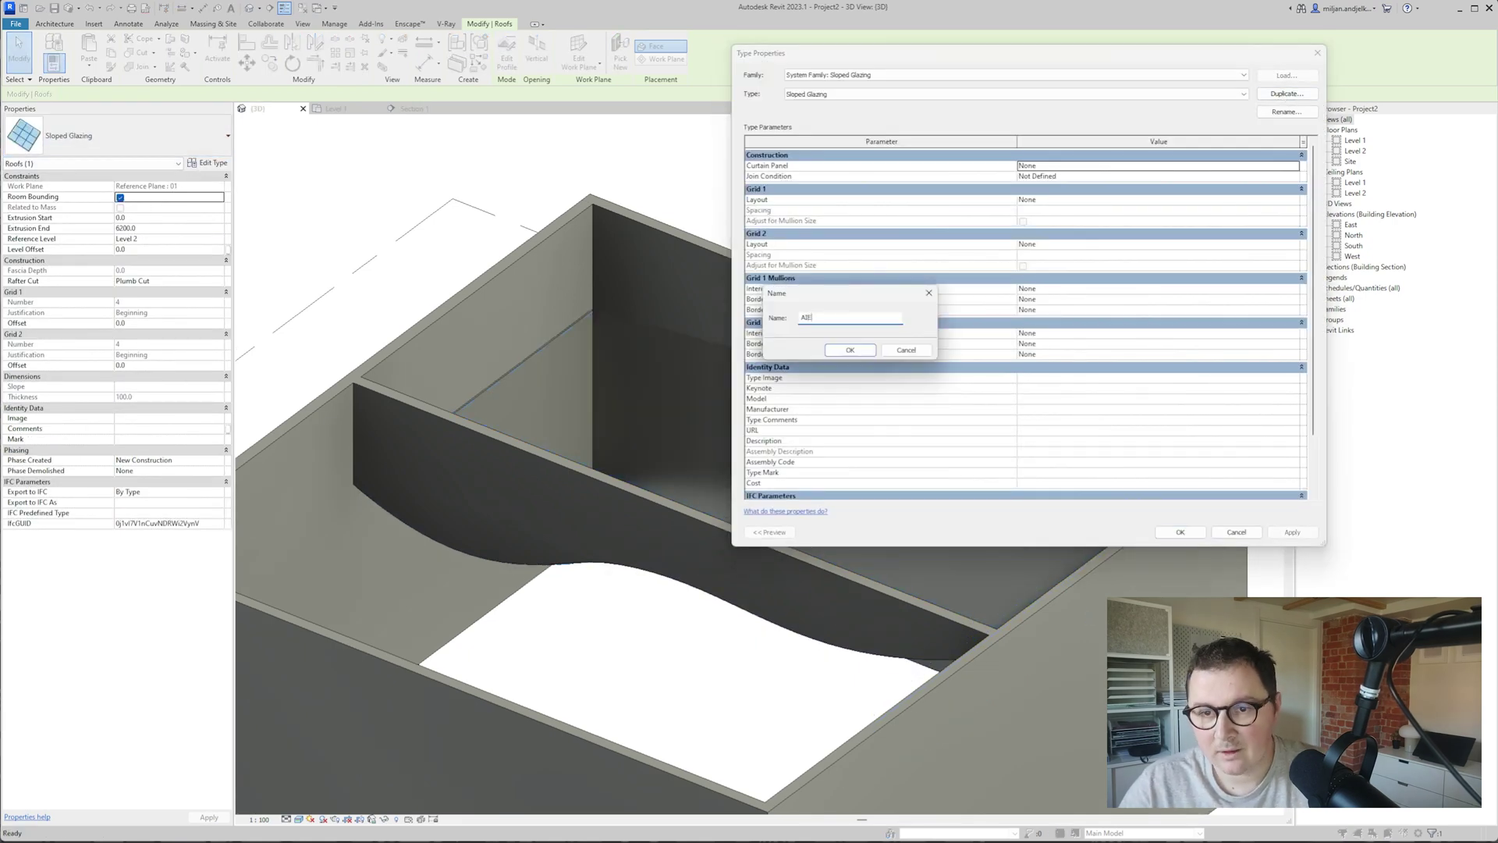
key(Return)
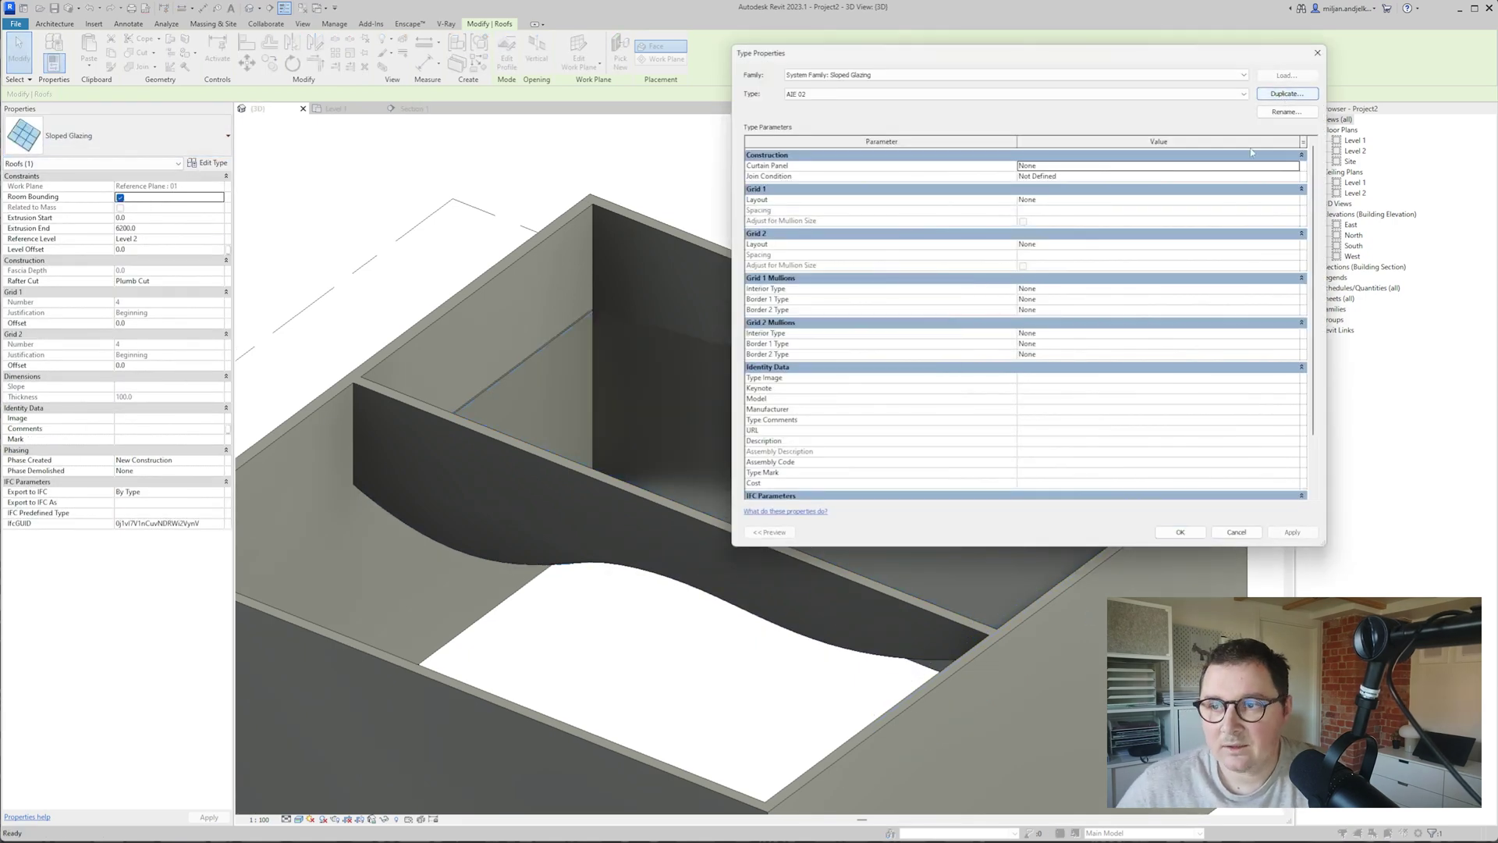
- Set AIE 02's curtain panel to Empty System Panel : Empty and its Grid 1 layout to Fixed Distance with 90 spacing
click(1294, 167)
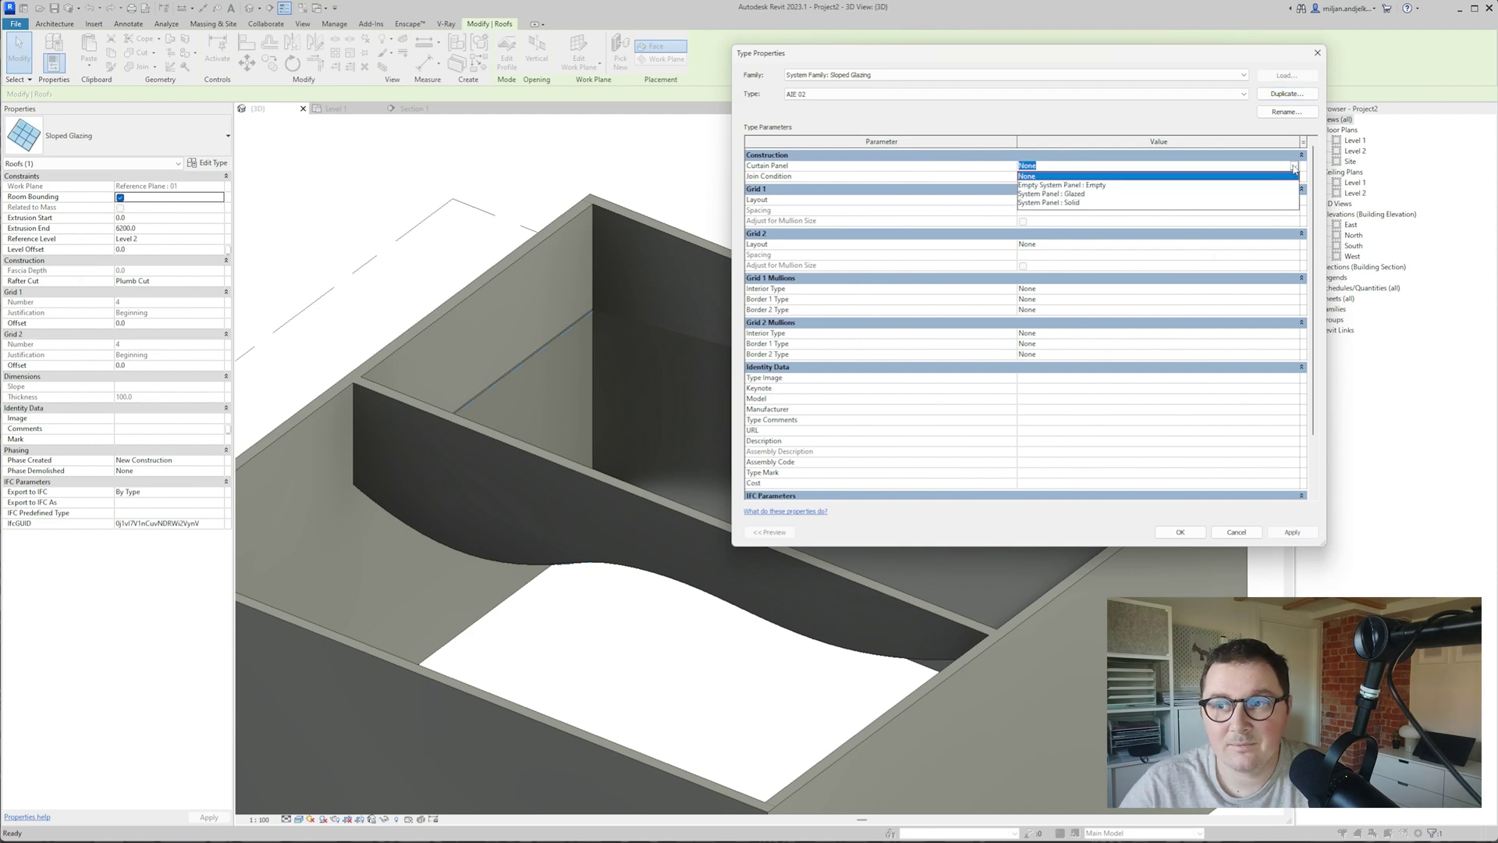
click(1072, 186)
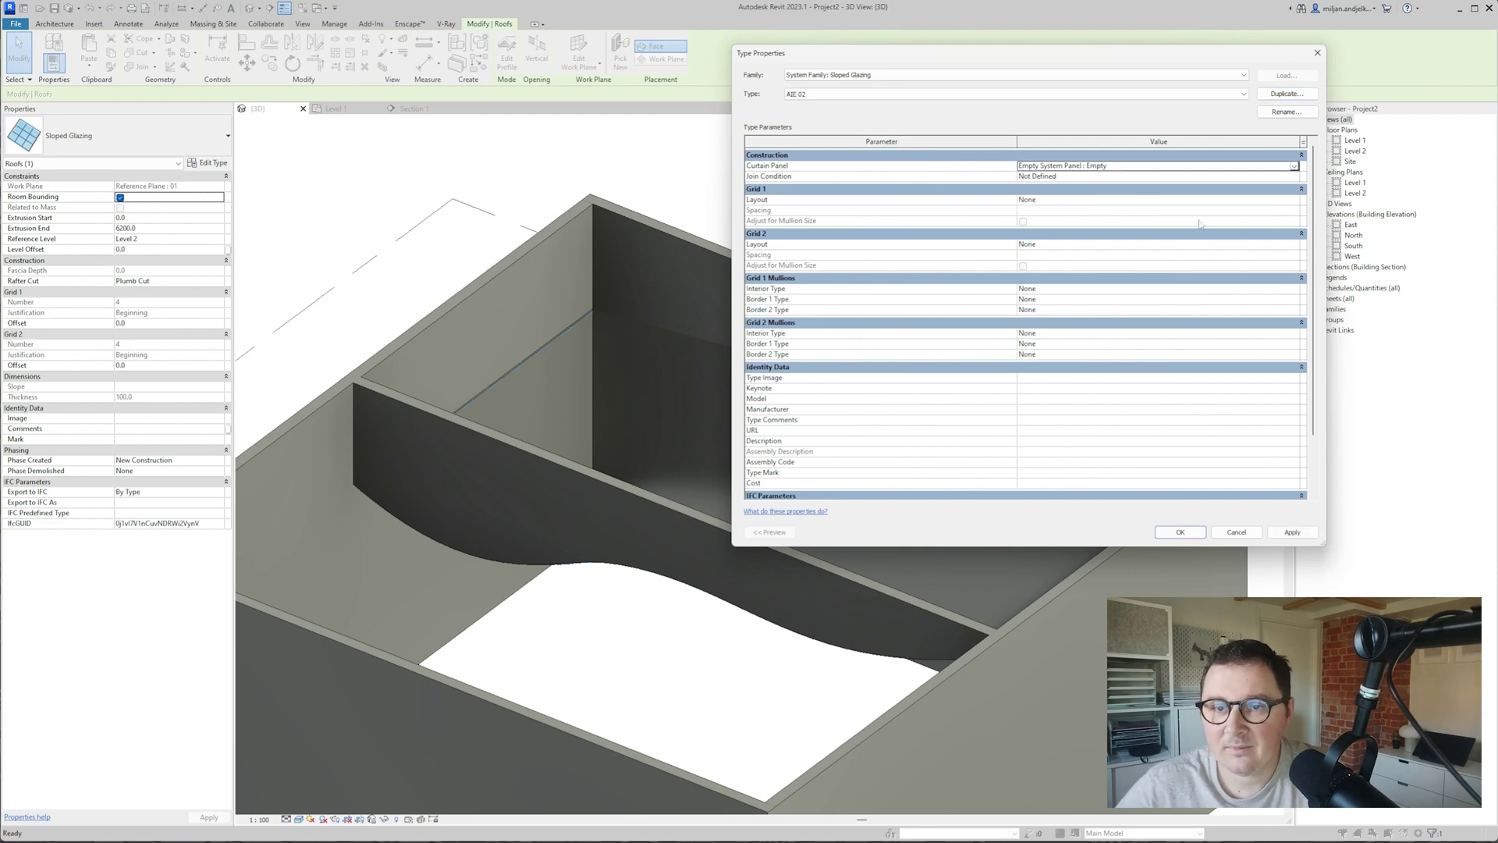
click(1293, 202)
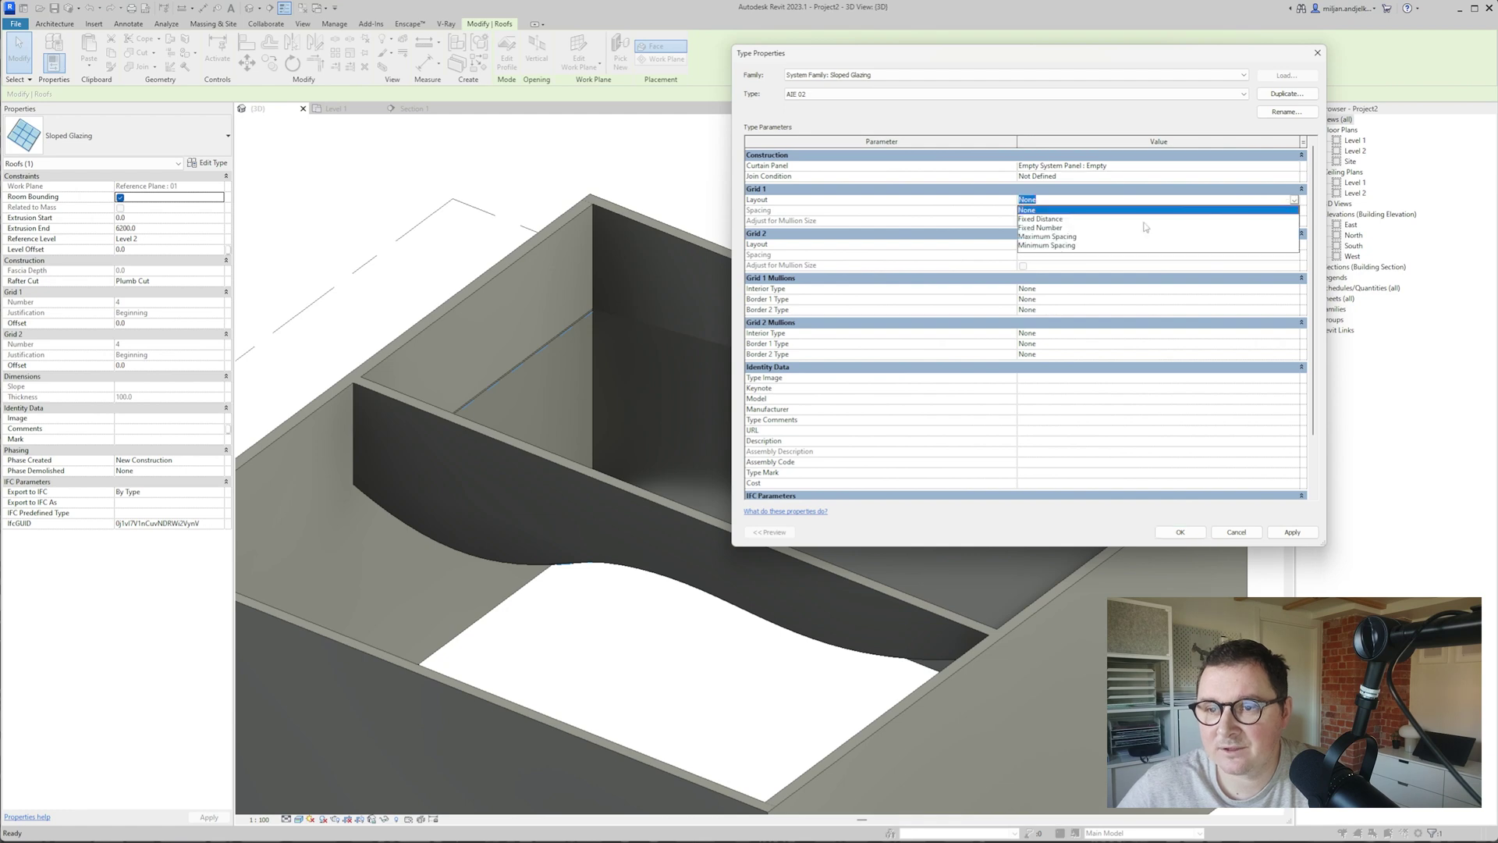
click(1056, 219)
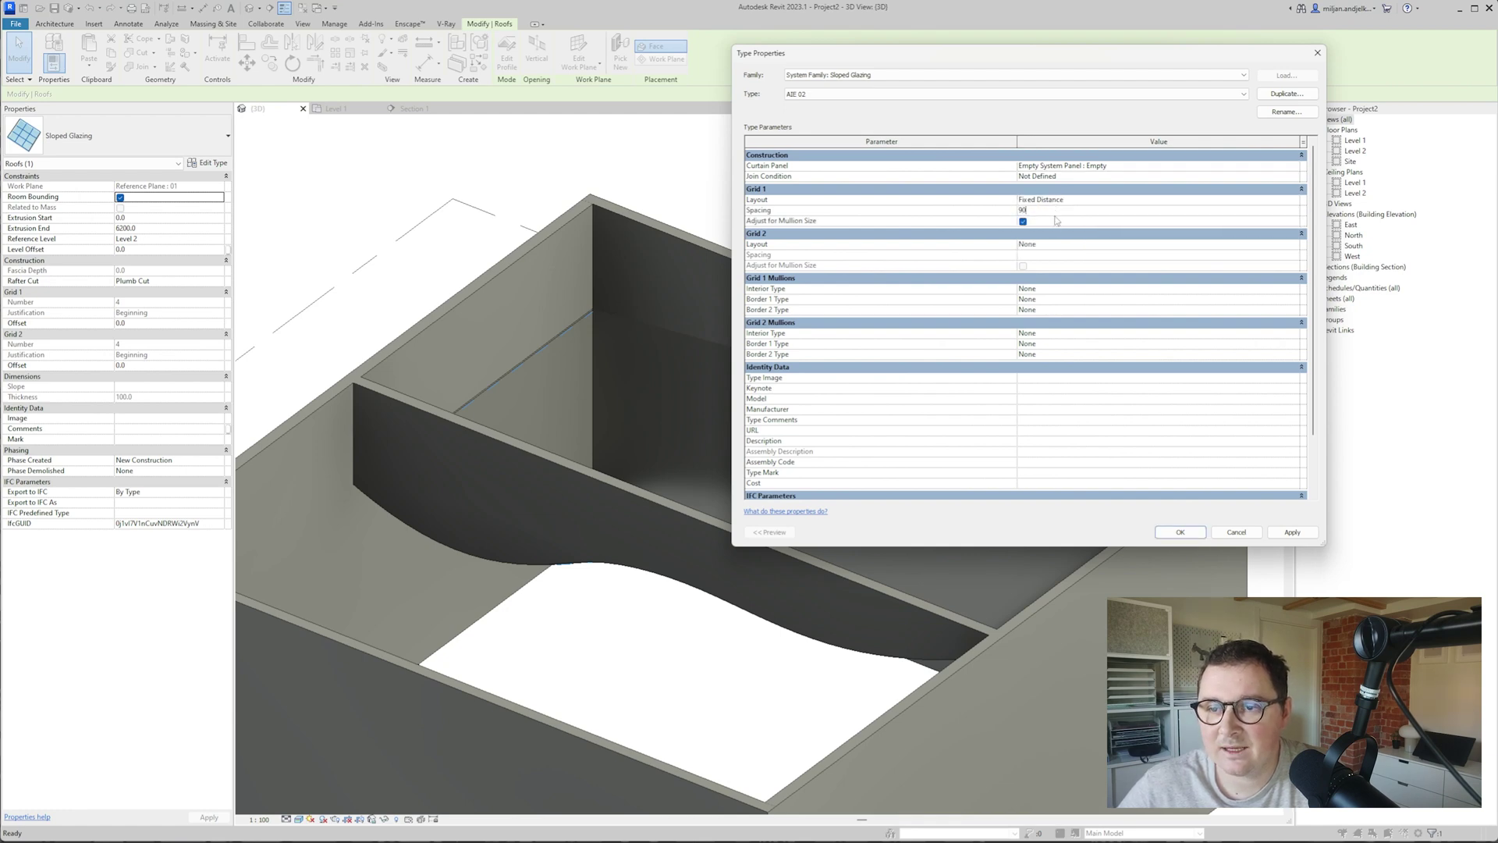
- Set AIE 02's Grid 1 interior mullion to Rectangular Mullion : 30mm Square and apply the type to the roof
click(1295, 289)
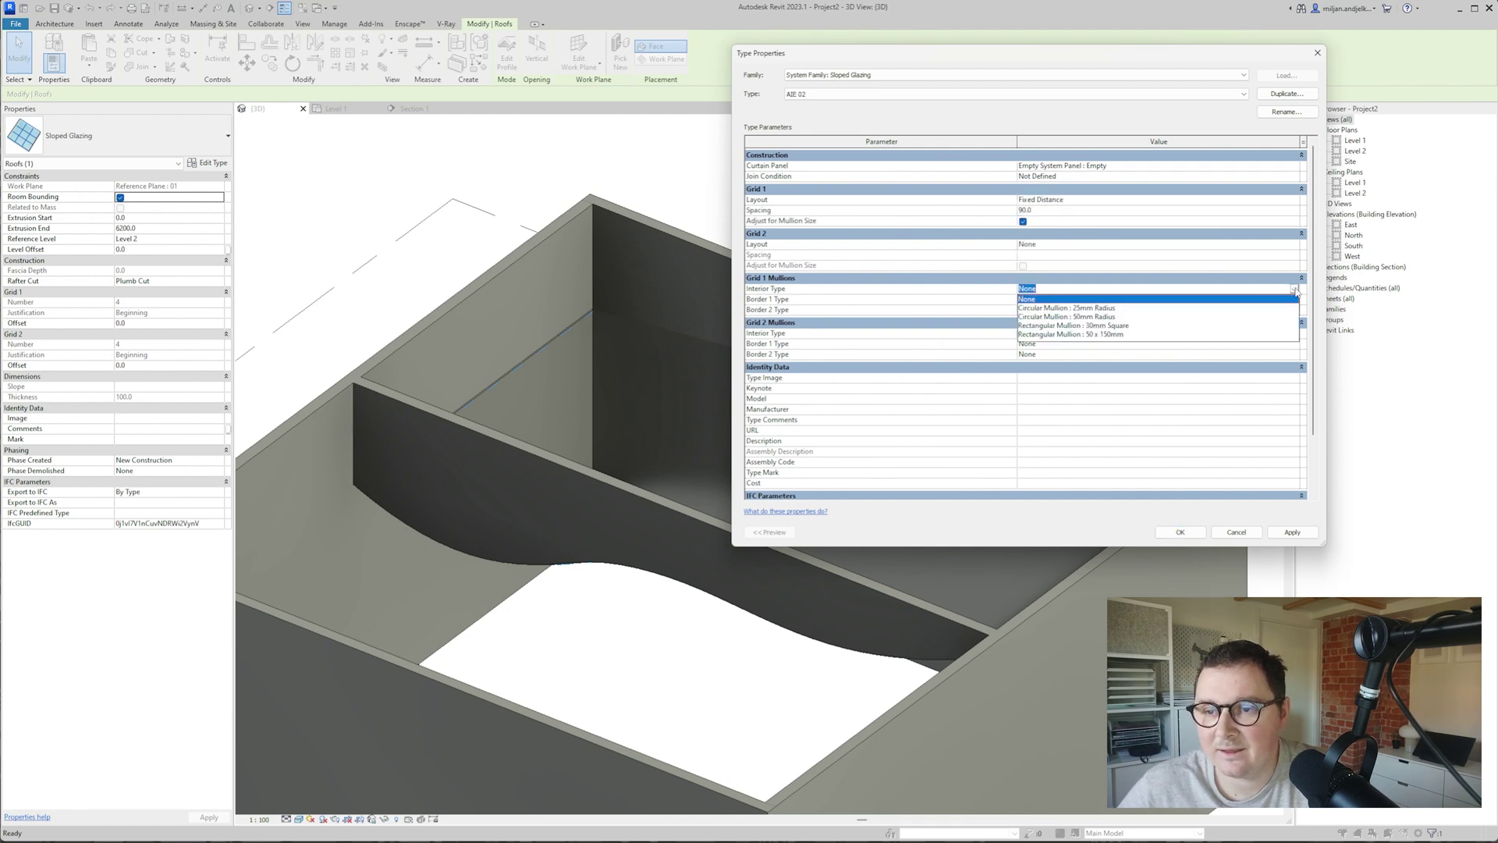
click(1118, 326)
click(1181, 530)
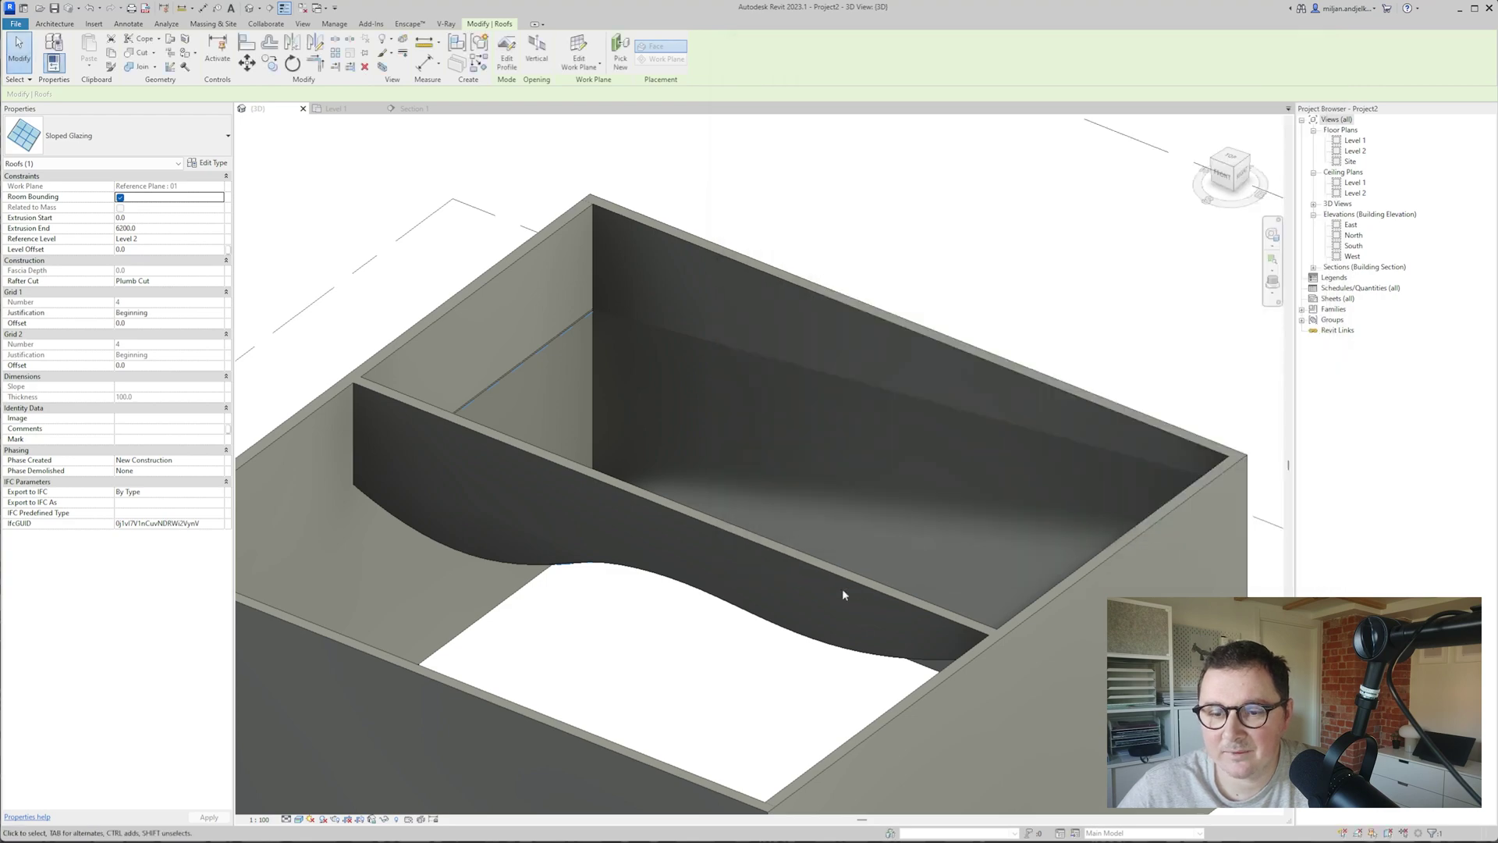
scroll(783, 465, up, 3)
shift+middle_drag(783, 465, 515, 437)
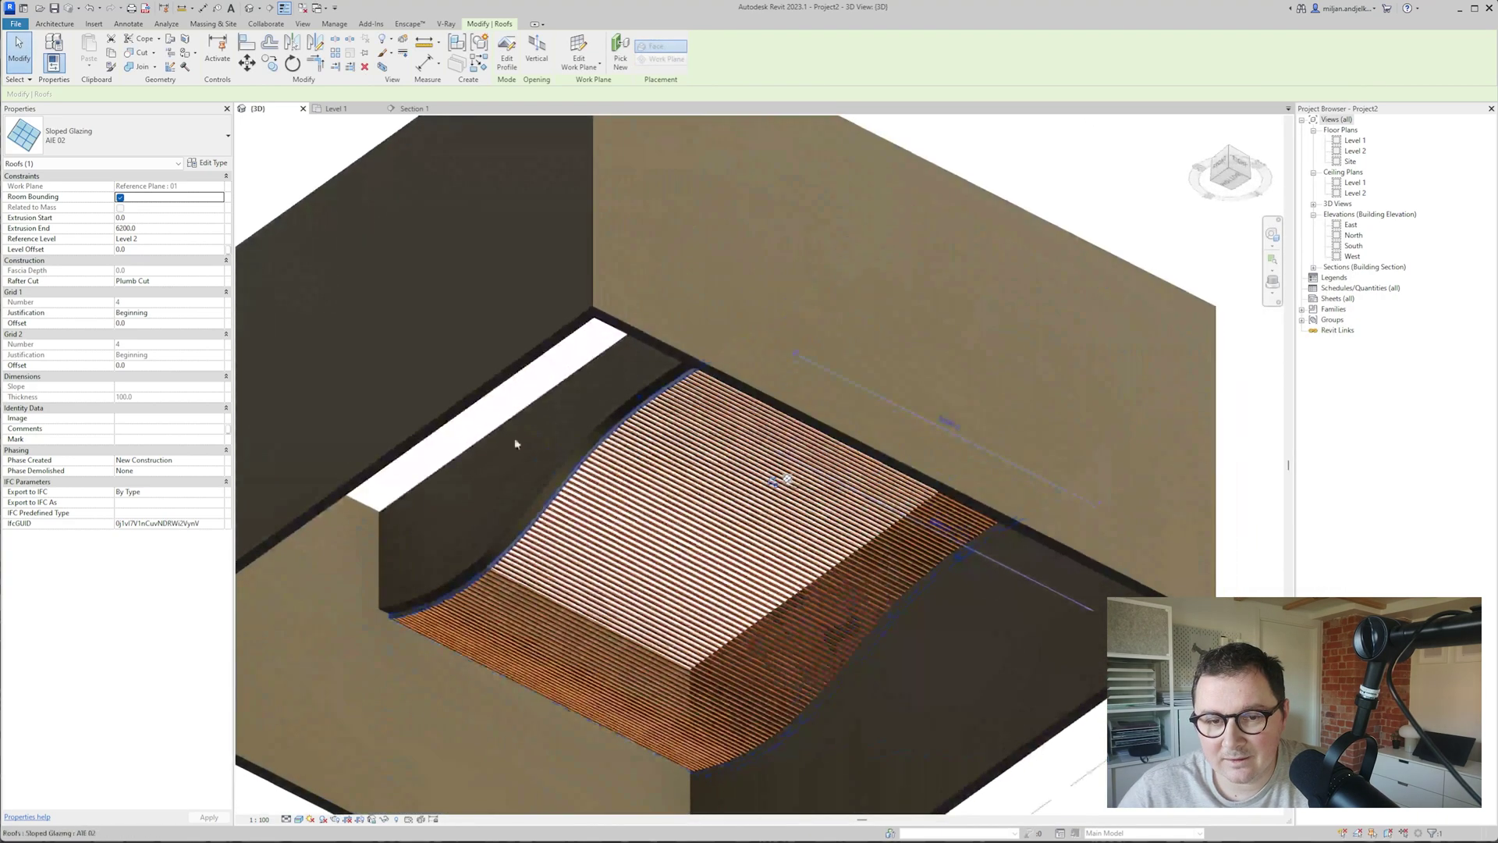
key(Escape)
shift+middle_drag(524, 534, 508, 470)
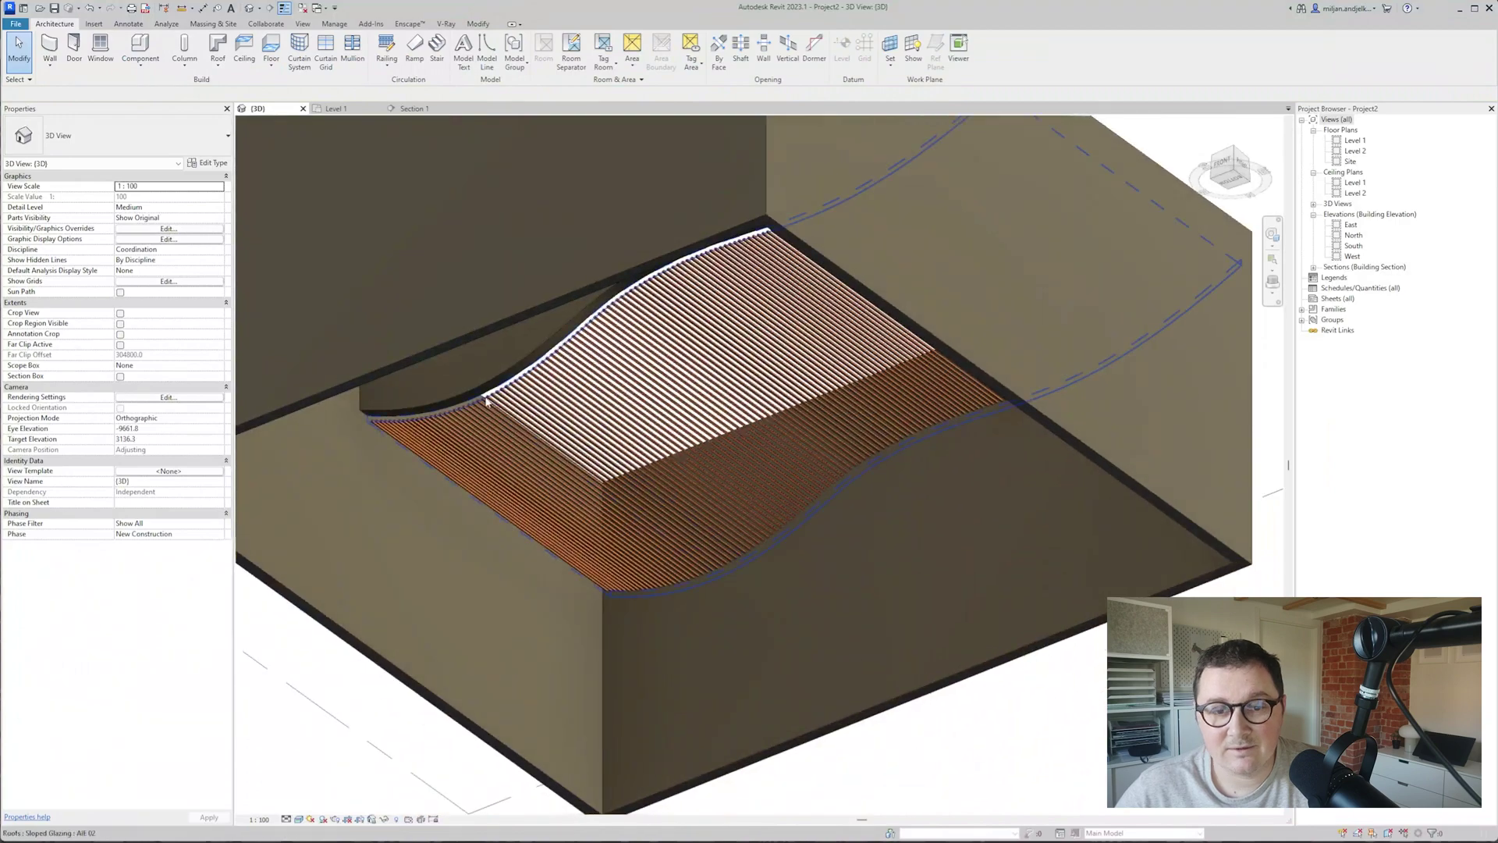
scroll(561, 463, down, 1)
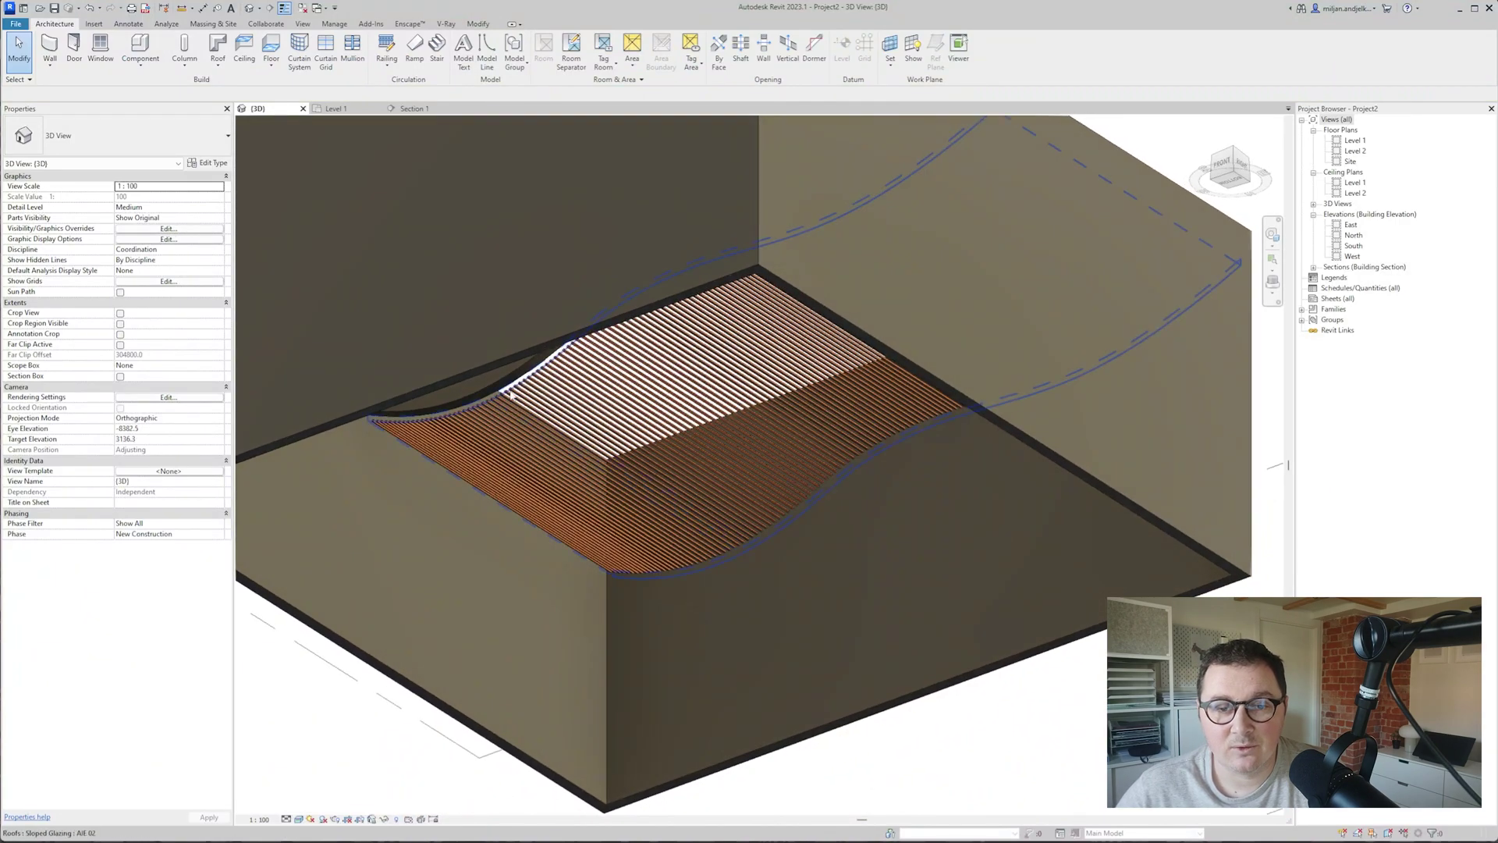
- Edit the sloped glazing roof's profile in Section 1, adding a curve offset 200 above the original one
click(521, 391)
shift+middle_drag(521, 390, 657, 462)
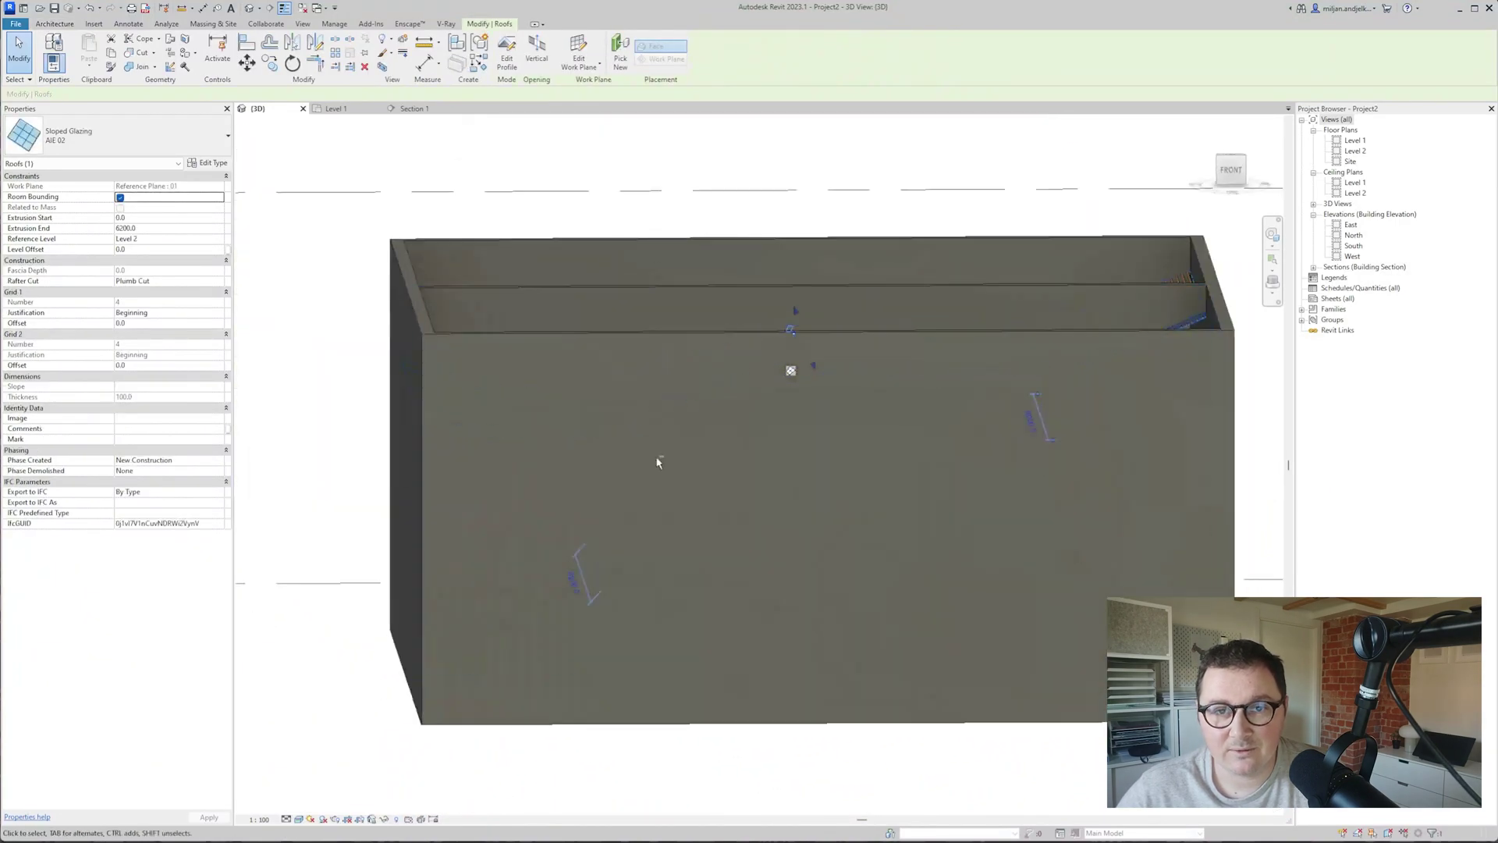
click(414, 108)
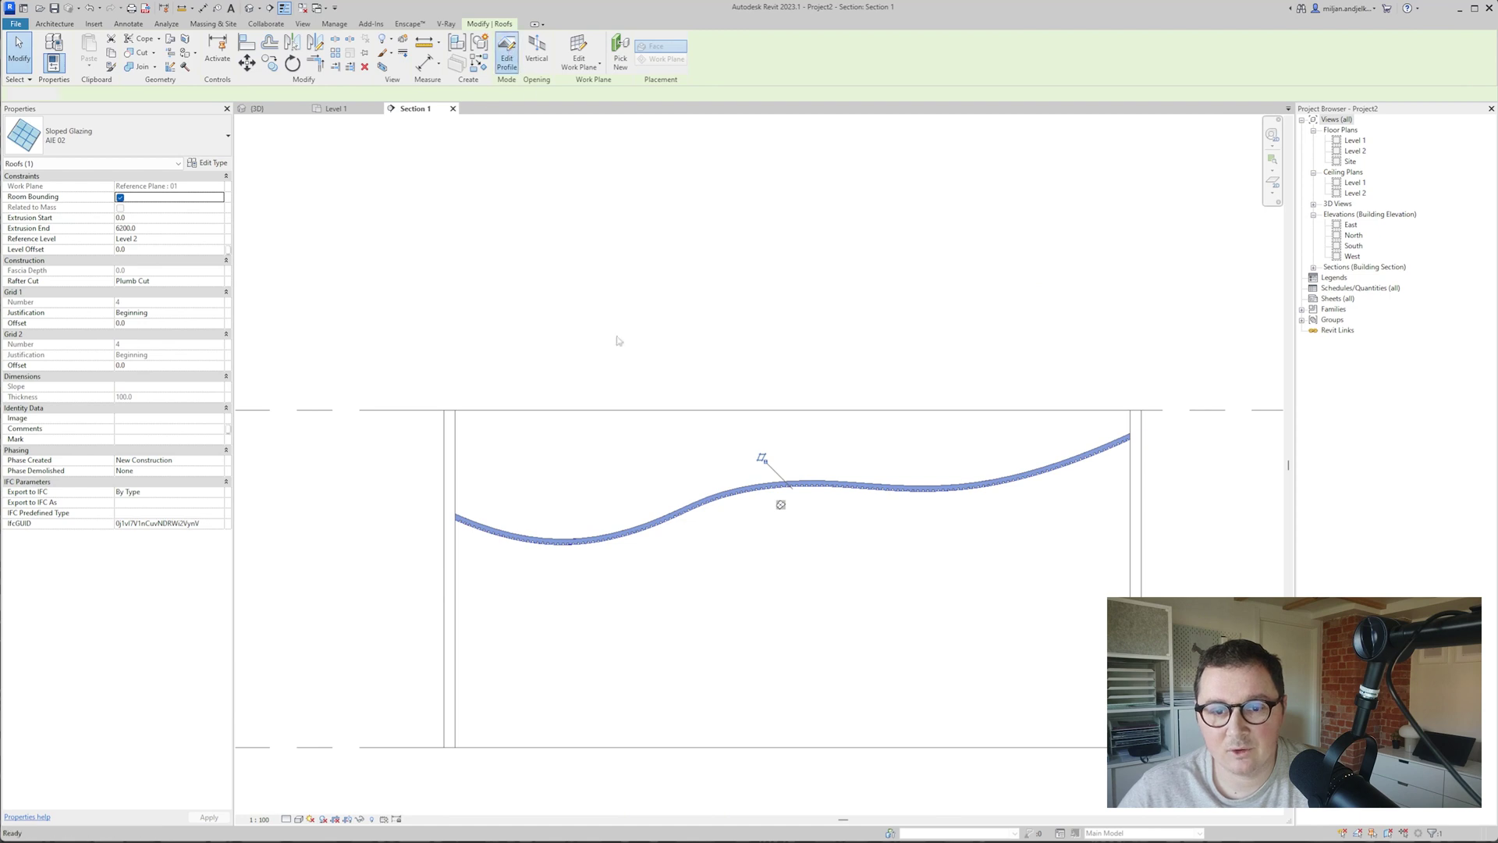
click(668, 521)
scroll(671, 517, up, 2)
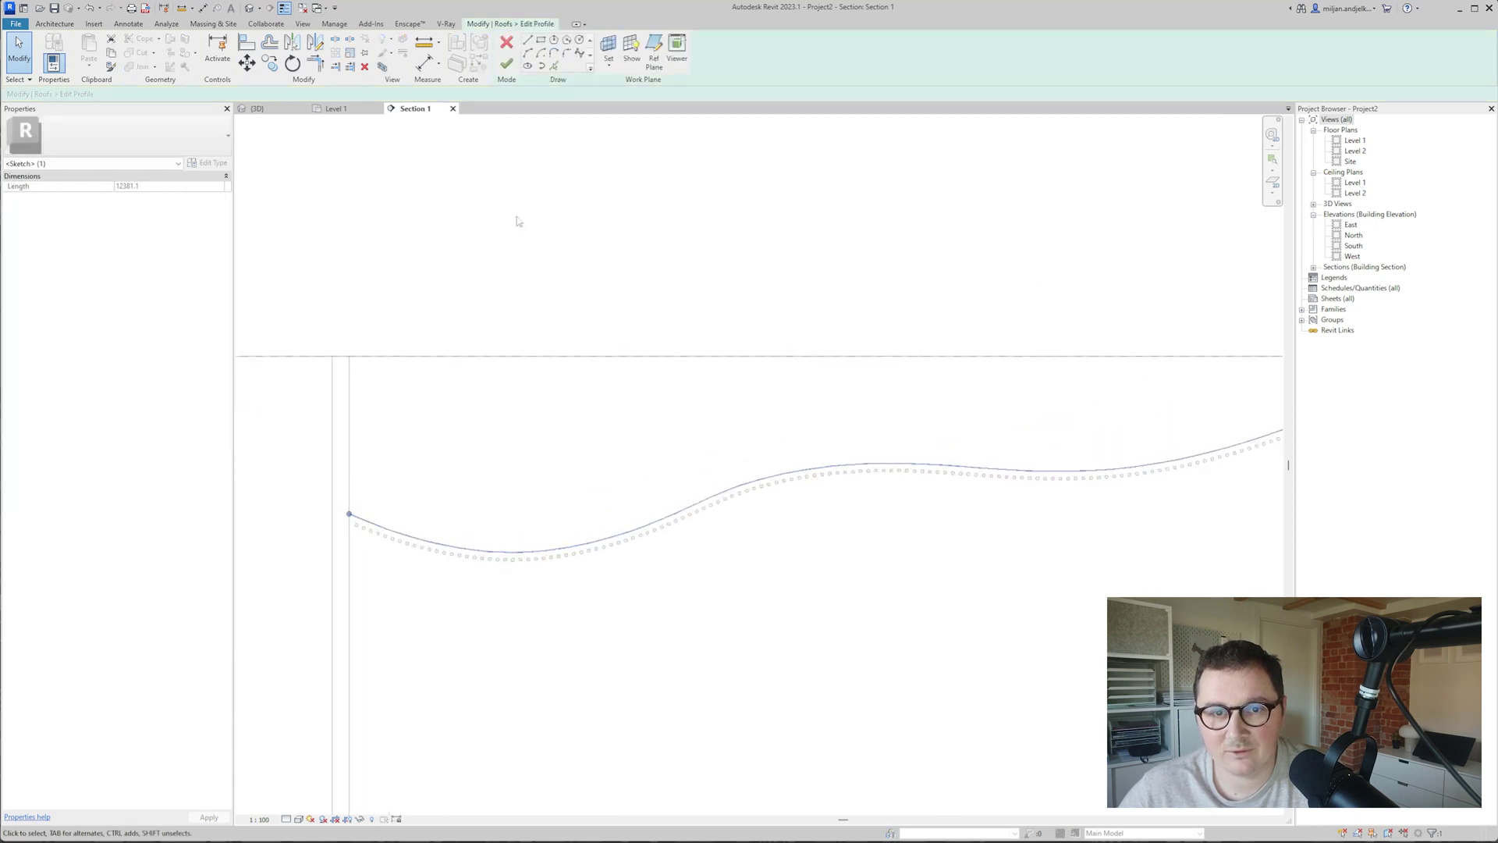
click(555, 67)
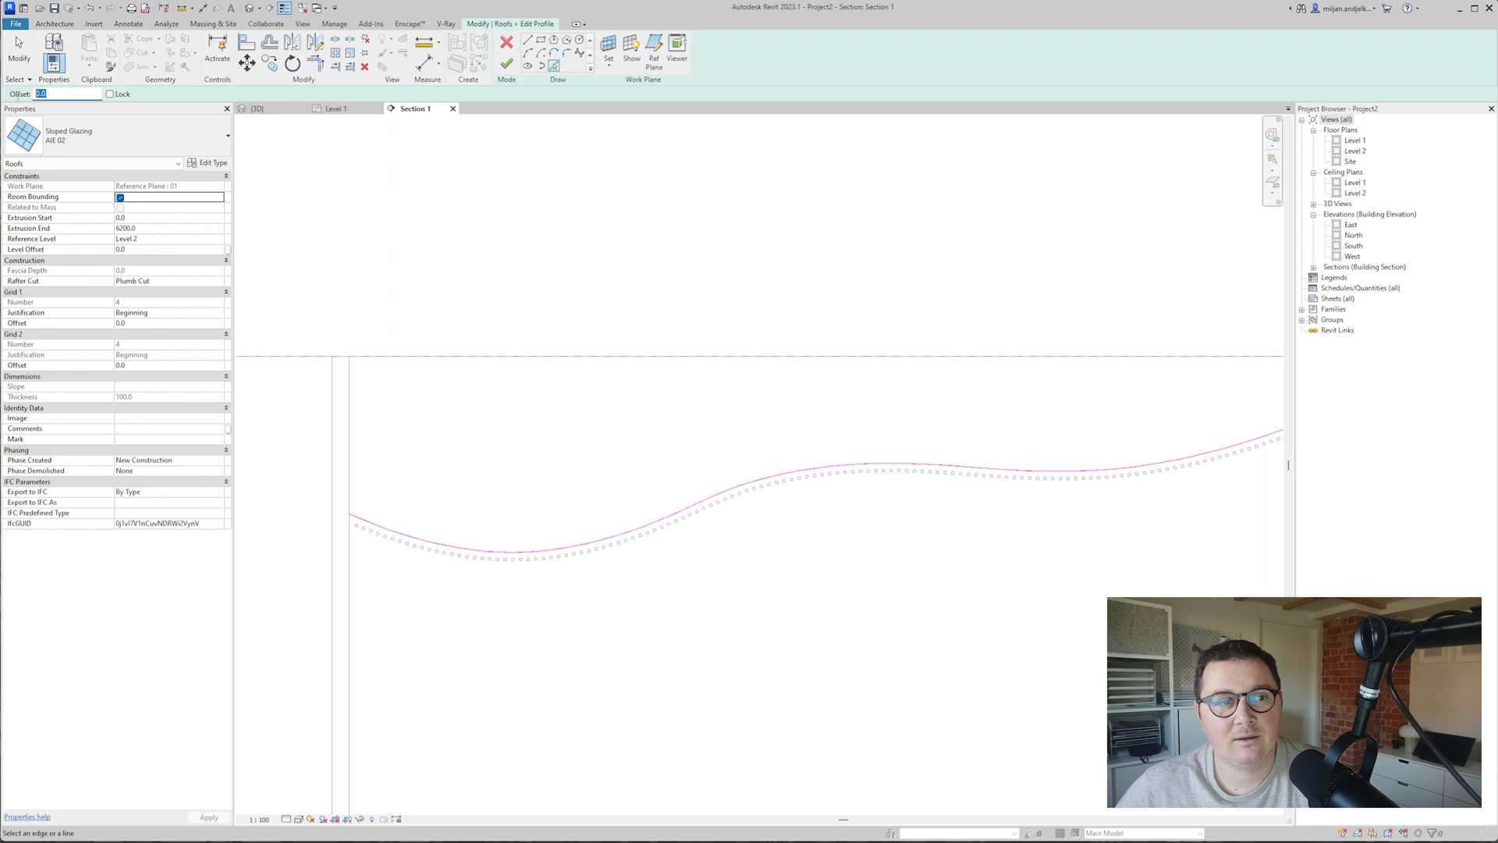
text(200)
click(392, 532)
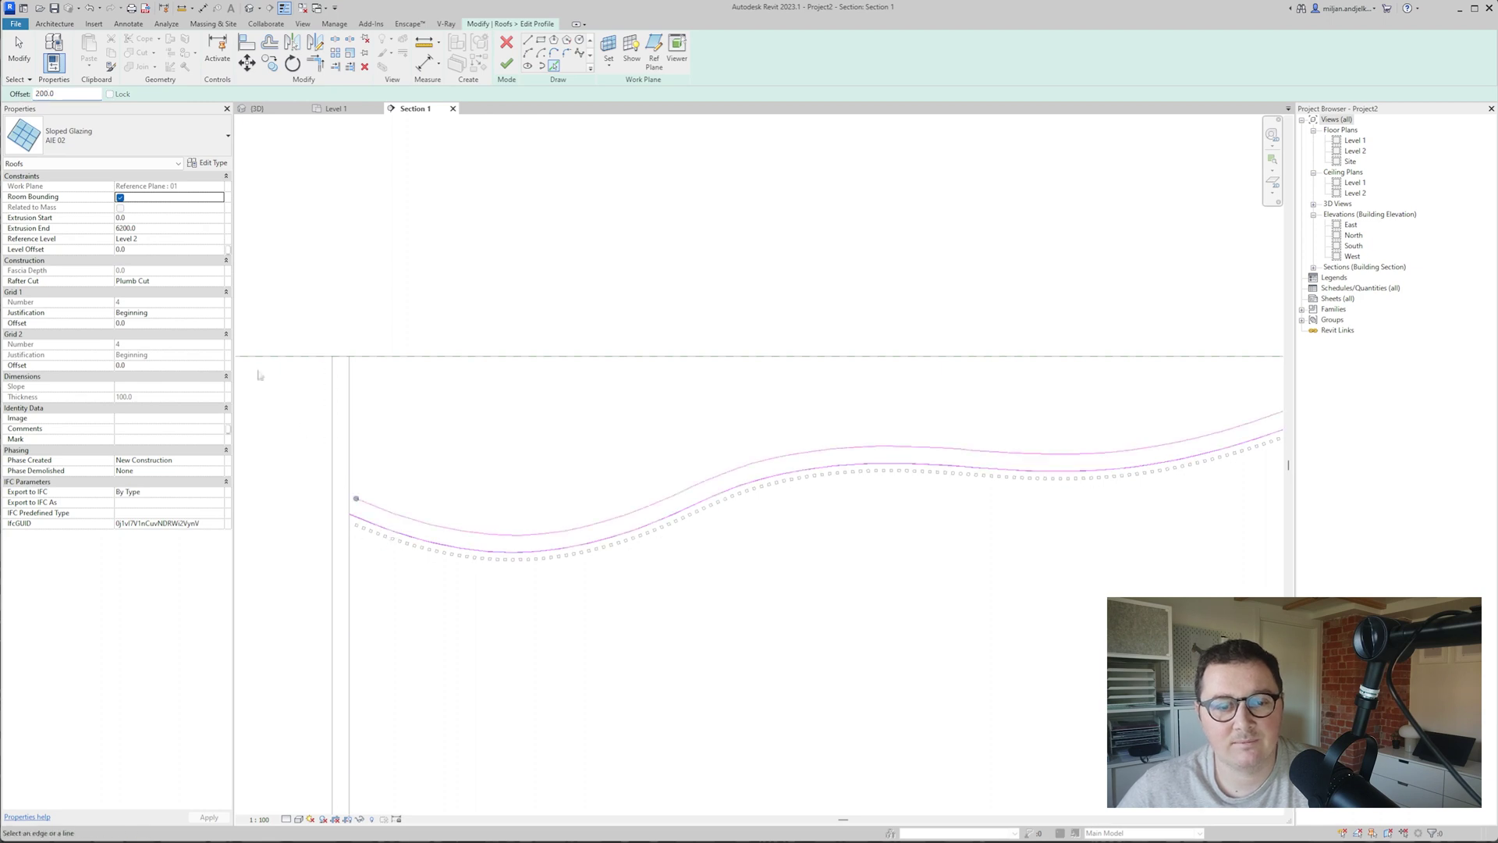
- Extend both ends of the offset profile curve to the inner wall faces and finish the roof profile
click(19, 49)
click(361, 502)
scroll(359, 504, up, 3)
drag(356, 499, 343, 493)
scroll(346, 495, down, 3)
scroll(1170, 398, up, 2)
scroll(1212, 396, up, 2)
drag(1138, 368, 1157, 360)
click(506, 64)
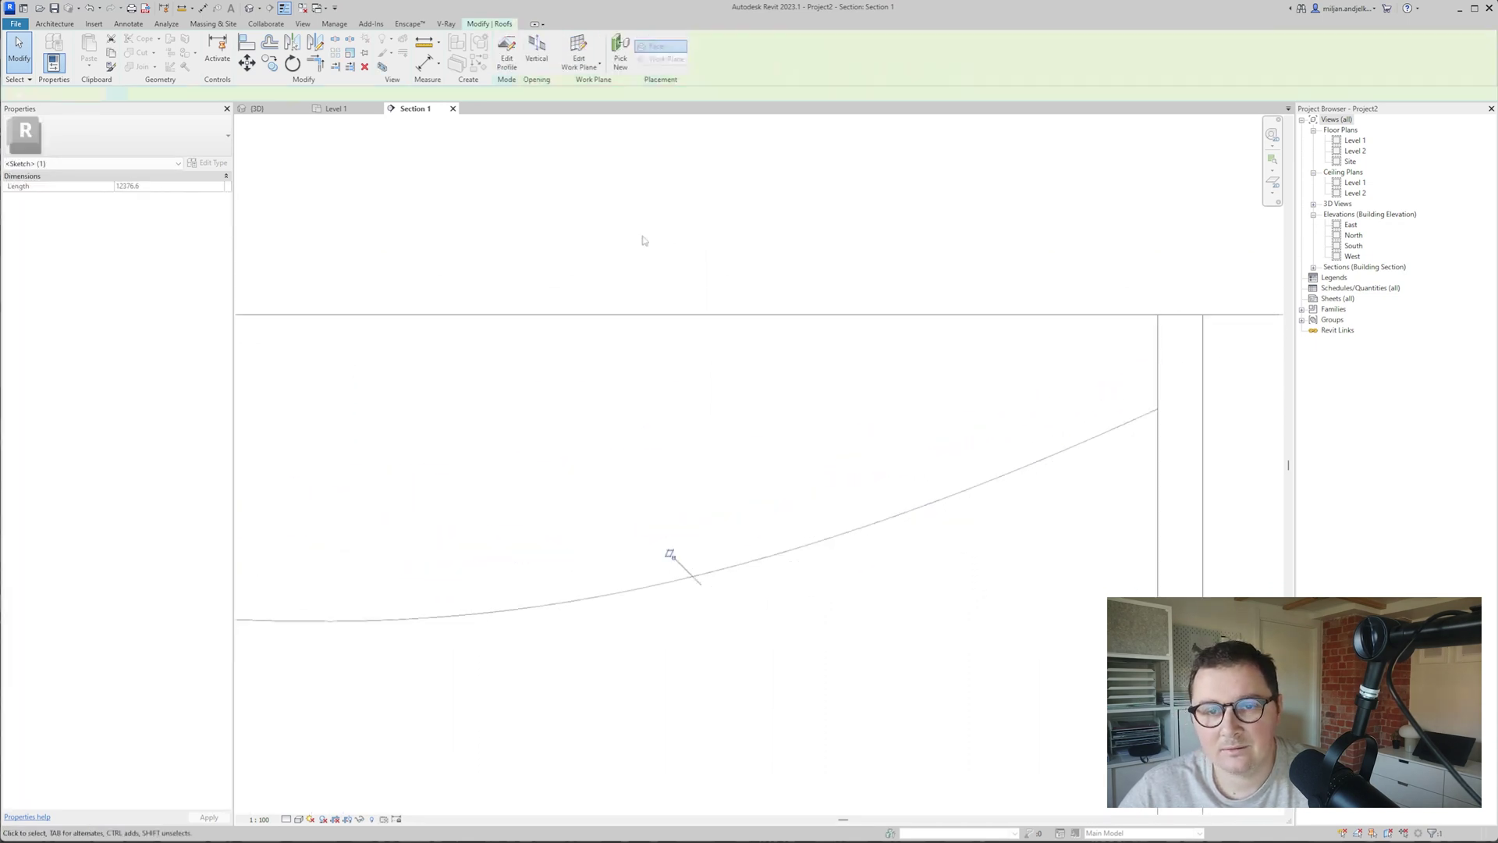
- Examine the slatted ceiling from below in the 3D view and compare it with the reference photo
click(264, 108)
shift+middle_drag(703, 675, 337, 515)
scroll(513, 468, up, 2)
shift+middle_drag(1051, 621, 909, 657)
key(alt+Tab)
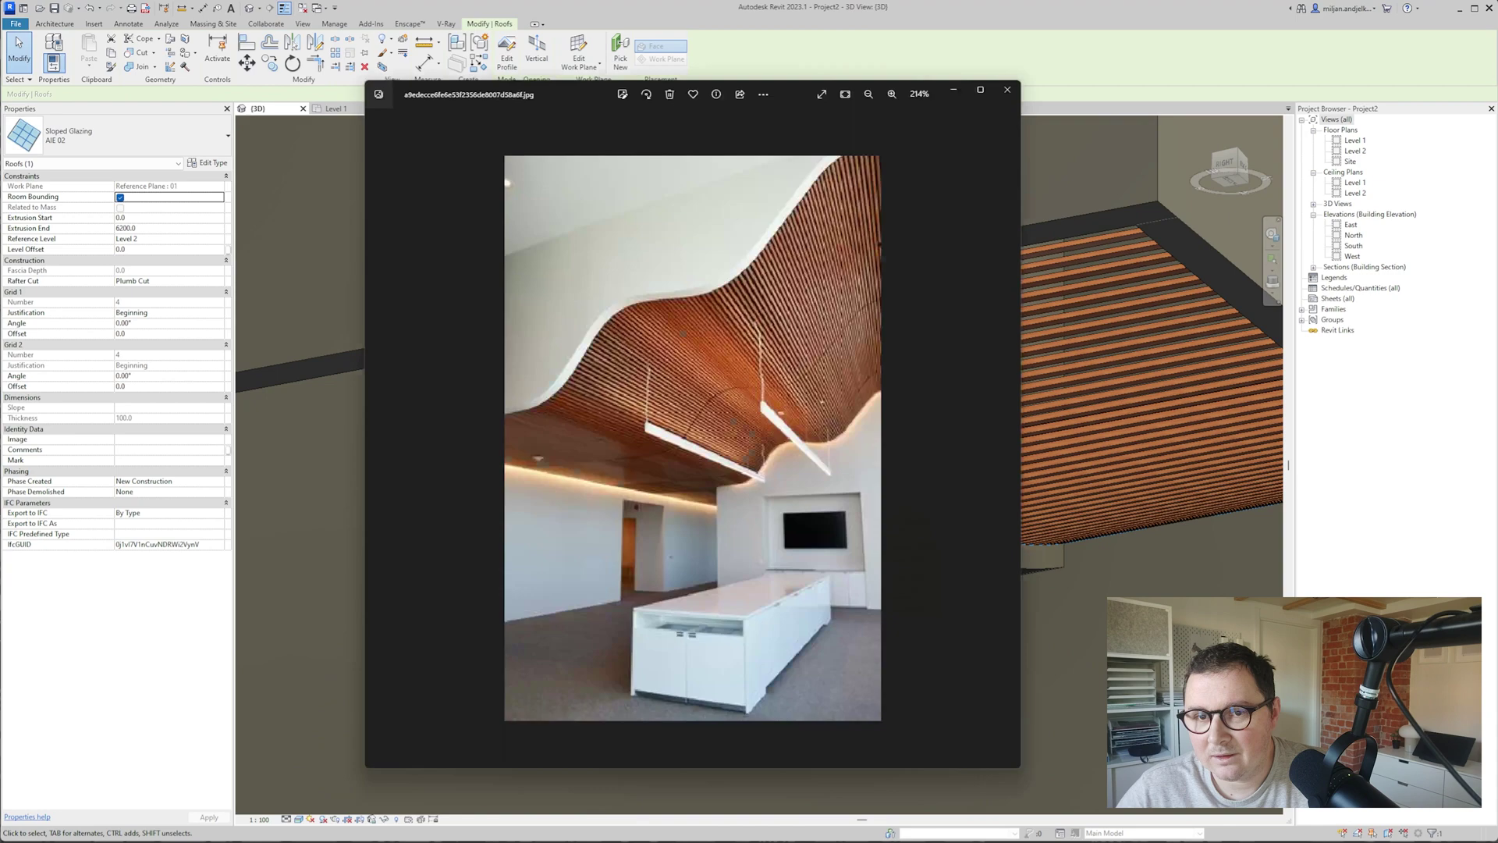